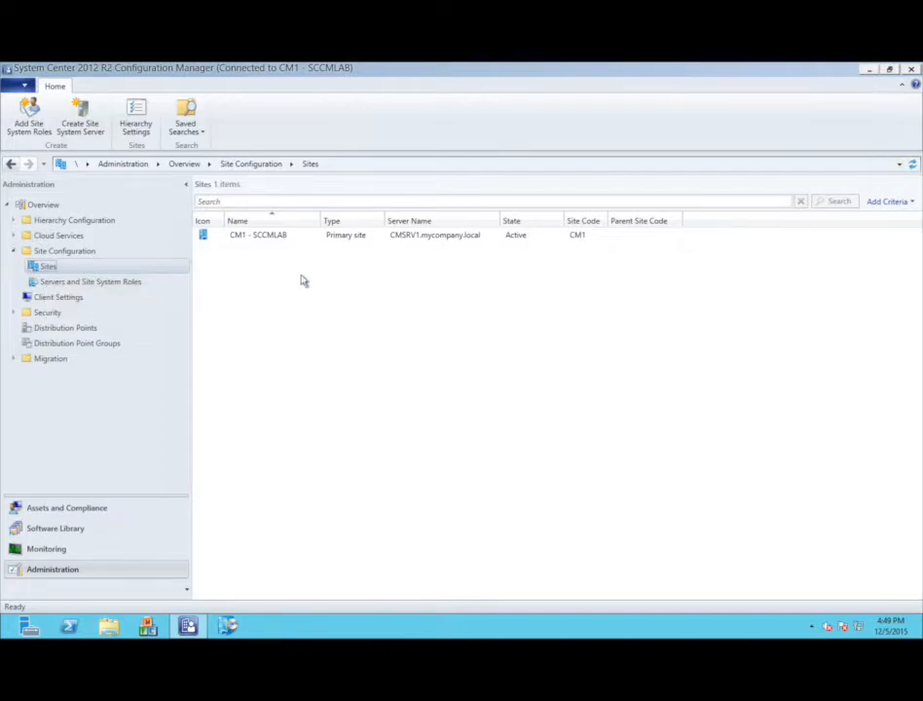
- Open the Properties of the CM1 - SCCMLAB site
{"action": "left_click", "coordinate": [284, 240]}
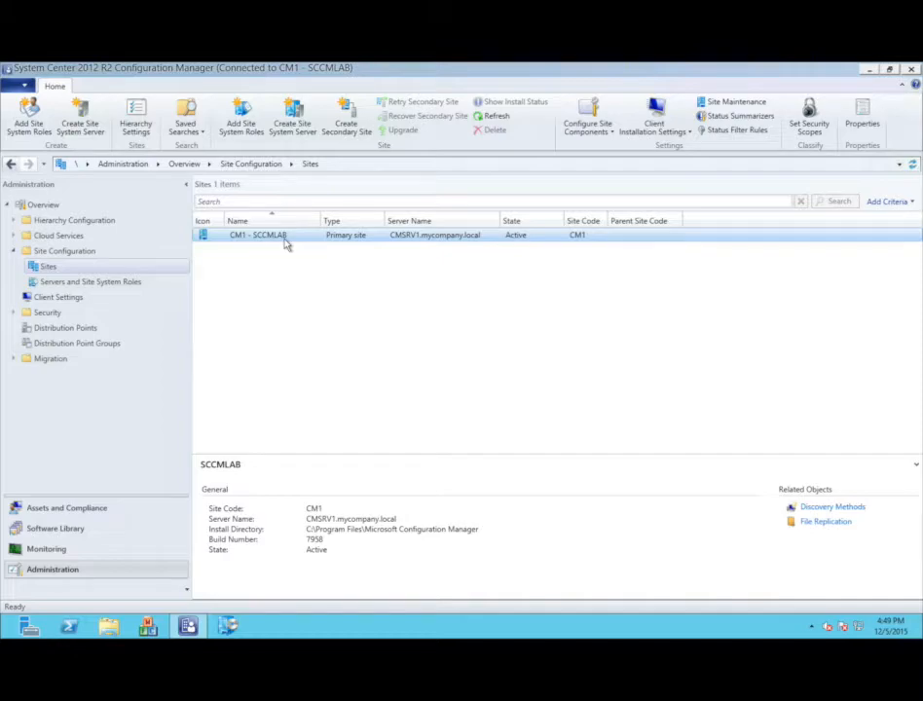
{"action": "right_click", "coordinate": [286, 245]}
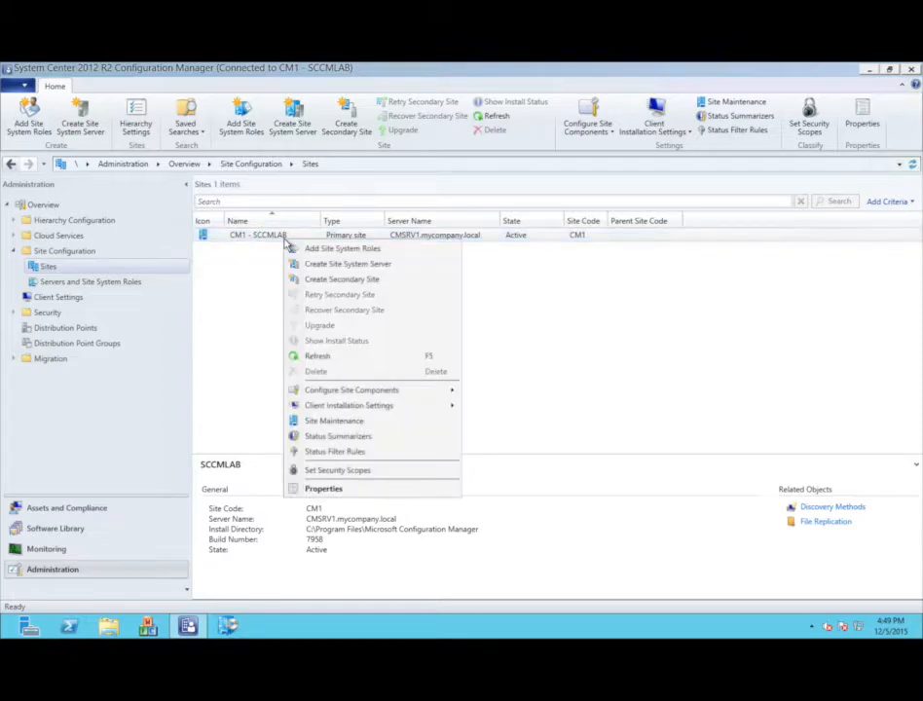
{"action": "left_click", "coordinate": [328, 492]}
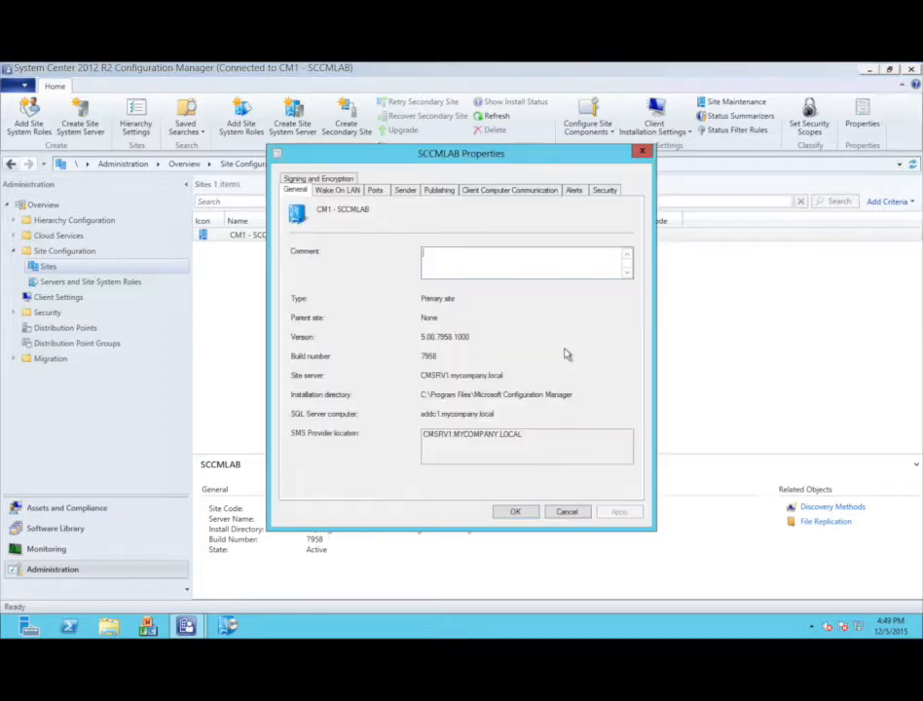
- Enable 'Use PKI client certificate when available' under Client Computer Communication and apply it
{"action": "left_click", "coordinate": [514, 195]}
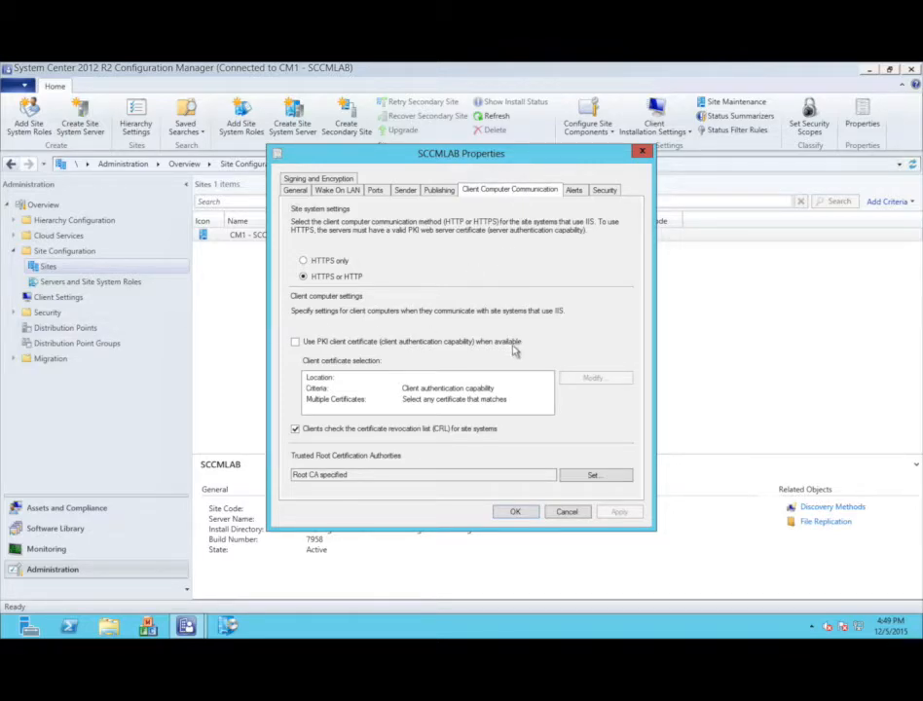
{"action": "left_click", "coordinate": [295, 341]}
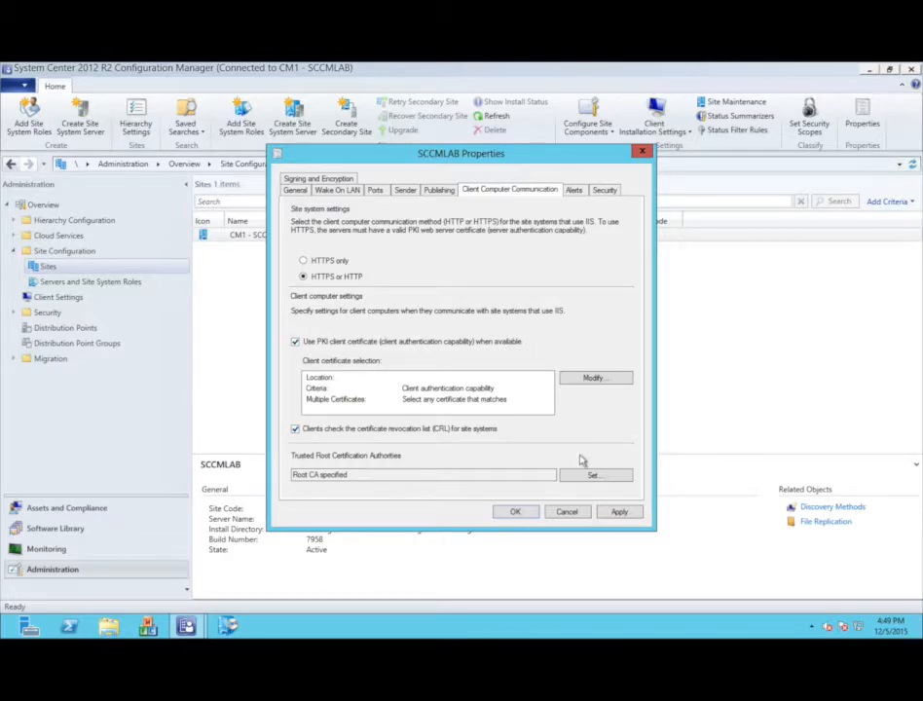
{"action": "left_click", "coordinate": [617, 514]}
{"action": "left_click", "coordinate": [510, 513]}
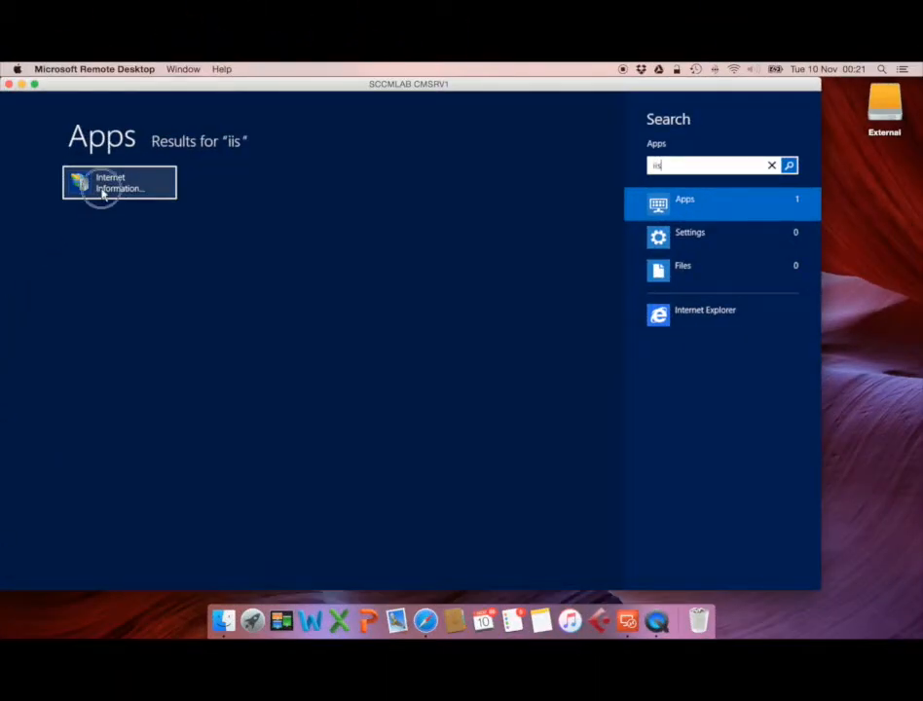
- Launch IIS Manager maximized in a full-screen session and select the CMSRV1 server node
{"action": "left_click", "coordinate": [97, 228]}
{"action": "left_click", "coordinate": [190, 69]}
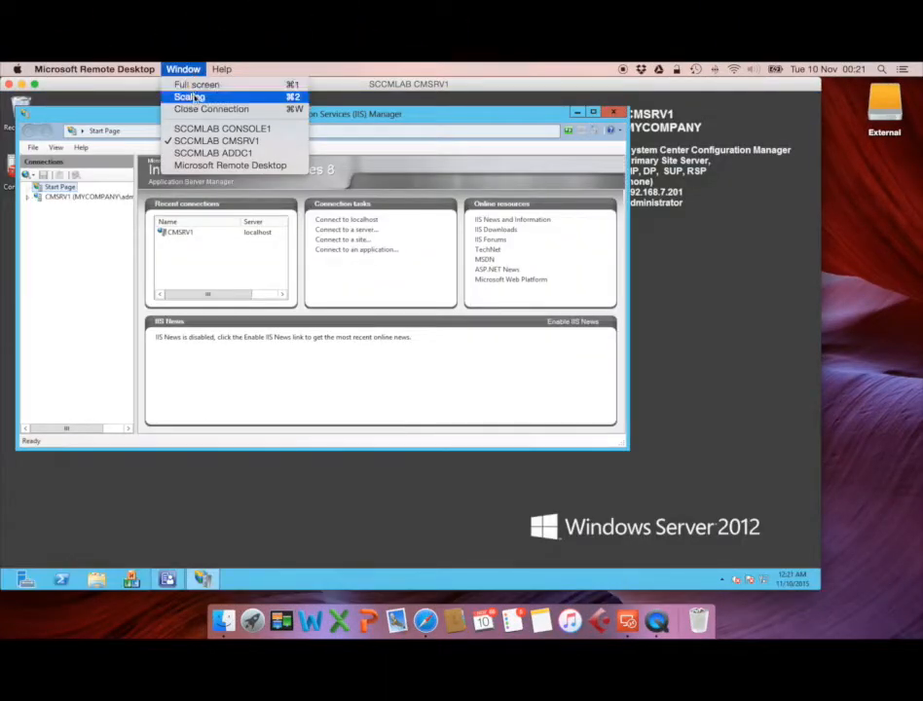
{"action": "left_click", "coordinate": [196, 85]}
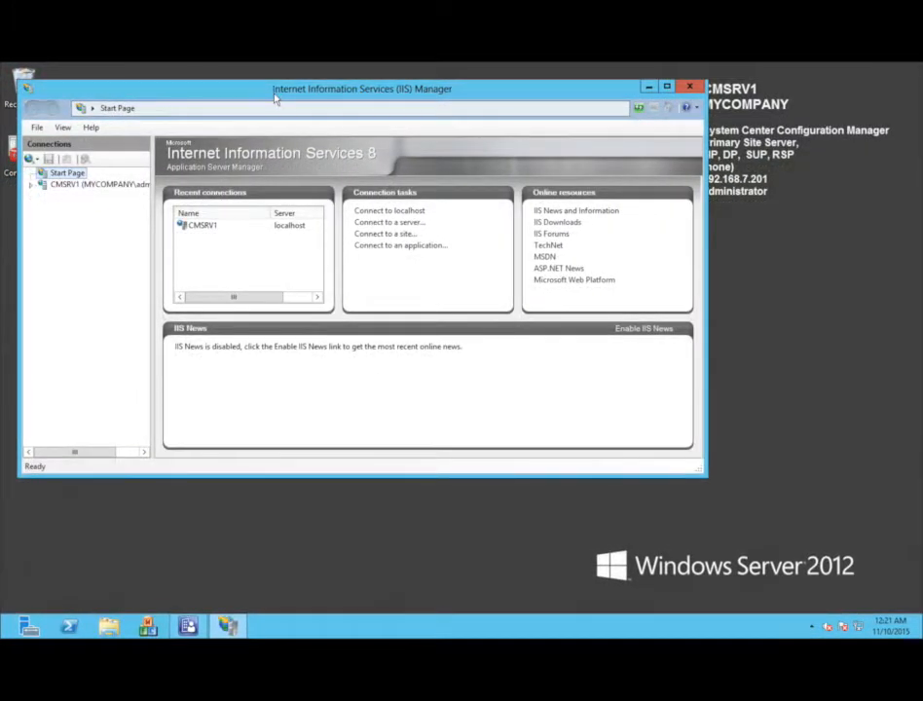
{"action": "double_click", "coordinate": [274, 94]}
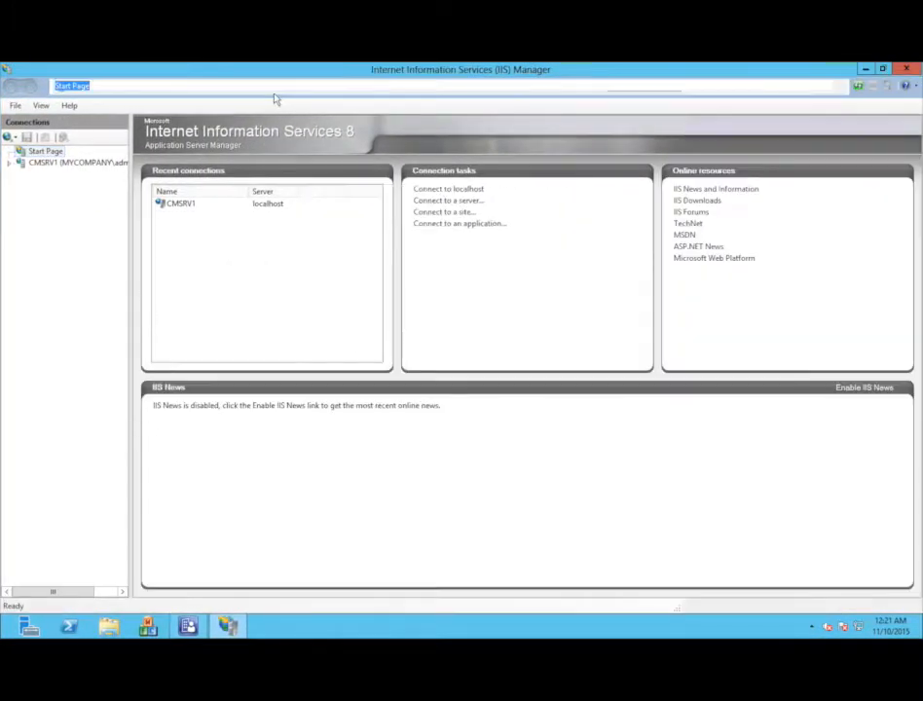
{"action": "left_click", "coordinate": [58, 164]}
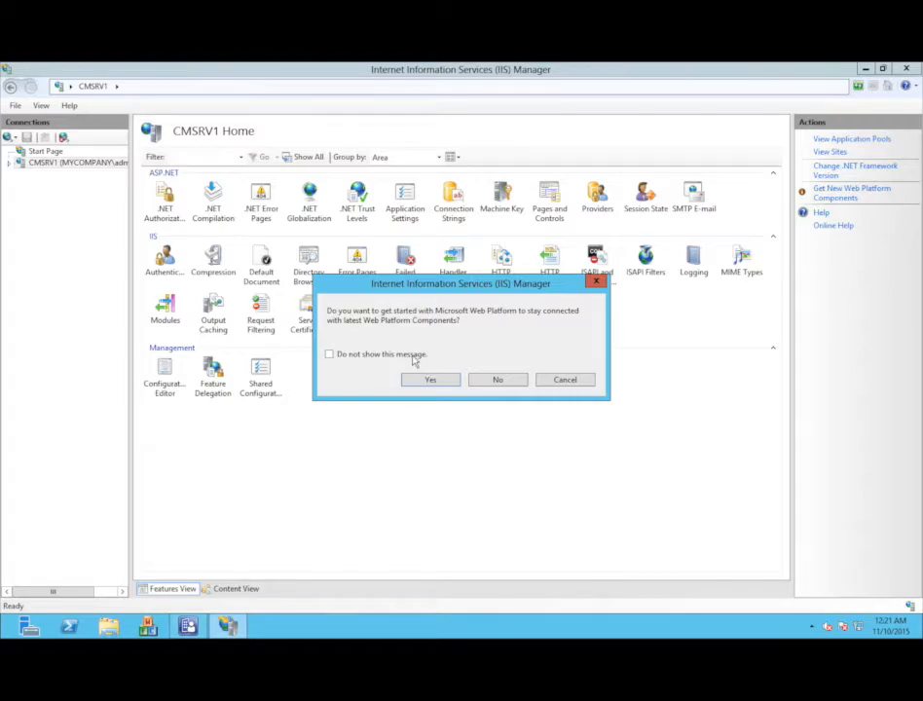
- Decline the Web Platform prompt and expand Sites to the Default Web Site
{"action": "left_click", "coordinate": [494, 380]}
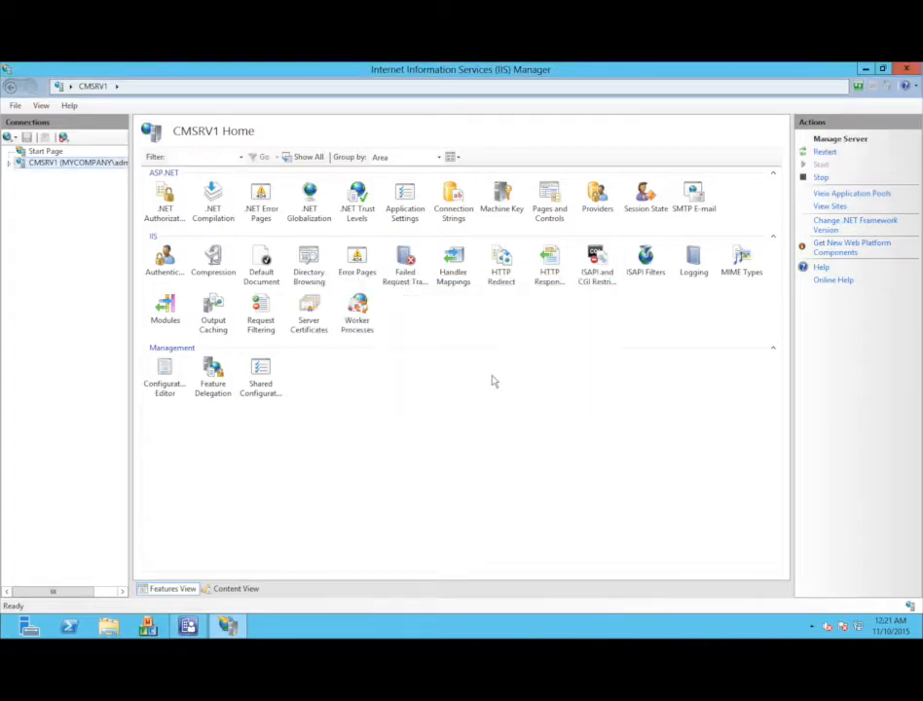
{"action": "double_click", "coordinate": [86, 165]}
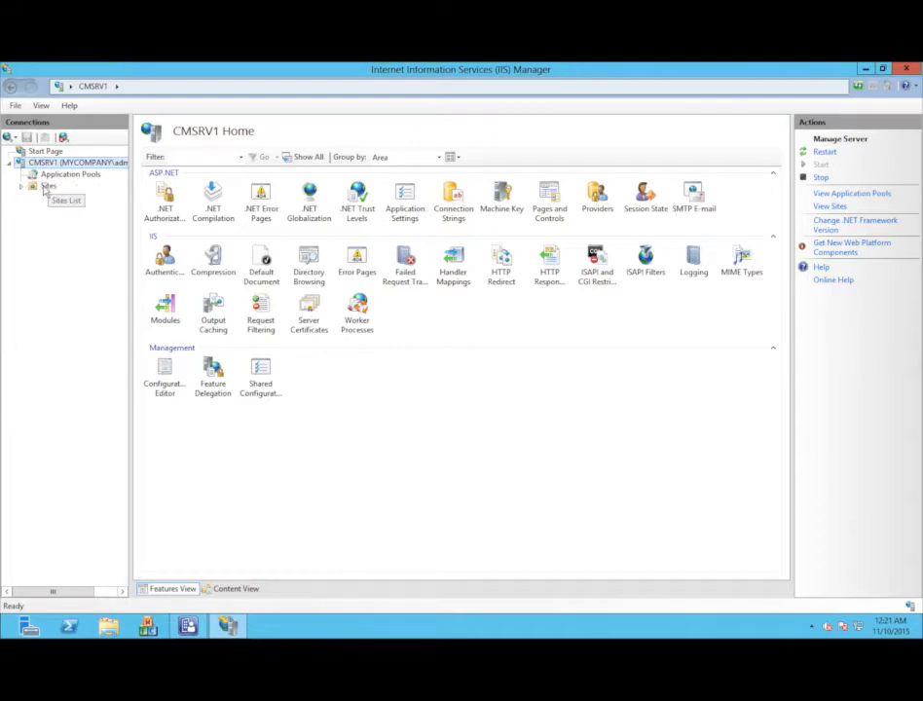
{"action": "double_click", "coordinate": [47, 185]}
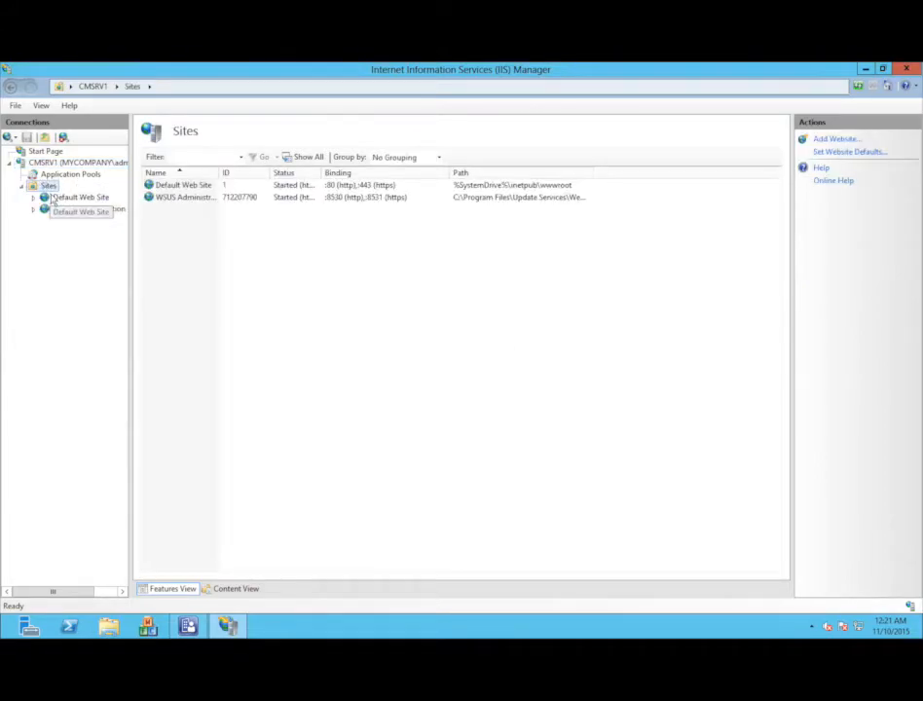
{"action": "double_click", "coordinate": [53, 199]}
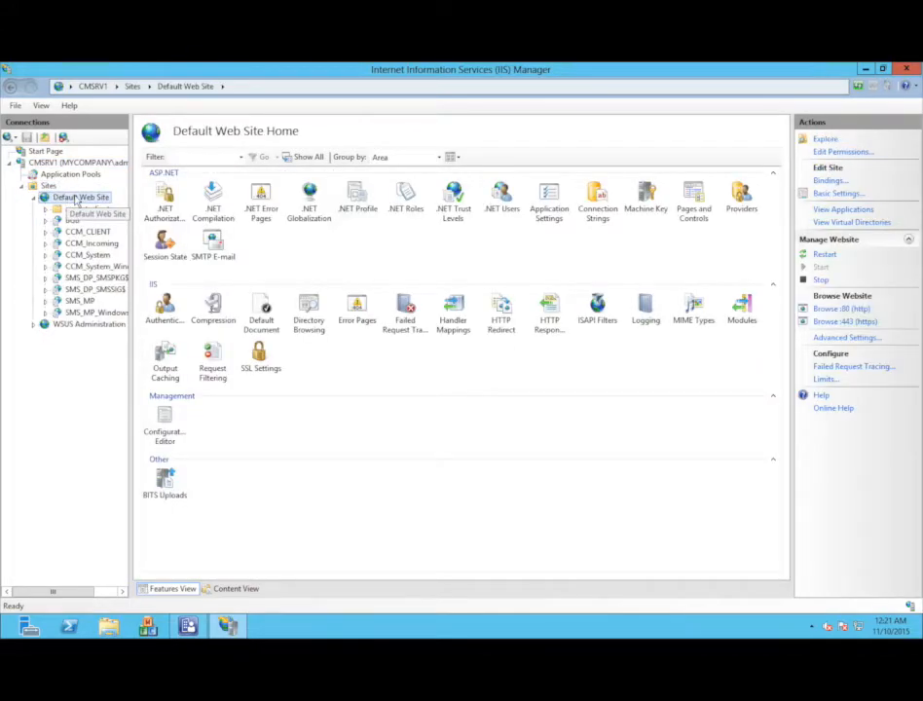
- Assign the CMSRV1.mycompany.local SSL certificate to the Default Web Site's https binding on port 443
{"action": "right_click", "coordinate": [74, 197]}
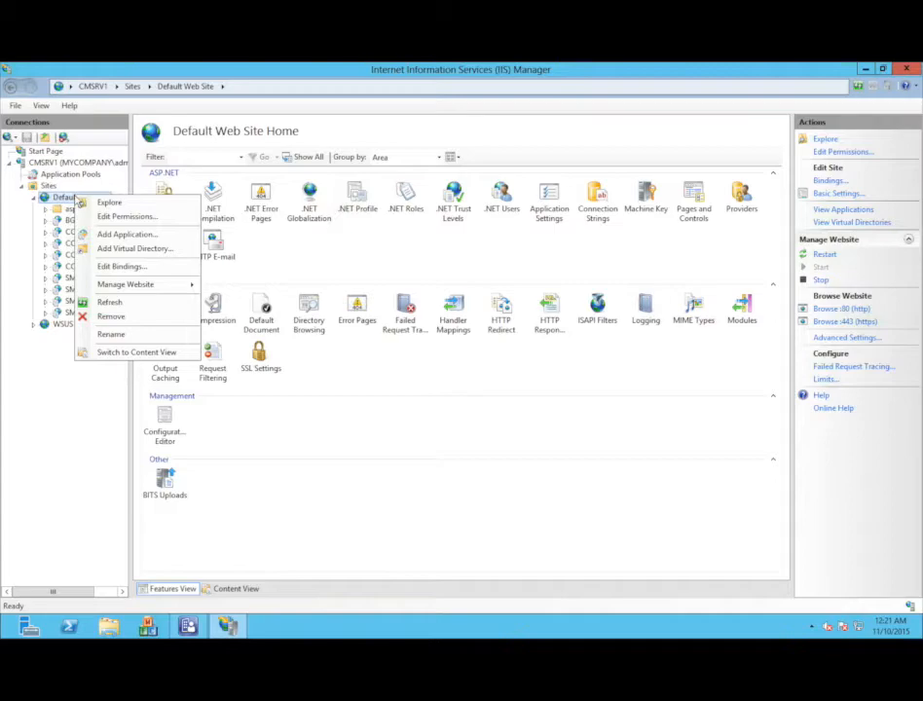
{"action": "left_click", "coordinate": [119, 266]}
{"action": "double_click", "coordinate": [282, 275]}
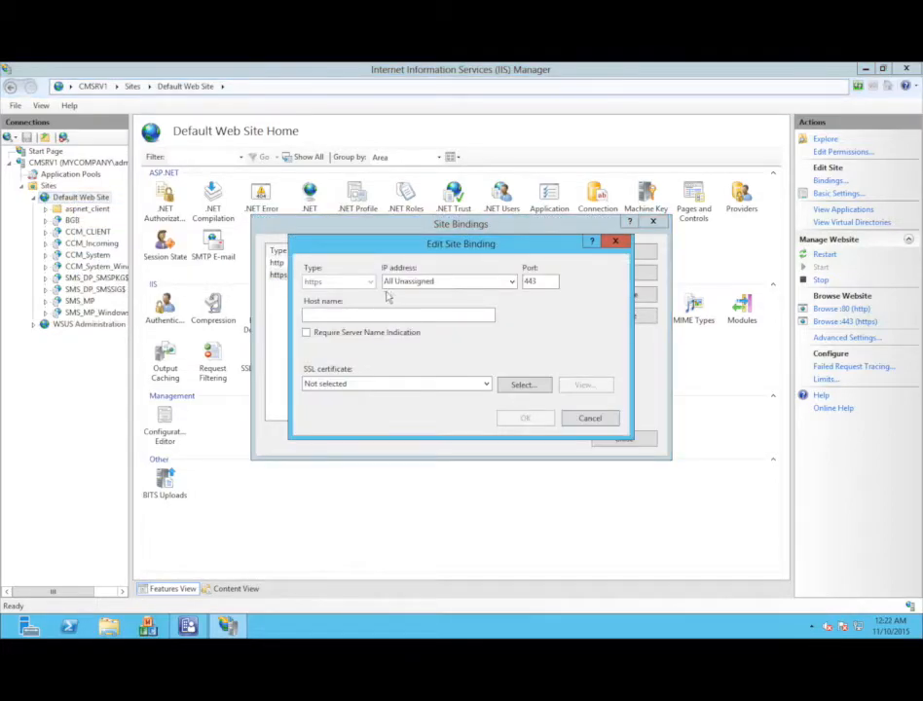
{"action": "left_click", "coordinate": [349, 386]}
{"action": "left_click", "coordinate": [346, 407]}
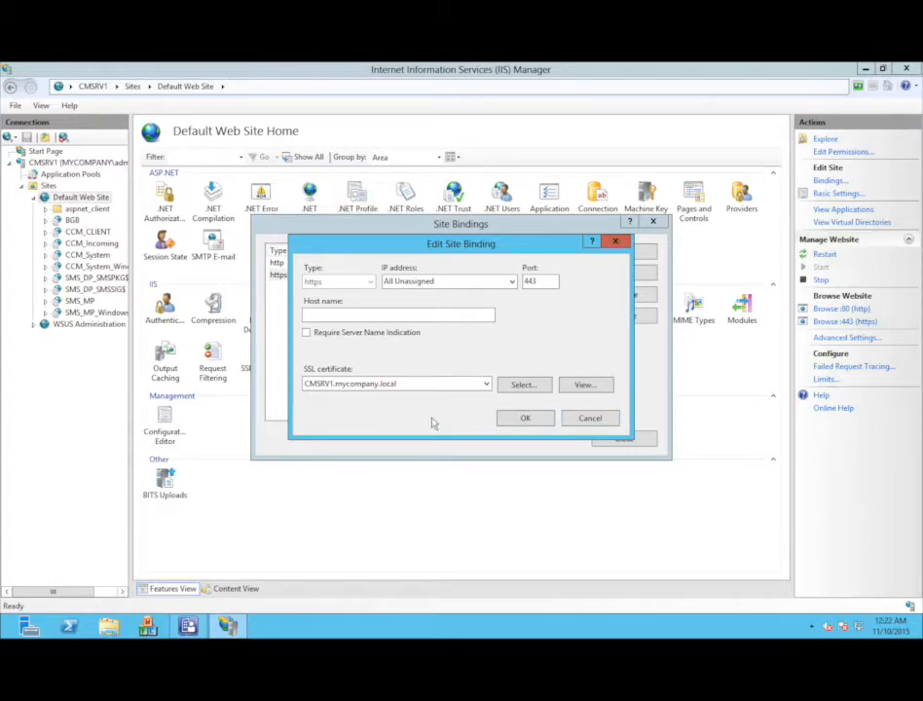
{"action": "left_click", "coordinate": [511, 418]}
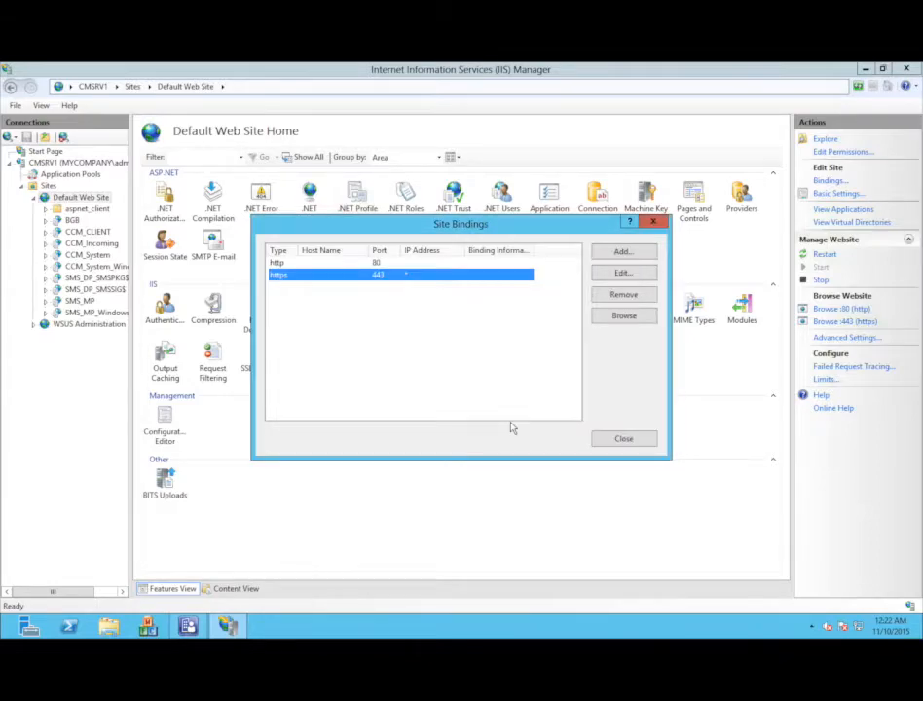
{"action": "left_click", "coordinate": [613, 438]}
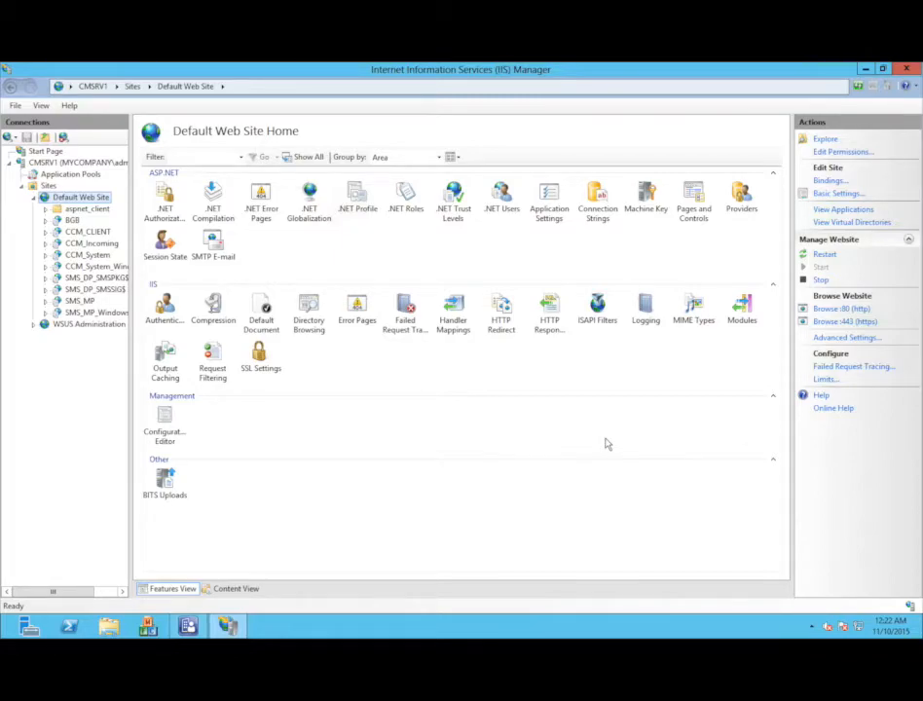
- Set the CMSRV1 management point's client connections to HTTPS and apply
{"action": "left_click", "coordinate": [191, 626]}
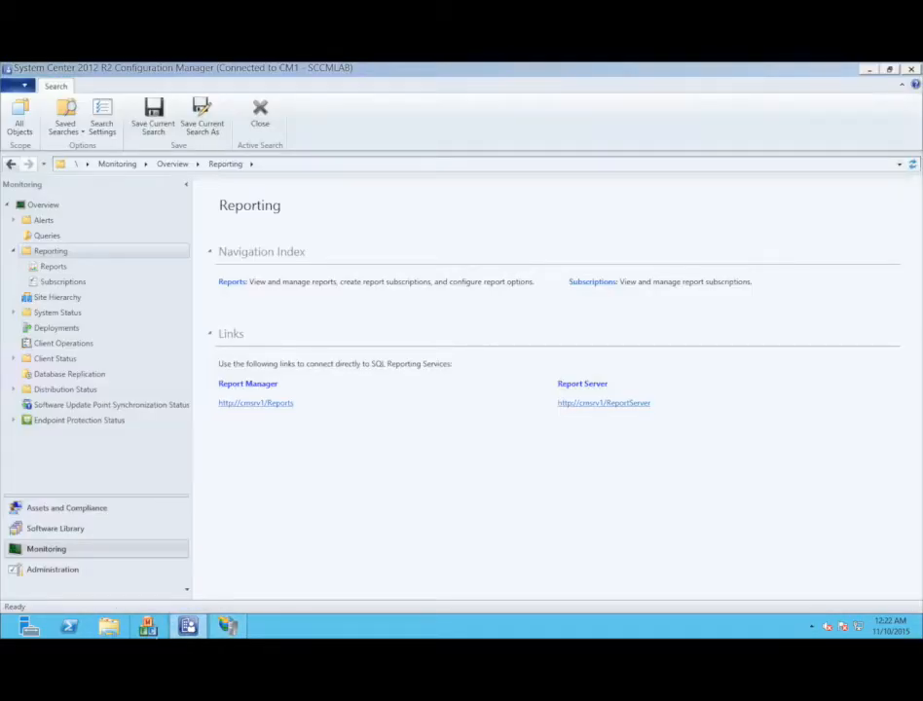
{"action": "left_click", "coordinate": [53, 573]}
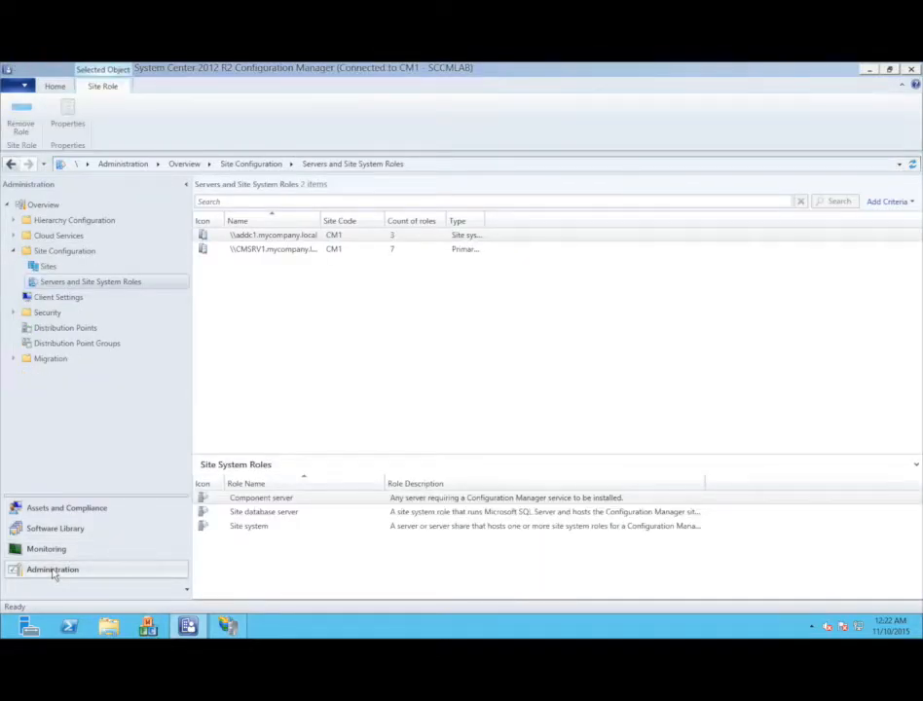
{"action": "left_click", "coordinate": [280, 250]}
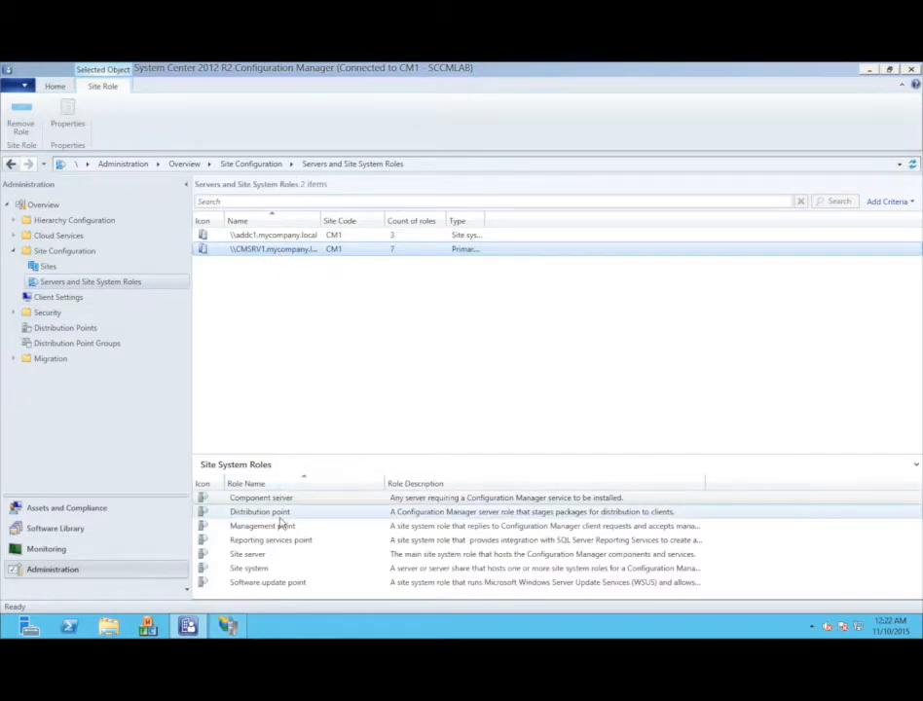
{"action": "right_click", "coordinate": [280, 525]}
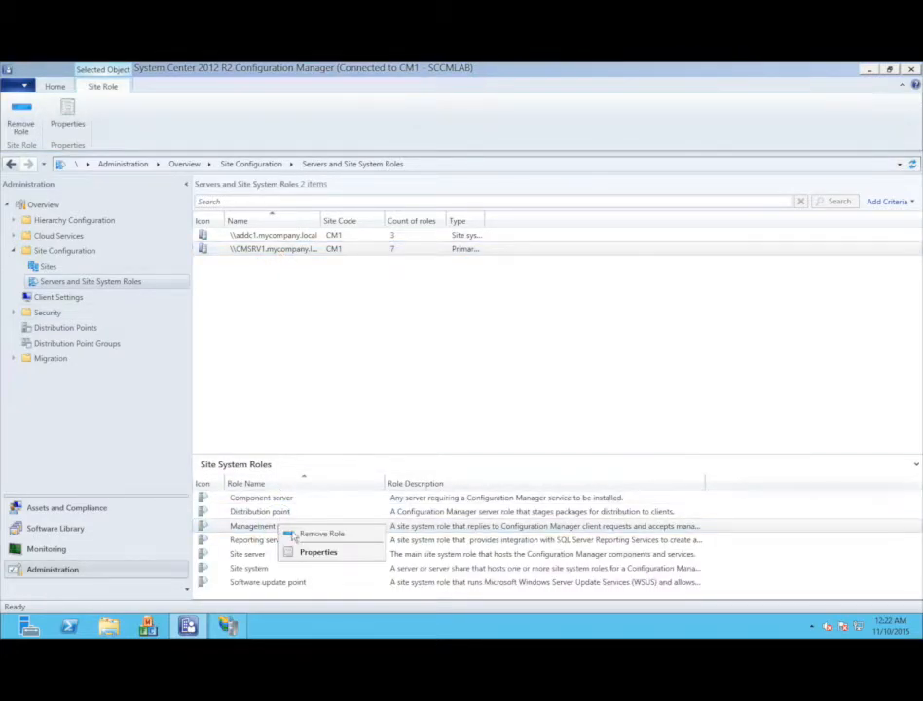
{"action": "left_click", "coordinate": [317, 551]}
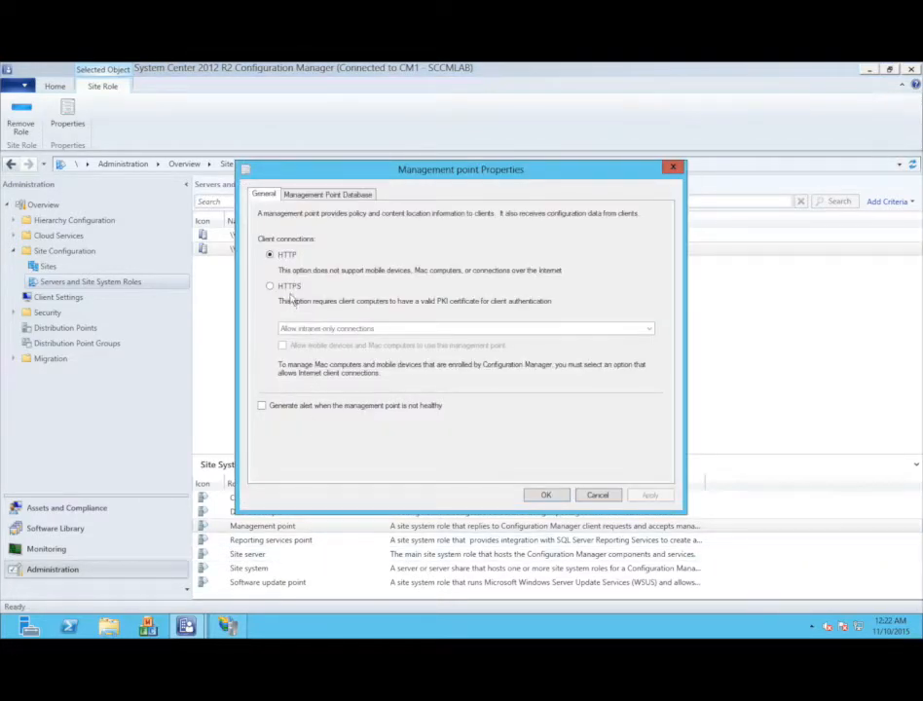
{"action": "left_click", "coordinate": [289, 287]}
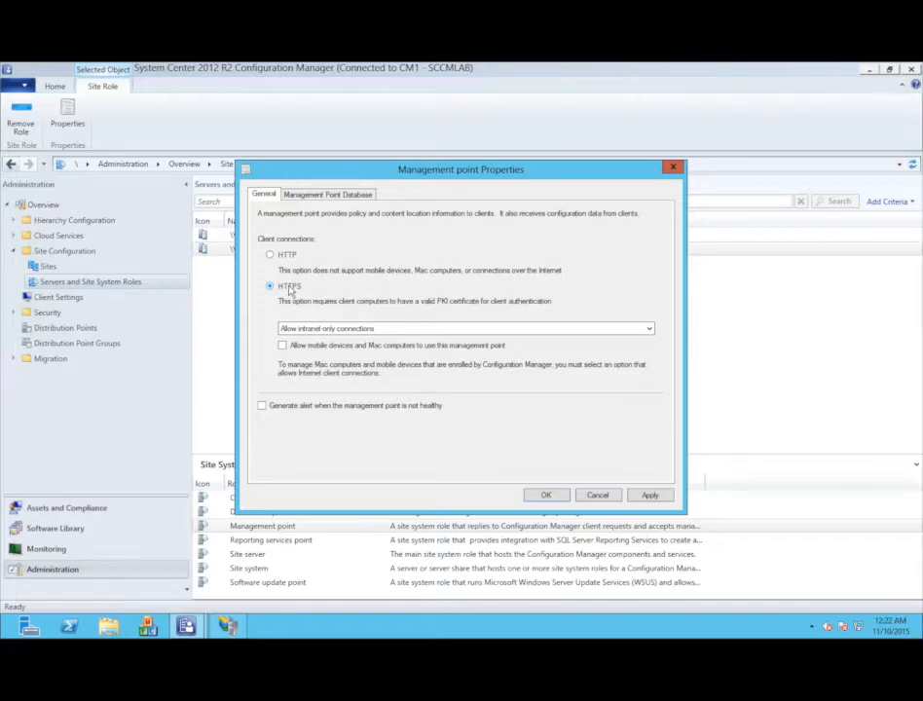
{"action": "left_click", "coordinate": [646, 495]}
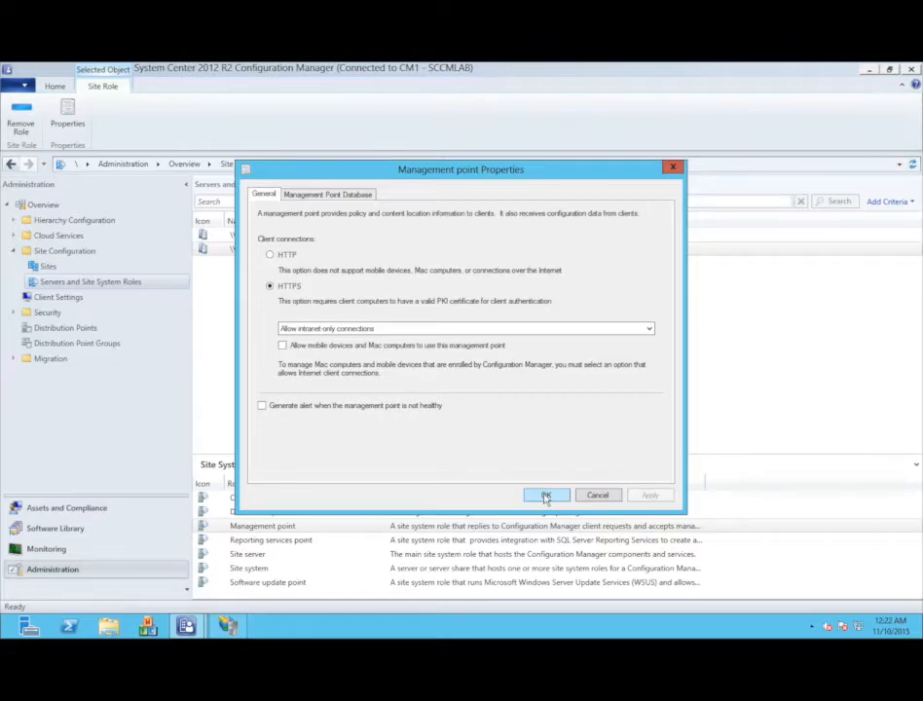
{"action": "left_click", "coordinate": [546, 496]}
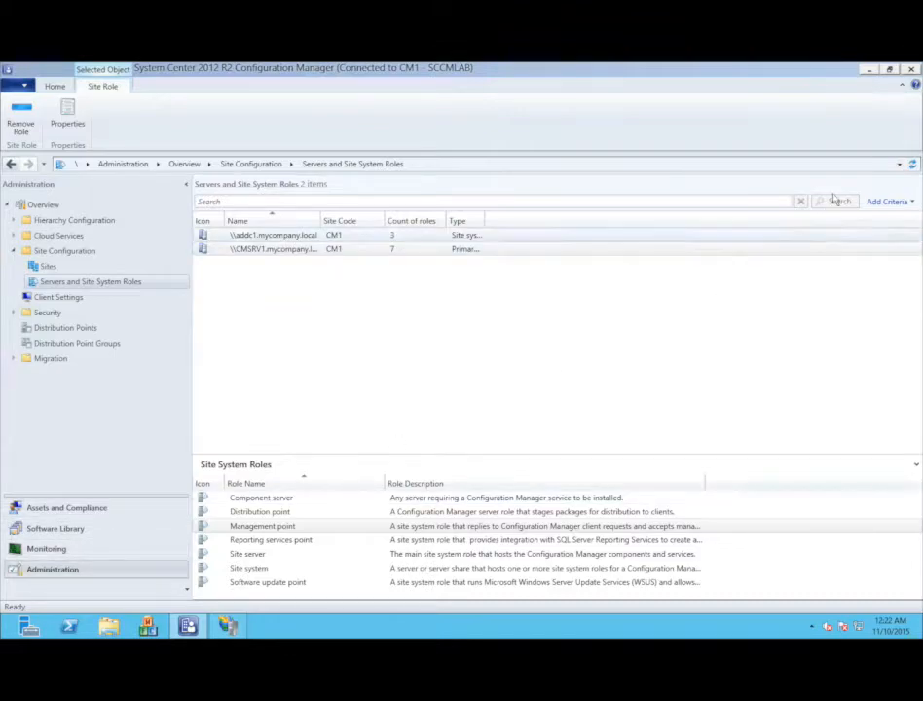
- Minimize Configuration Manager and IIS Manager, then open the Console1 management console
{"action": "left_click", "coordinate": [868, 70]}
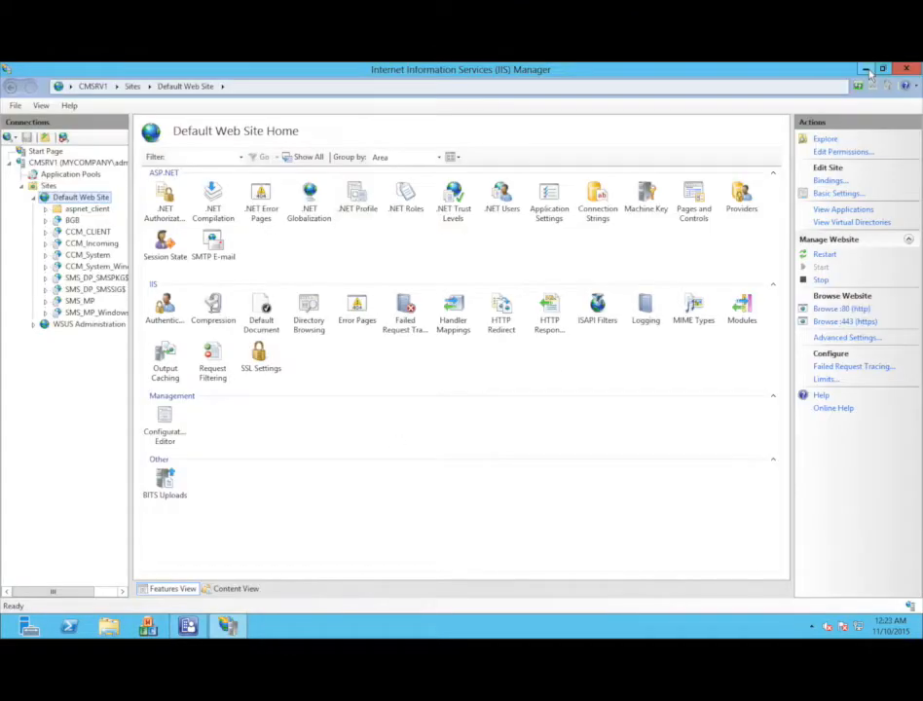
{"action": "left_click", "coordinate": [866, 70]}
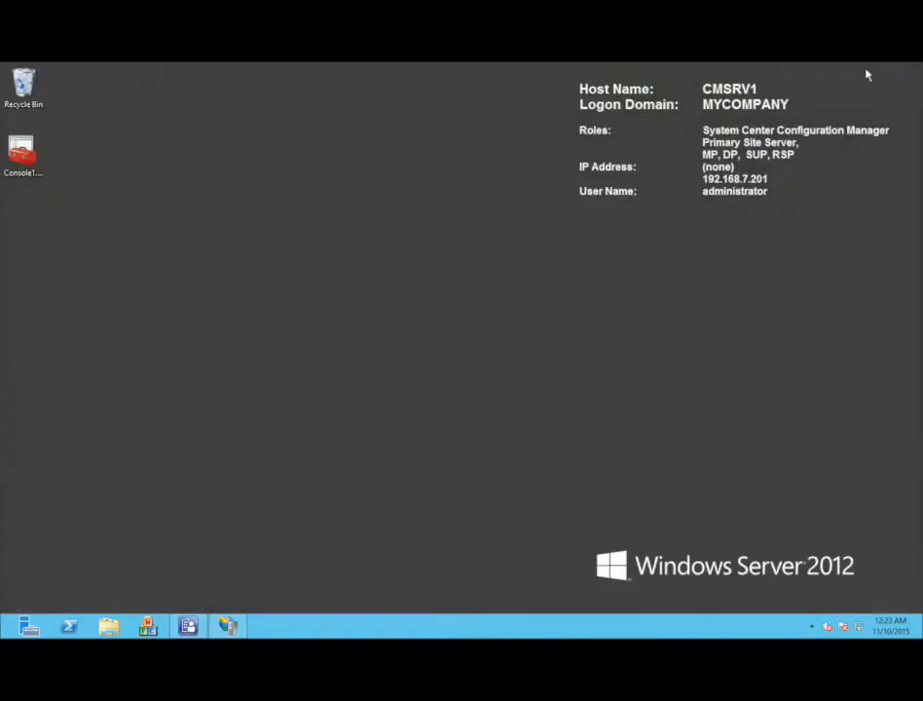
{"action": "double_click", "coordinate": [25, 156]}
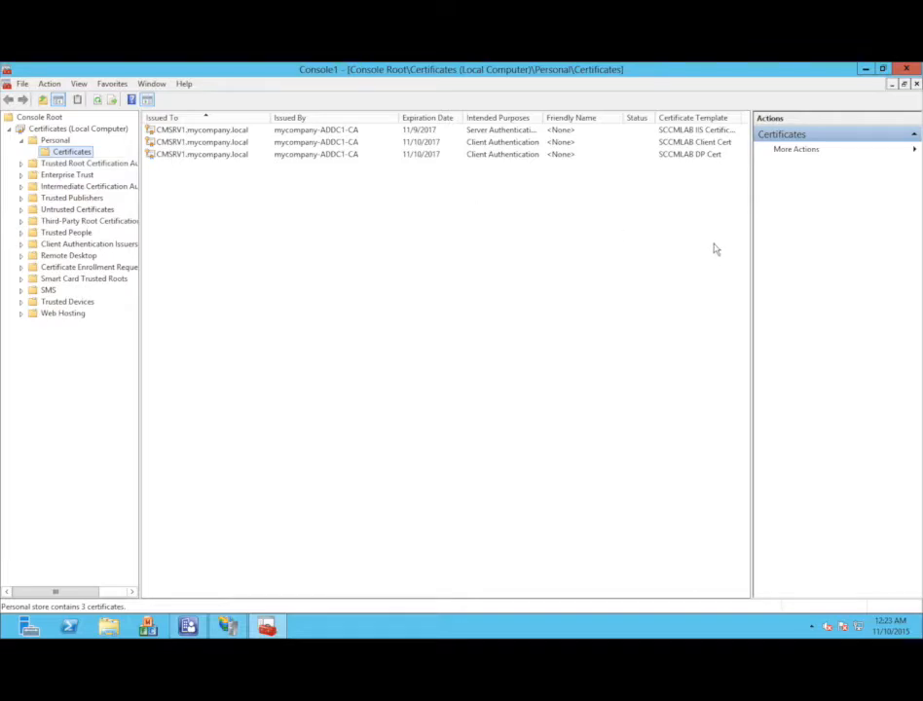
- Export the SCCMLAB DP Cert with its private key in PKCS #12 (.PFX) format
{"action": "left_click", "coordinate": [683, 154]}
{"action": "right_click", "coordinate": [678, 156]}
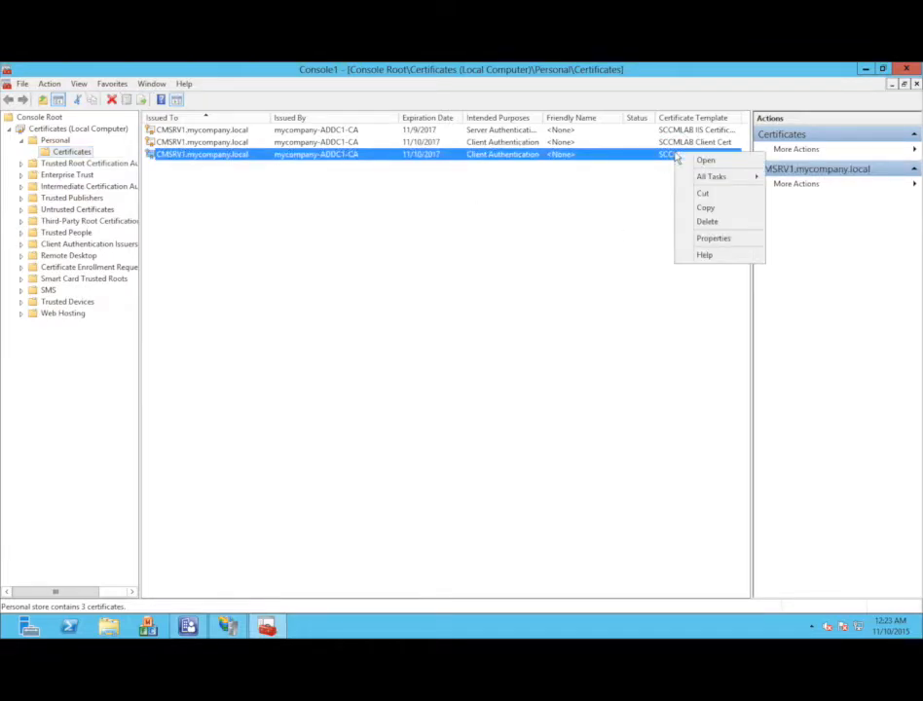
{"action": "mouse_move", "coordinate": [703, 180]}
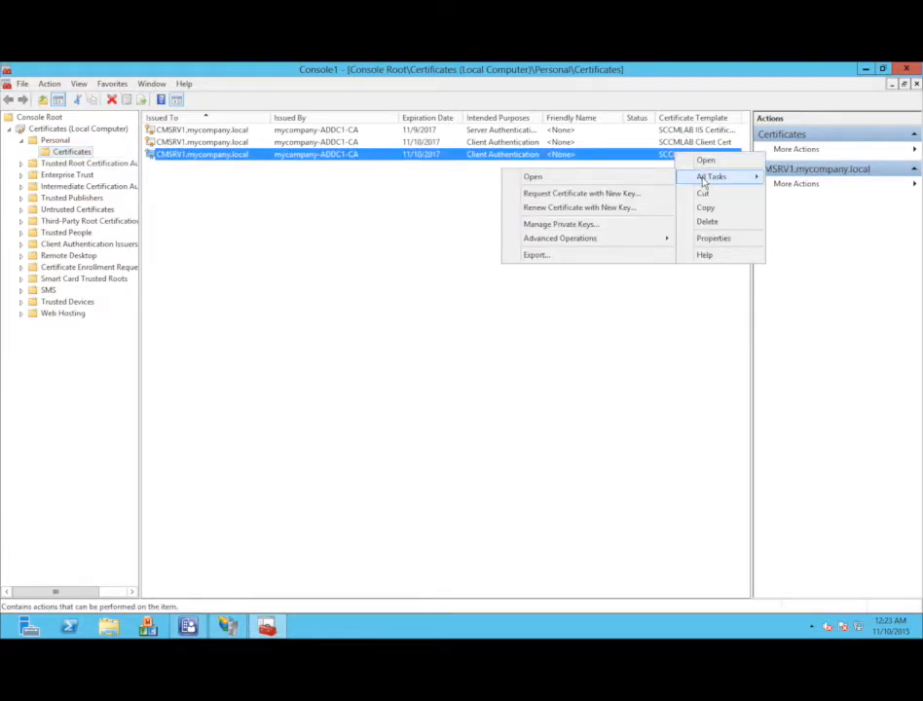
{"action": "left_click", "coordinate": [553, 256]}
{"action": "left_click", "coordinate": [556, 488]}
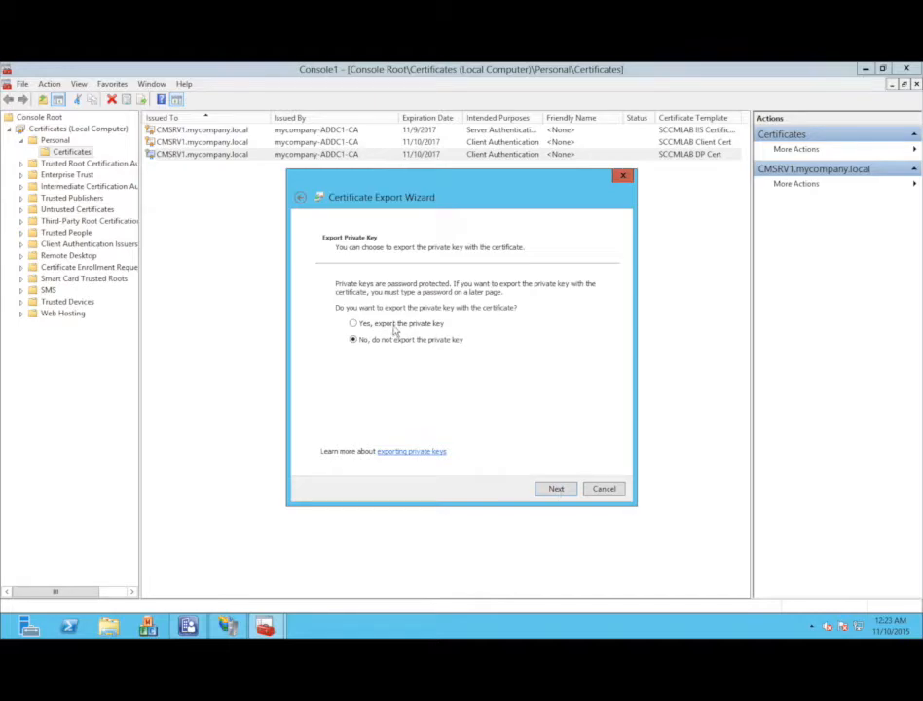
{"action": "left_click", "coordinate": [394, 323]}
{"action": "left_click", "coordinate": [556, 489]}
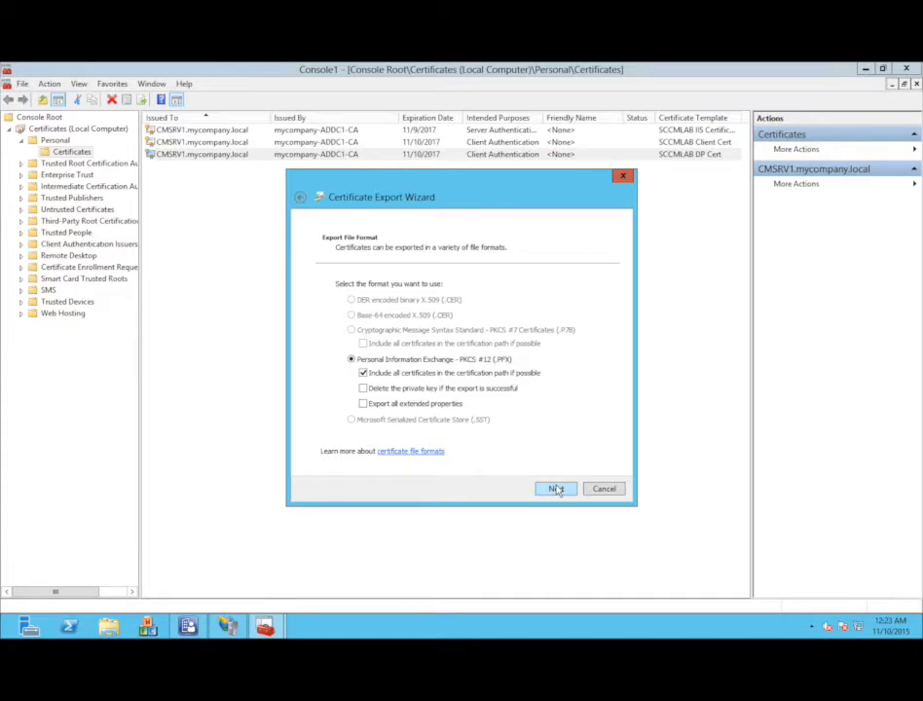
{"action": "left_click", "coordinate": [556, 489]}
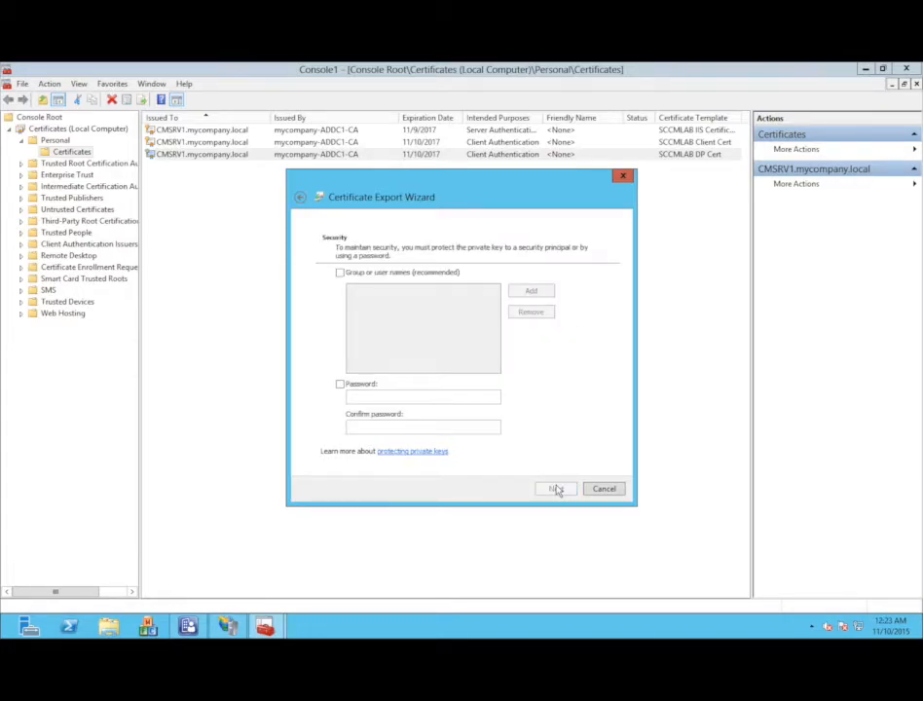
- Protect the exported private key with a password, entered and confirmed
{"action": "left_click", "coordinate": [351, 384]}
{"action": "left_click", "coordinate": [357, 394]}
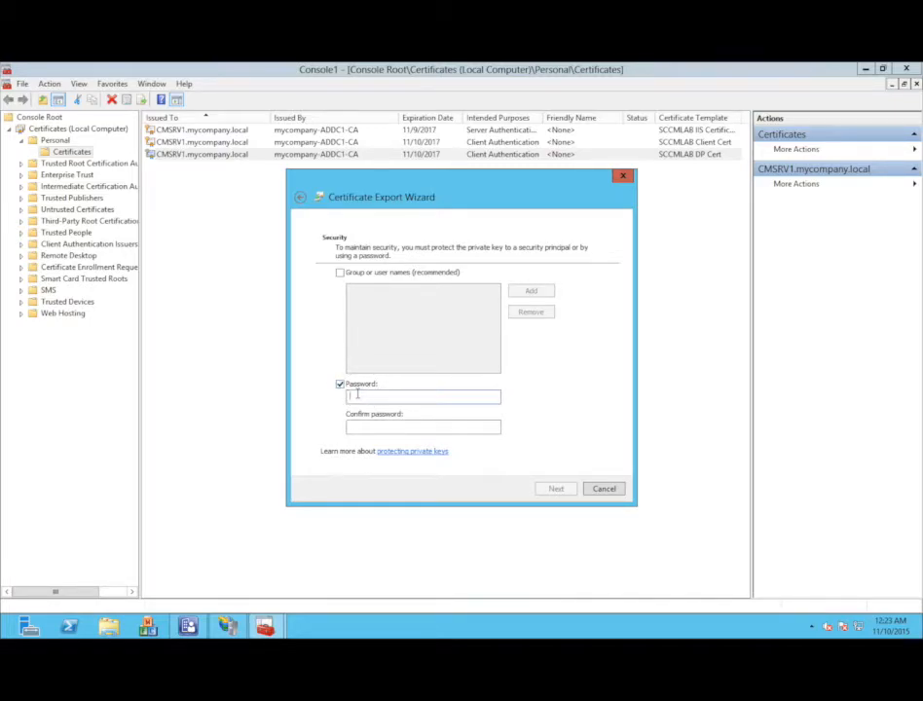
{"action": "type", "text": "P@ssw0rd"}
{"action": "key", "text": "Tab"}
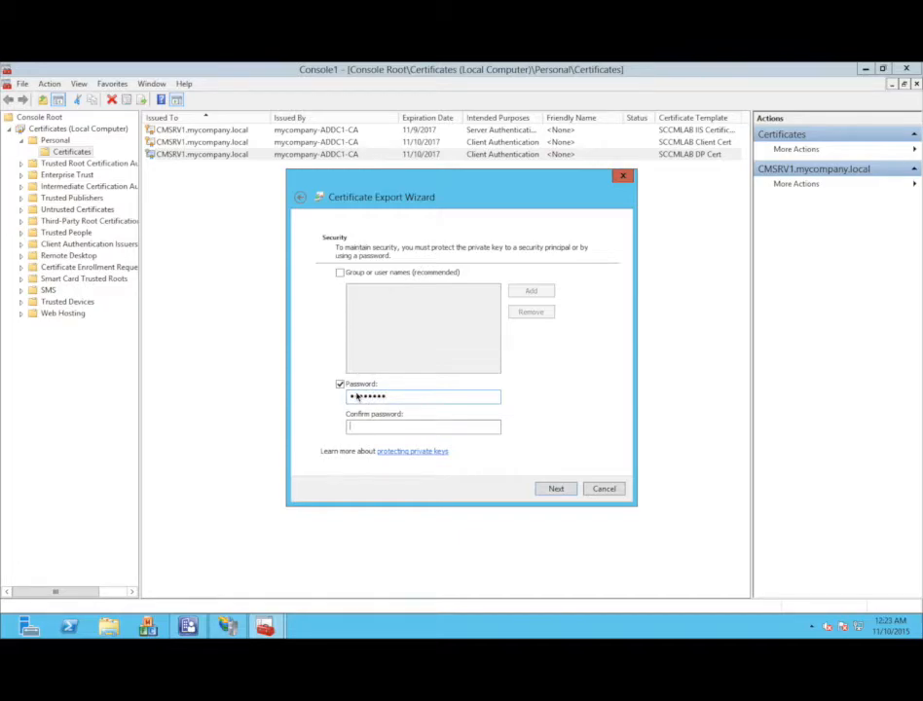
{"action": "type", "text": "P@ssw"}
- Set the export file to DP Cert.pfx on the Desktop
{"action": "left_click", "coordinate": [556, 489]}
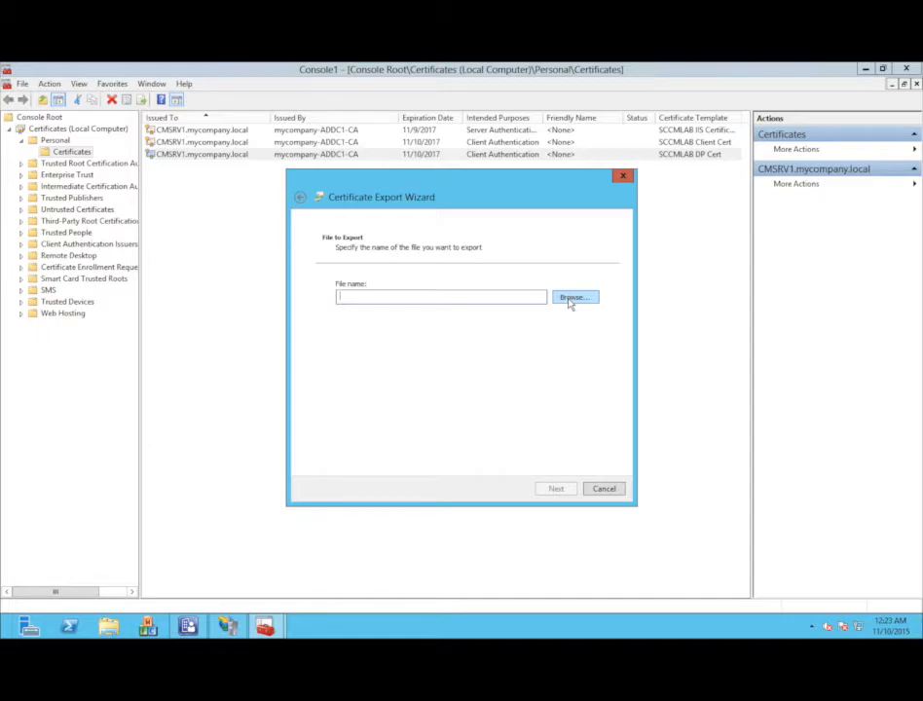
{"action": "type", "text": "DP Cert"}
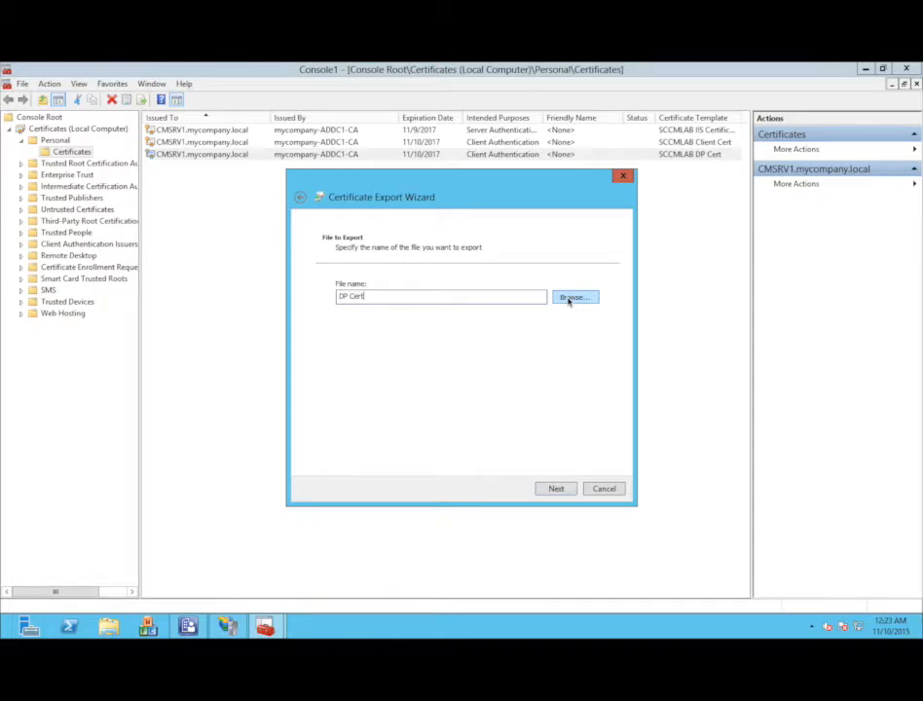
{"action": "left_click", "coordinate": [568, 298]}
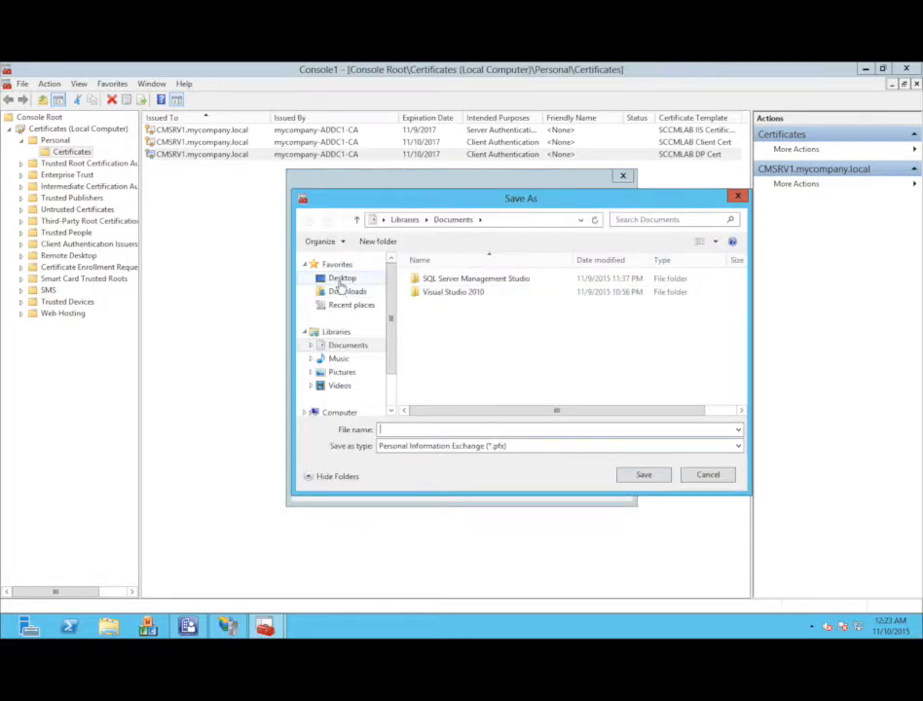
{"action": "left_click", "coordinate": [339, 281]}
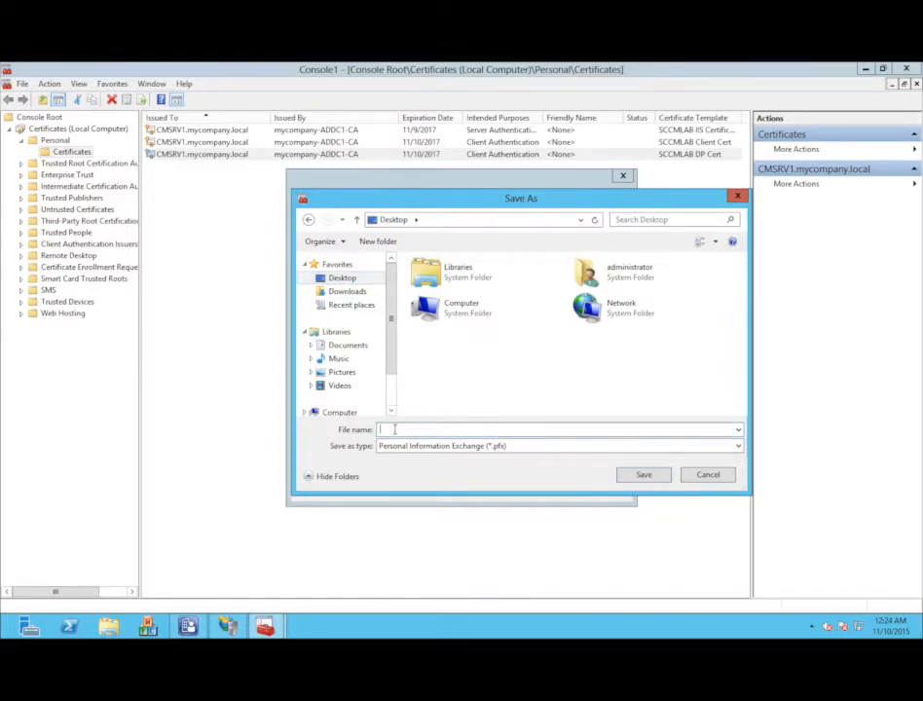
{"action": "type", "text": "DP CERT"}
{"action": "key", "text": "BackSpace"}
{"action": "key", "text": "BackSpace"}
{"action": "key", "text": "BackSpace"}
{"action": "key", "text": "BackSpace"}
{"action": "key", "text": "BackSpace"}
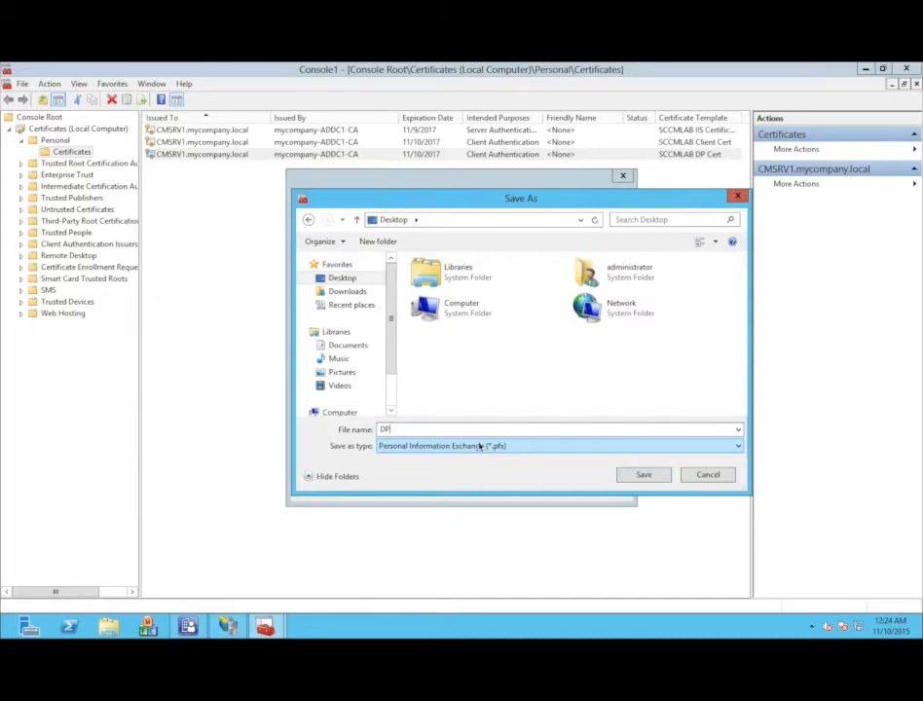
{"action": "type", "text": "Cert"}
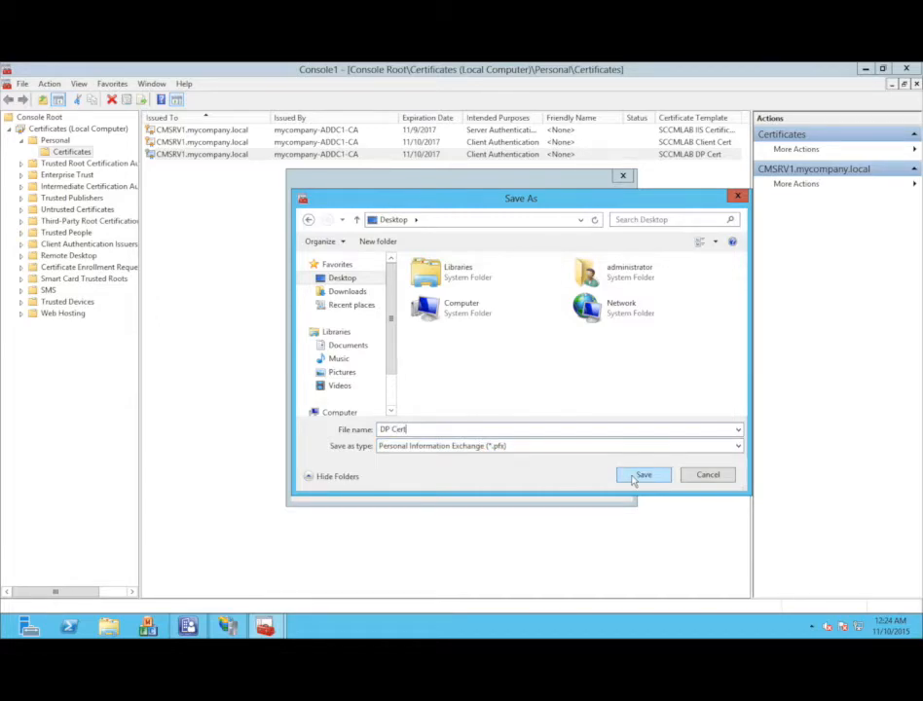
{"action": "left_click", "coordinate": [633, 476]}
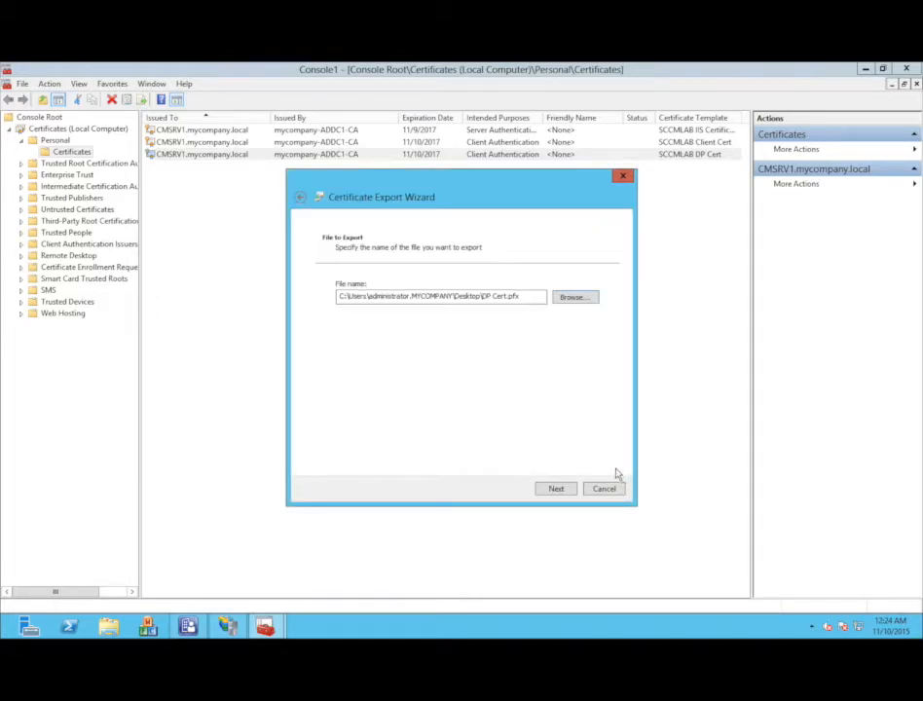
- Finish the certificate export and dismiss the success message
{"action": "left_click", "coordinate": [562, 489]}
{"action": "left_click", "coordinate": [570, 490]}
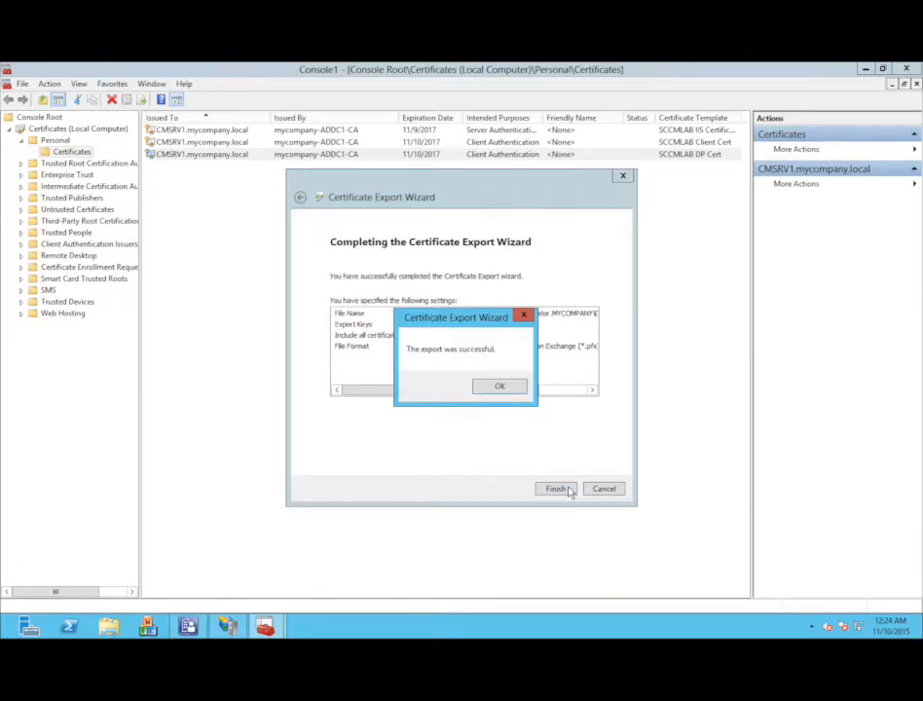
{"action": "left_click", "coordinate": [496, 388]}
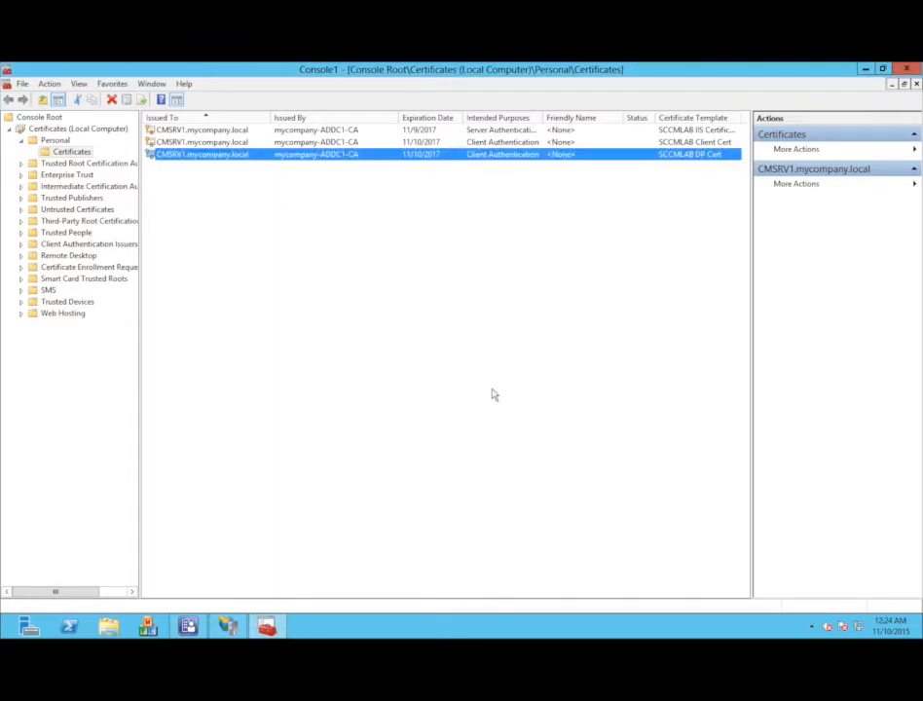
- Return to Configuration Manager and open the Distribution point role's Properties
{"action": "left_click", "coordinate": [487, 390]}
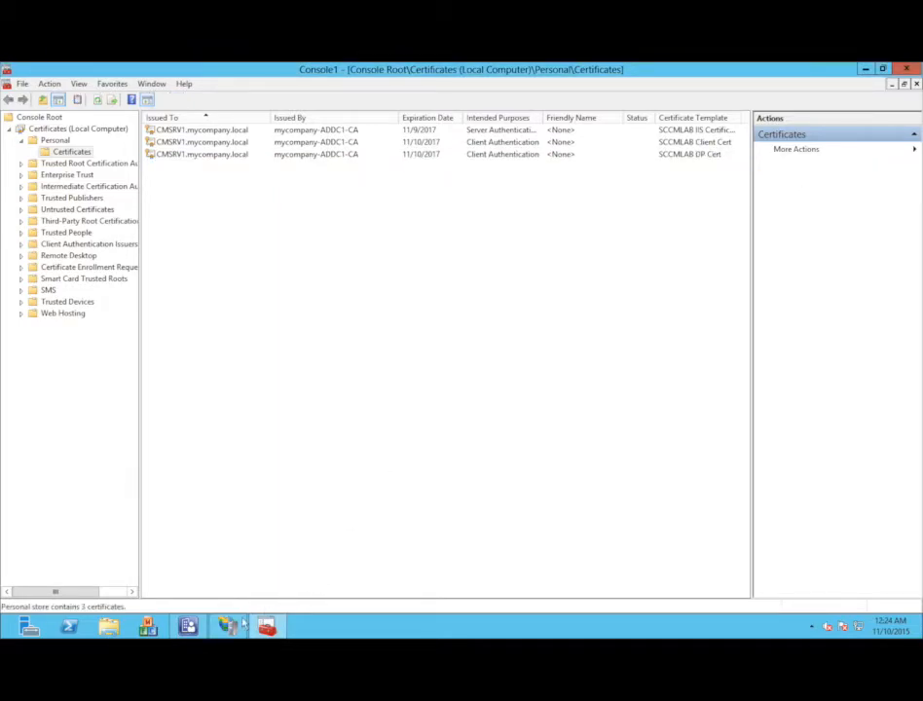
{"action": "mouse_move", "coordinate": [190, 625]}
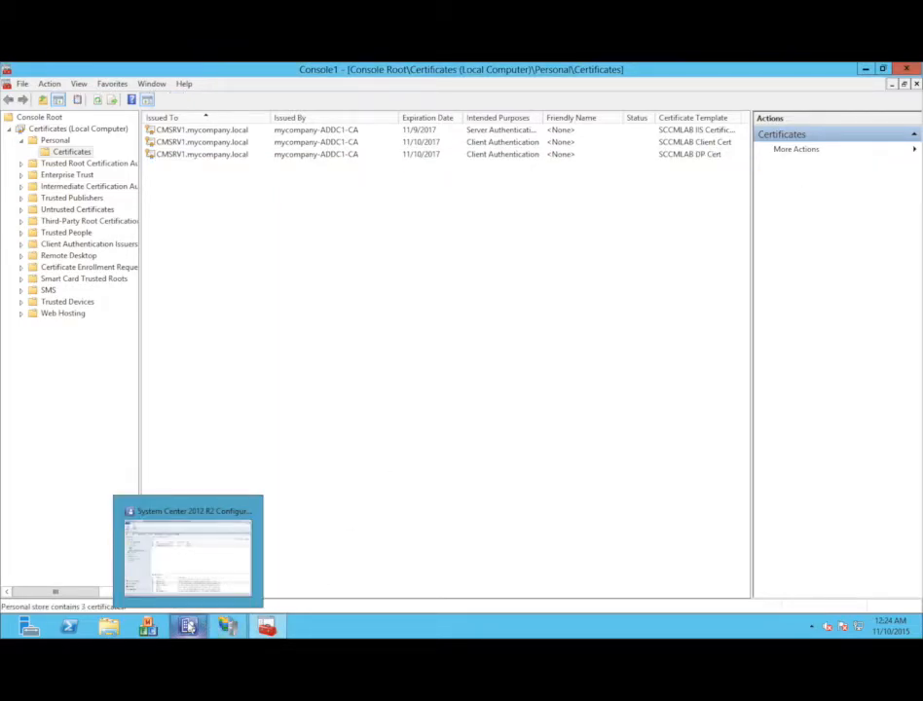
{"action": "left_click", "coordinate": [186, 554]}
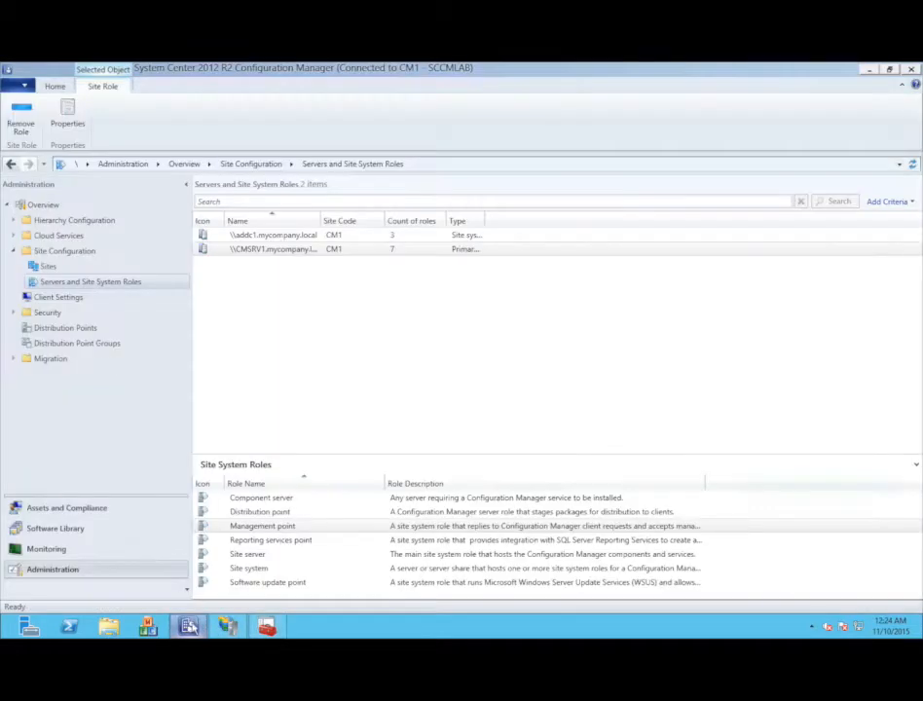
{"action": "left_click", "coordinate": [265, 513]}
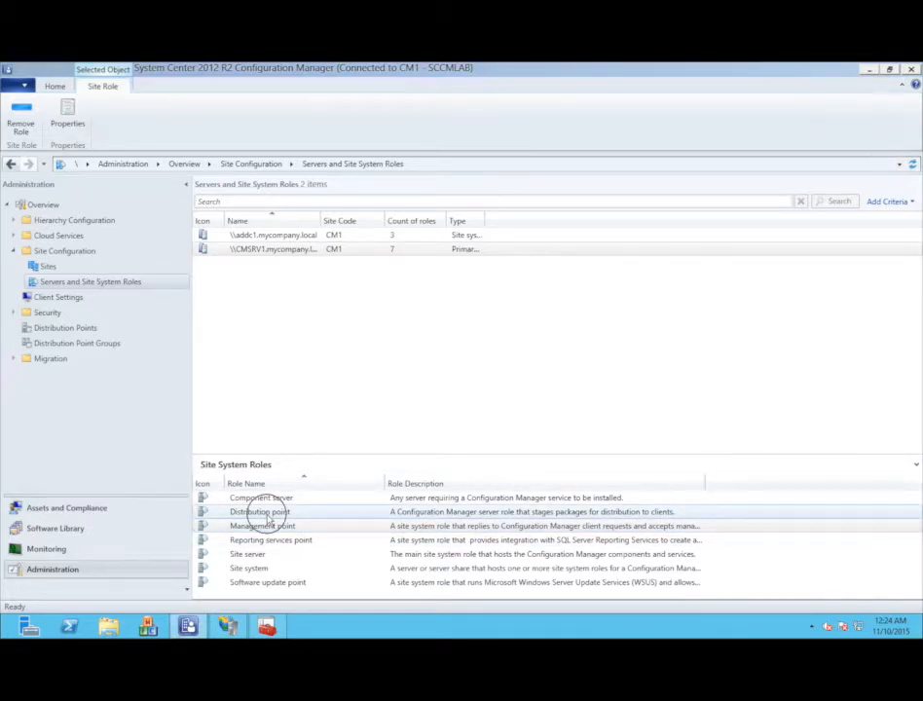
{"action": "right_click", "coordinate": [270, 515]}
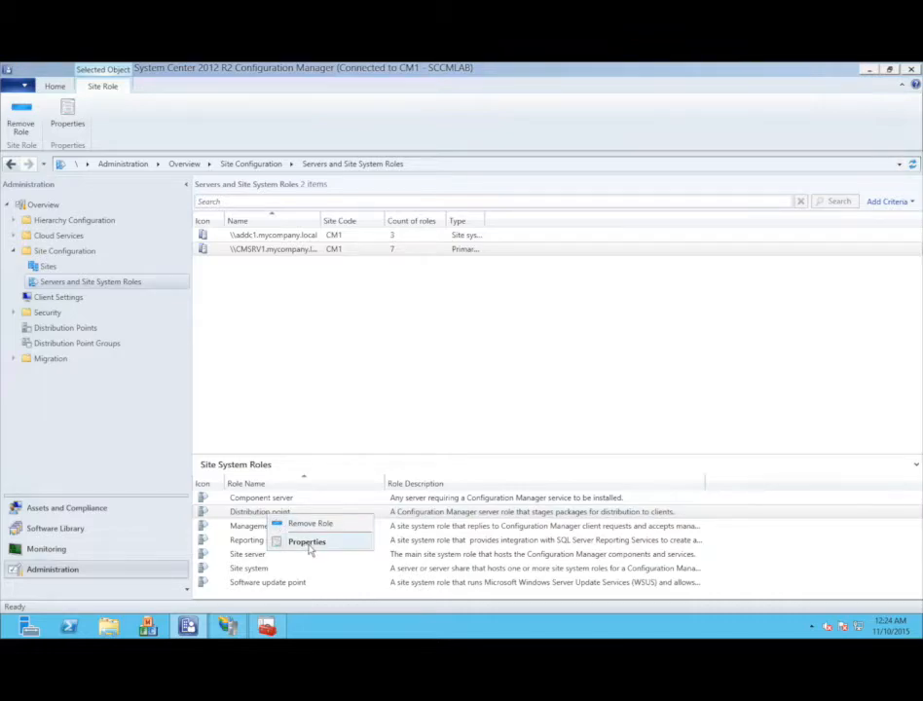
{"action": "left_click", "coordinate": [306, 541]}
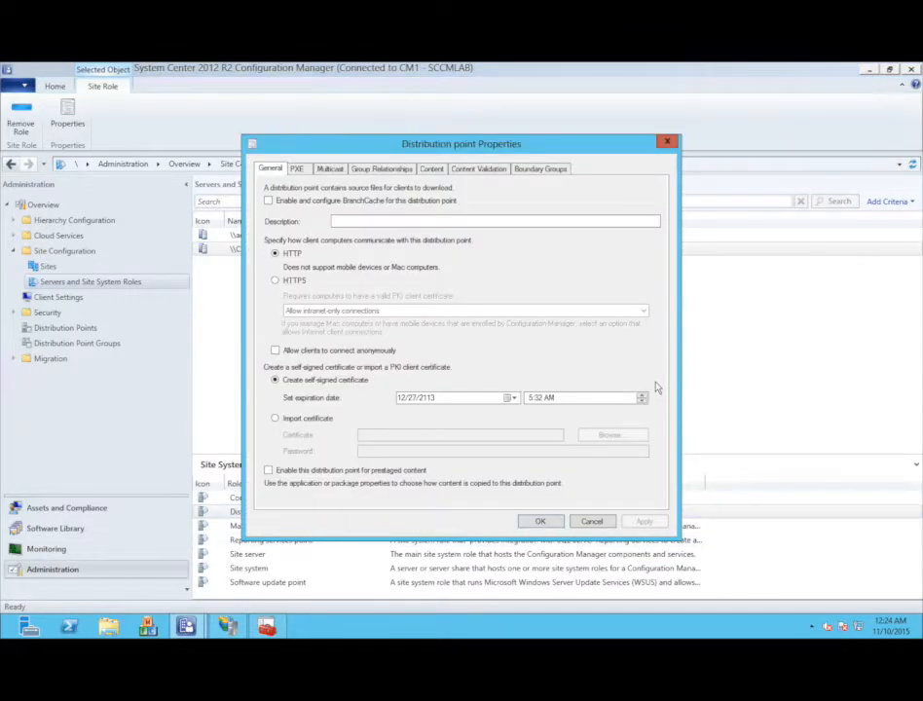
- Switch the distribution point to HTTPS, importing Desktop\DP Cert.pfx with its password, and apply
{"action": "left_click", "coordinate": [294, 281]}
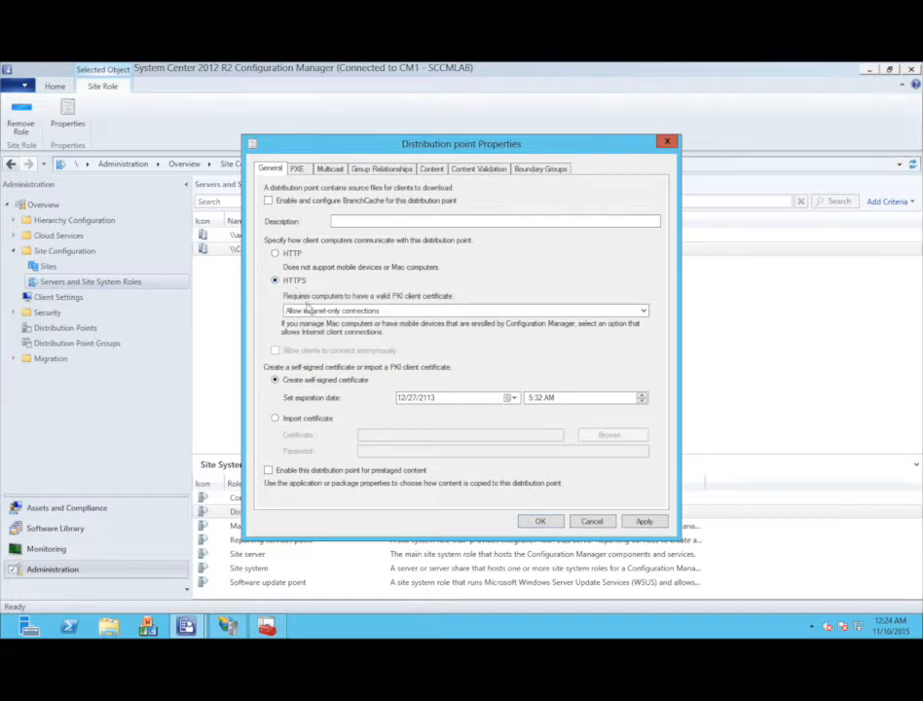
{"action": "left_click", "coordinate": [298, 419]}
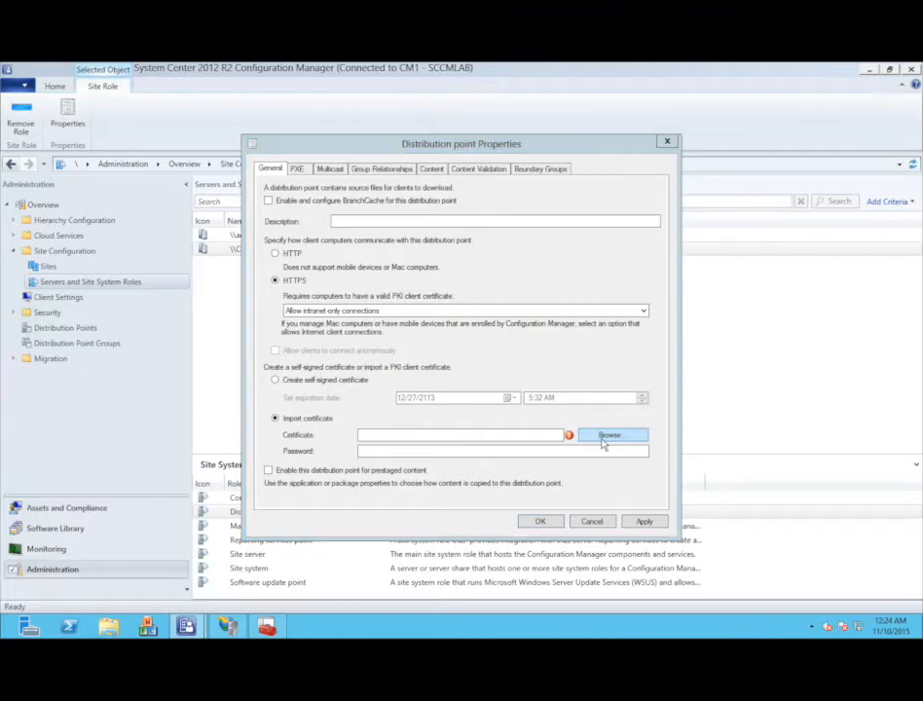
{"action": "left_click", "coordinate": [603, 442]}
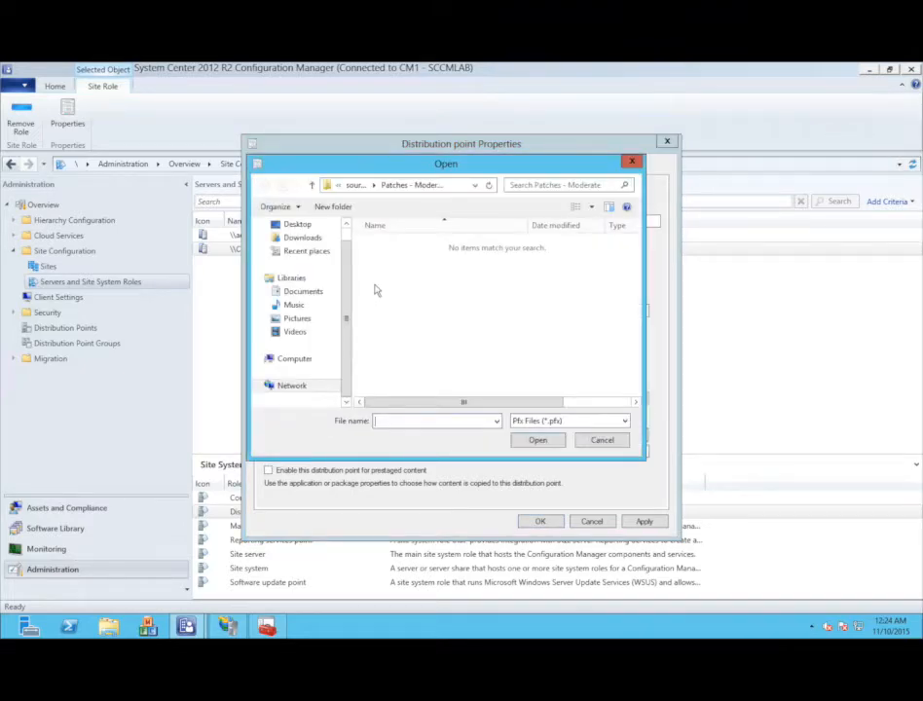
{"action": "left_click", "coordinate": [299, 227]}
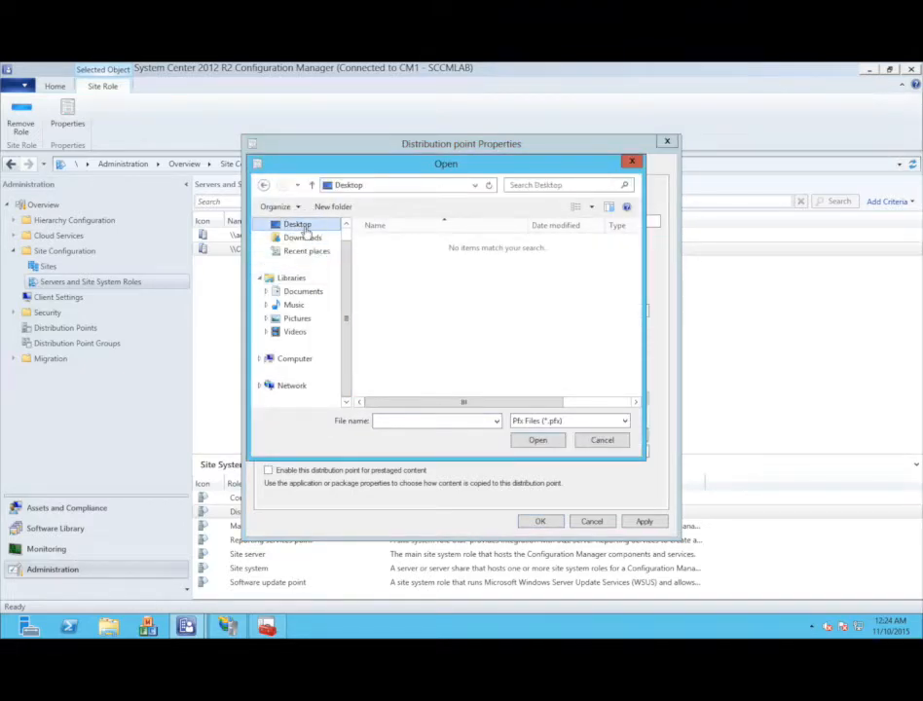
{"action": "left_click", "coordinate": [421, 380]}
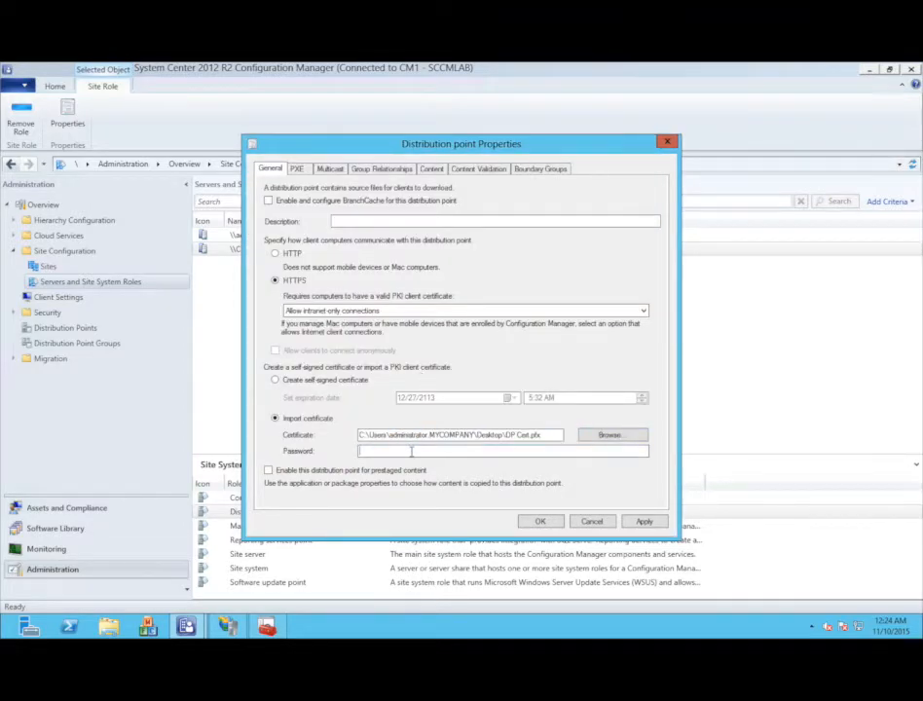
{"action": "type", "text": "********"}
{"action": "left_click", "coordinate": [646, 520]}
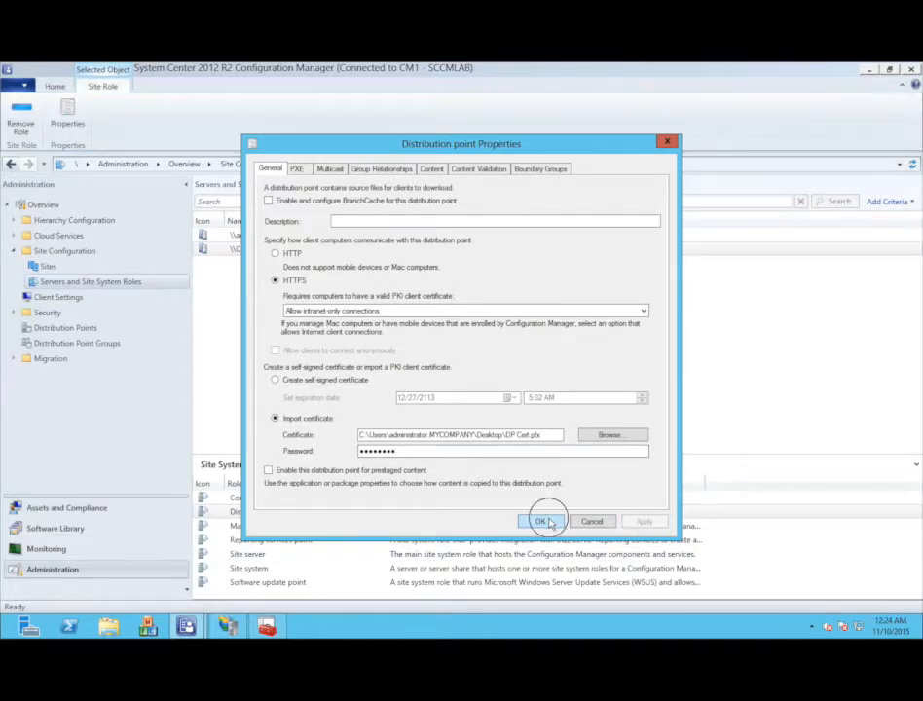
{"action": "left_click", "coordinate": [542, 521]}
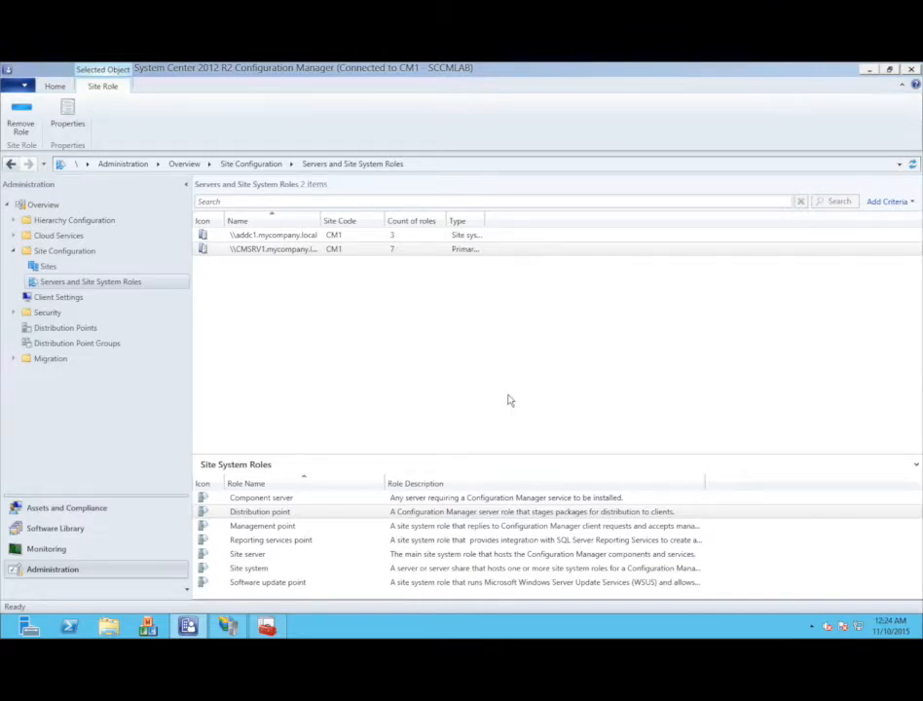
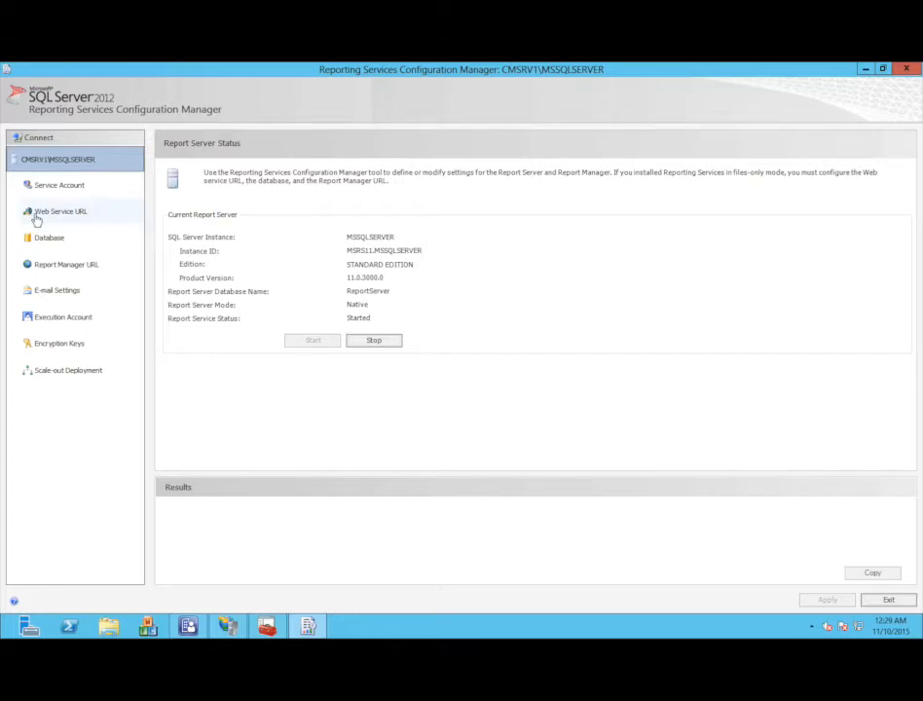
- Bind the Report Server web service to SSL port 443 with the CMSRV1.mycompany.local certificate, removing the port 80 identity
{"action": "left_click", "coordinate": [36, 218]}
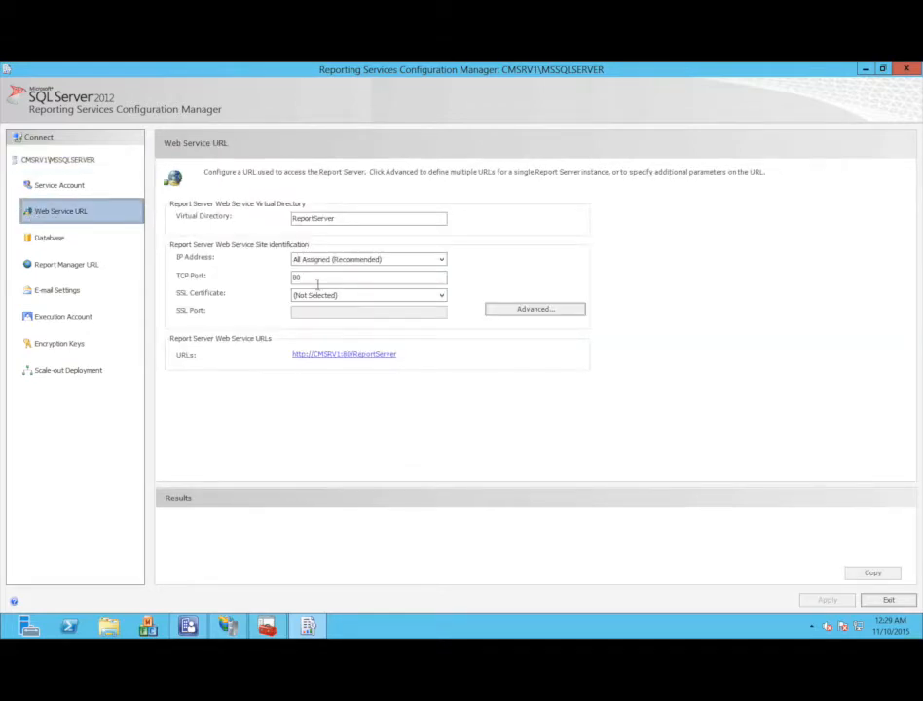
{"action": "left_click", "coordinate": [535, 310]}
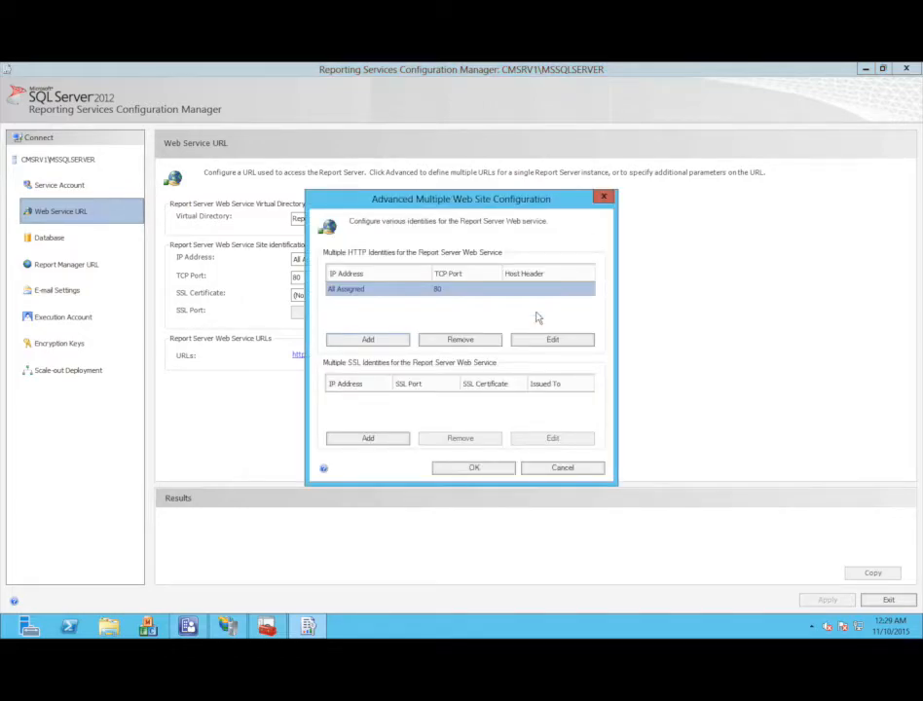
{"action": "left_click", "coordinate": [379, 439]}
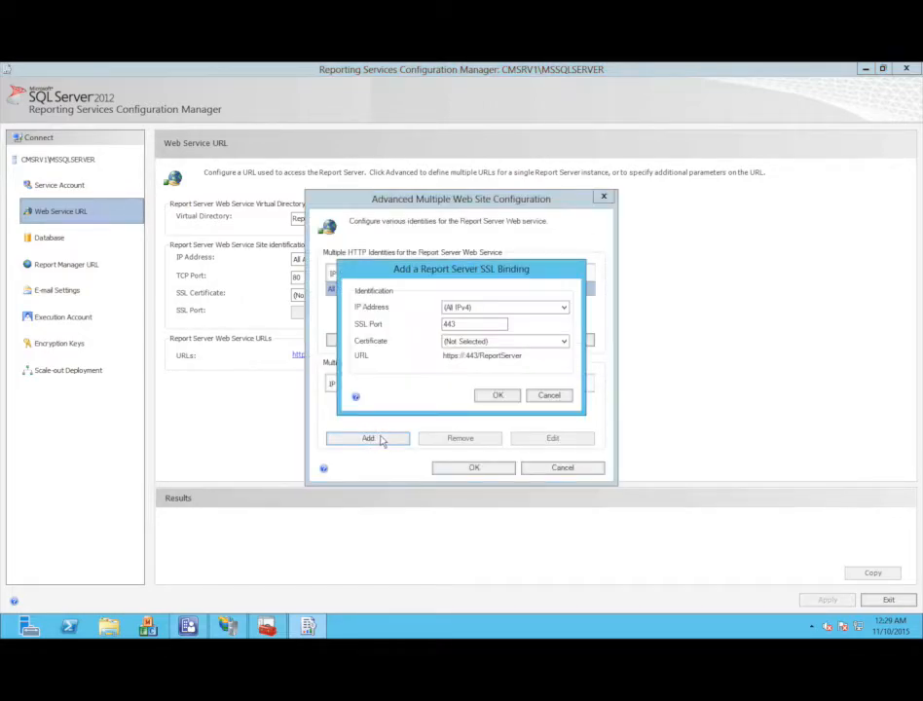
{"action": "left_click", "coordinate": [508, 342]}
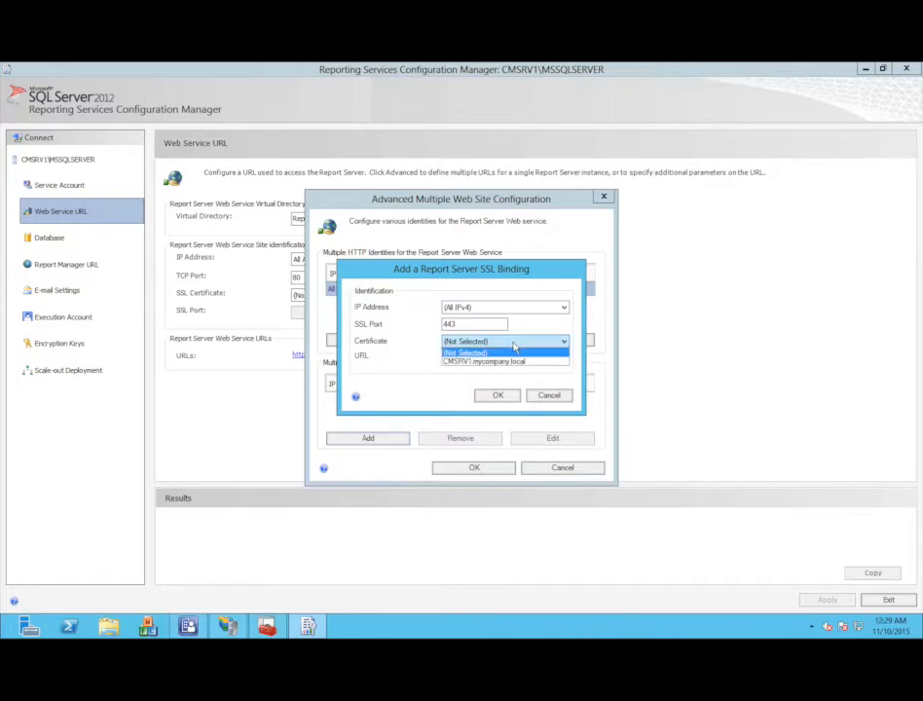
{"action": "left_click", "coordinate": [503, 361]}
{"action": "left_click", "coordinate": [497, 396]}
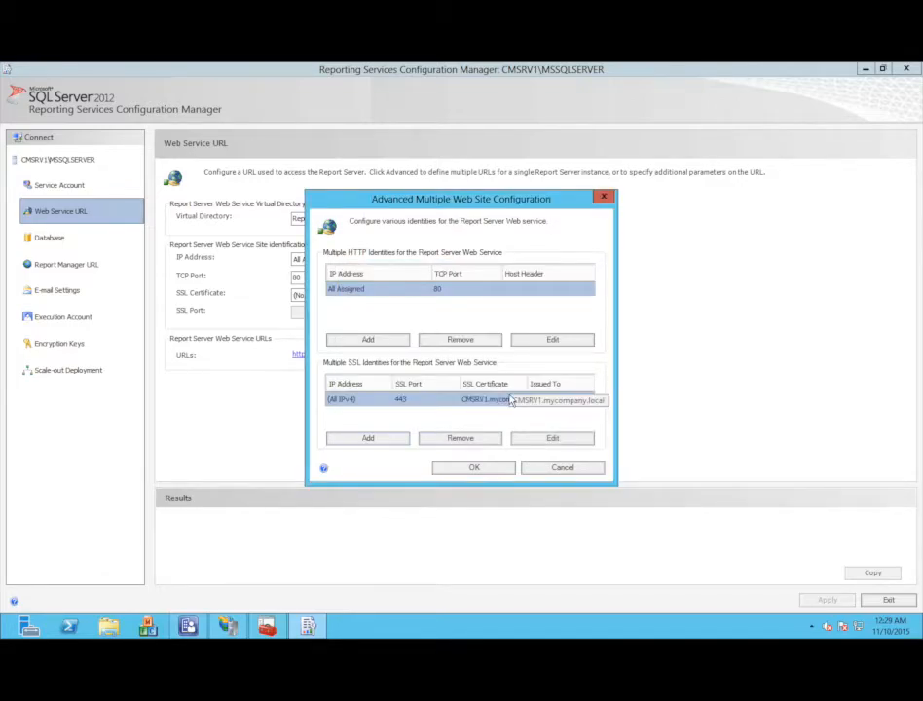
{"action": "left_click", "coordinate": [460, 340]}
{"action": "left_click", "coordinate": [469, 469]}
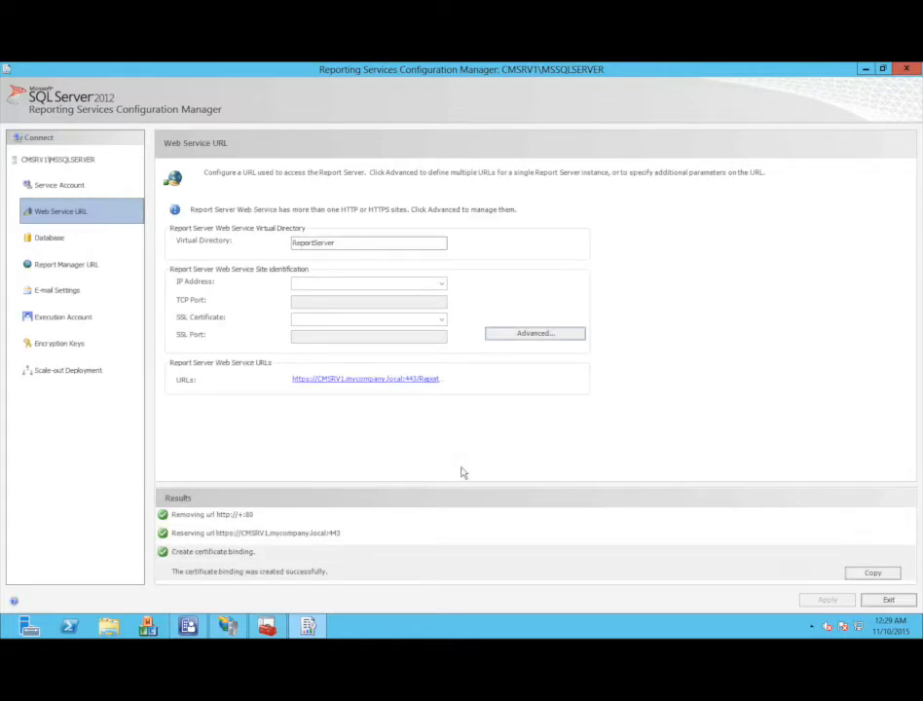
{"action": "left_click", "coordinate": [66, 266]}
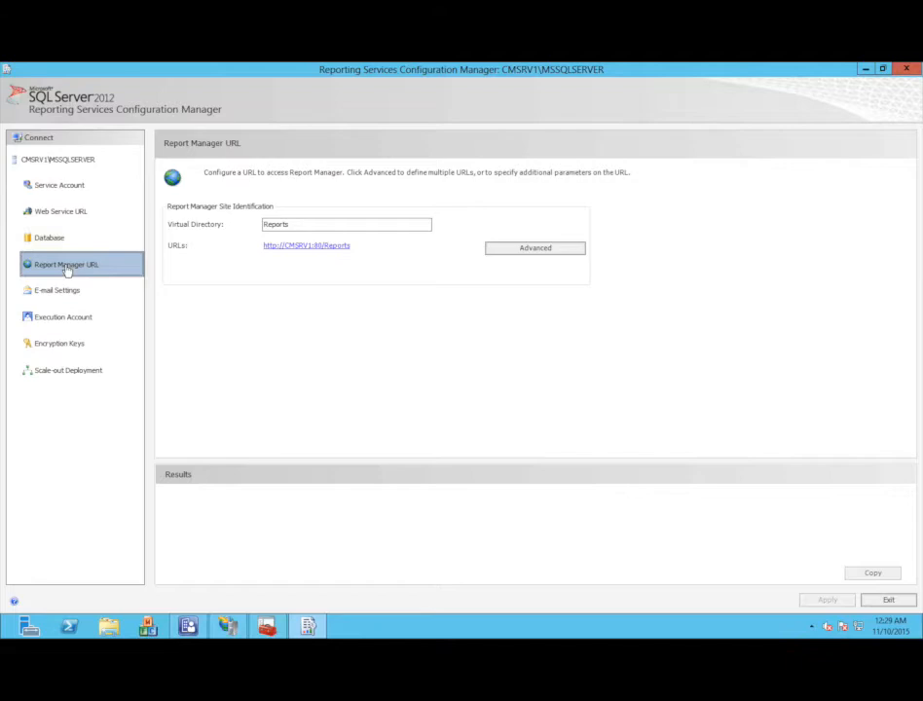
- Add a port 443 SSL binding with the CMSRV1.mycompany.local certificate to Report Manager and remove its port 80 identity
{"action": "left_click", "coordinate": [528, 249]}
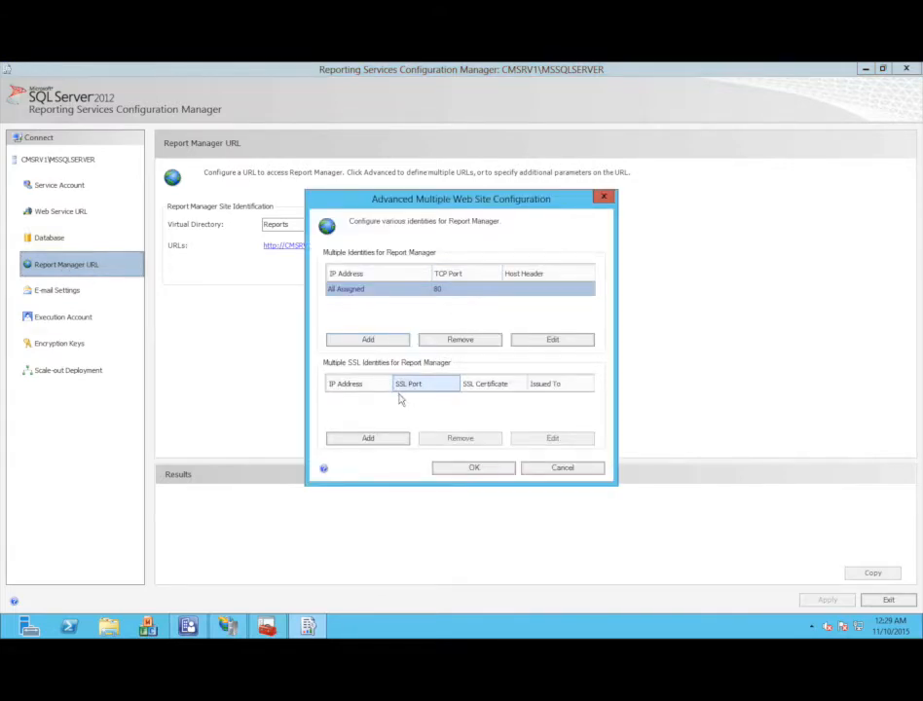
{"action": "left_click", "coordinate": [382, 439]}
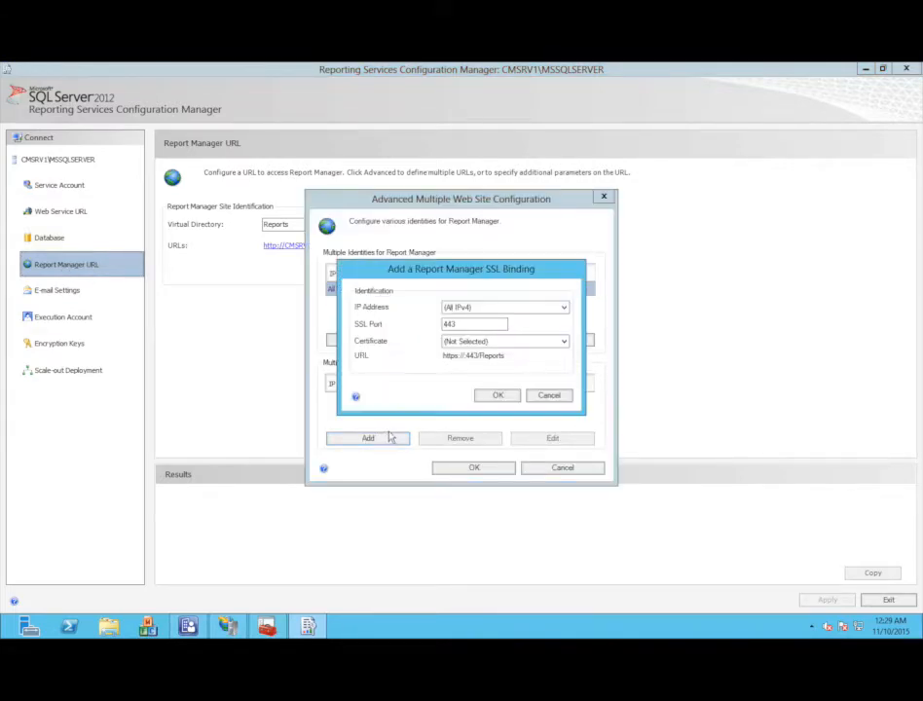
{"action": "left_click", "coordinate": [472, 343]}
{"action": "left_click", "coordinate": [476, 362]}
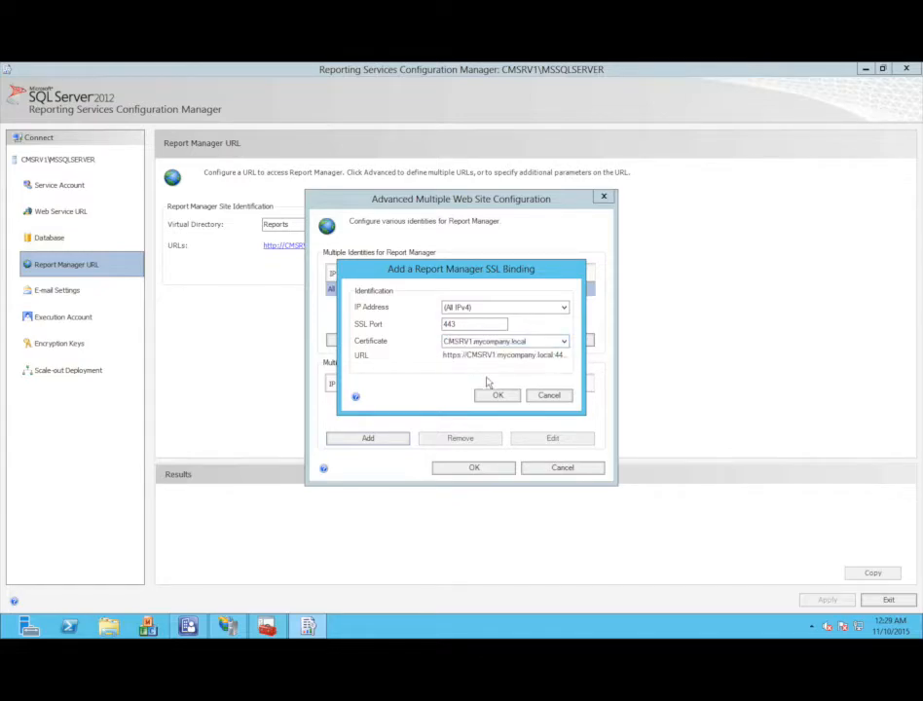
{"action": "left_click", "coordinate": [495, 397]}
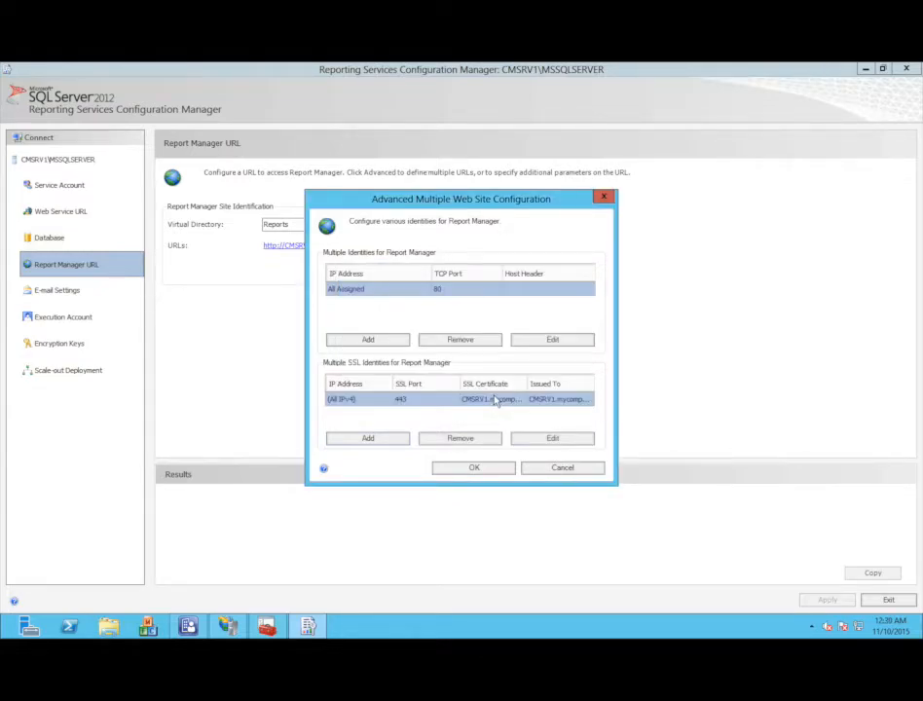
{"action": "left_click", "coordinate": [459, 340]}
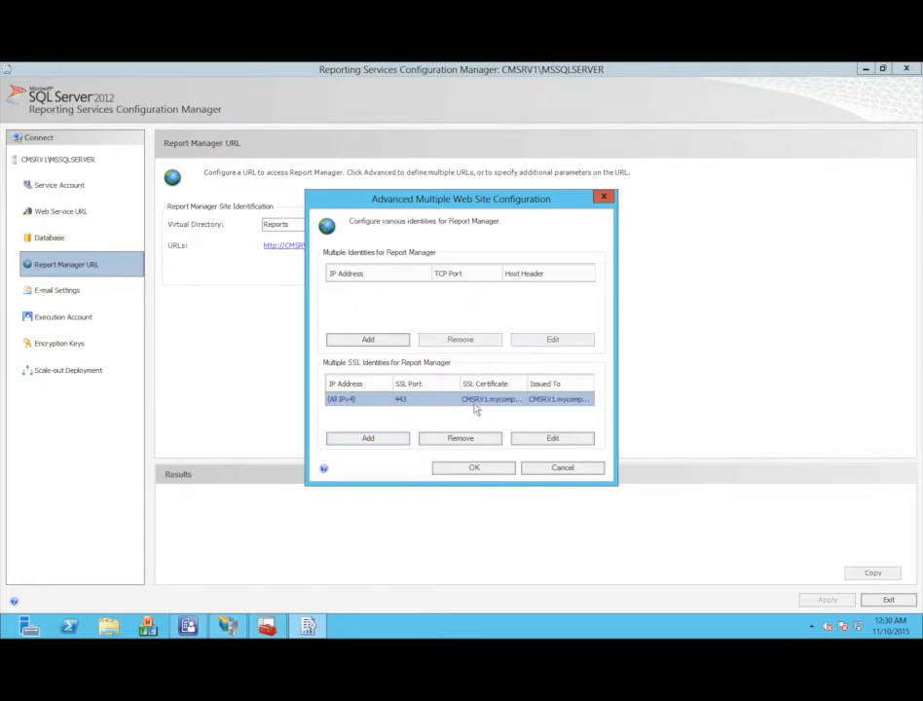
{"action": "left_click", "coordinate": [470, 468]}
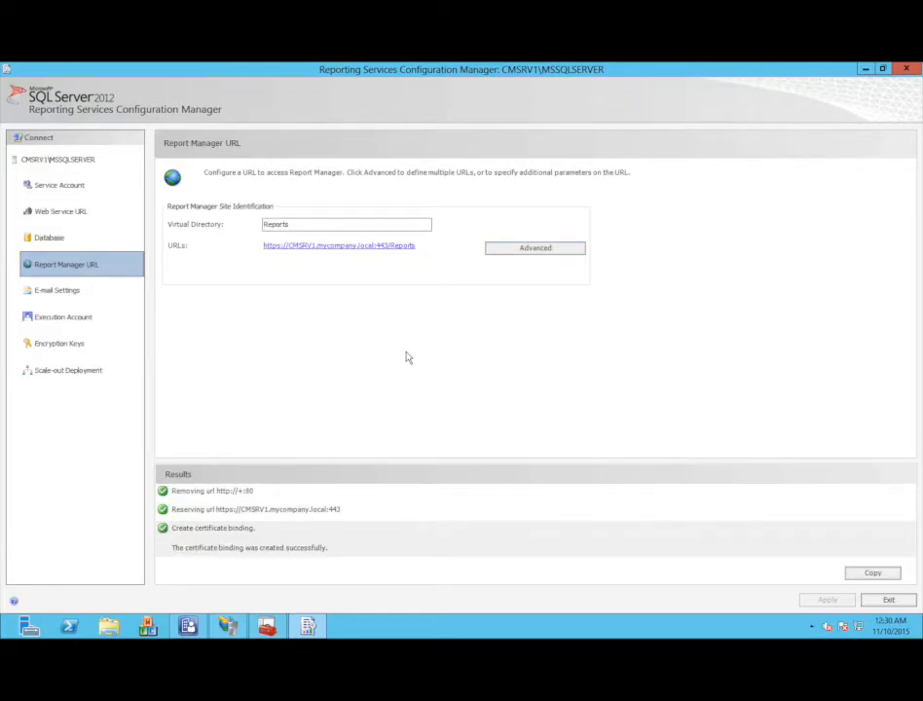
{"action": "left_click", "coordinate": [93, 210]}
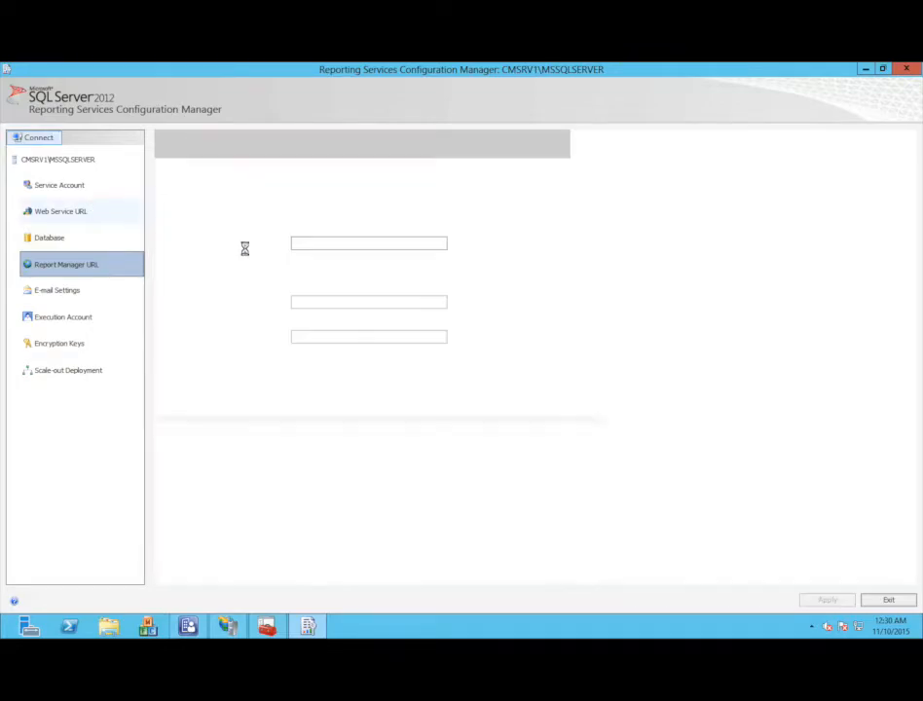
{"action": "left_click", "coordinate": [348, 381]}
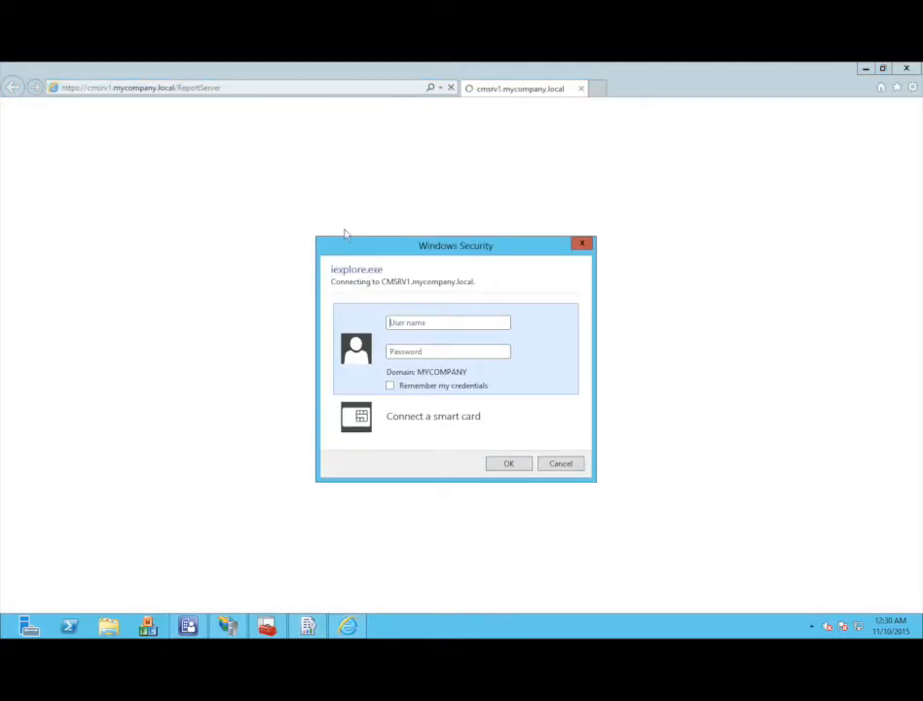
{"action": "left_click", "coordinate": [572, 465]}
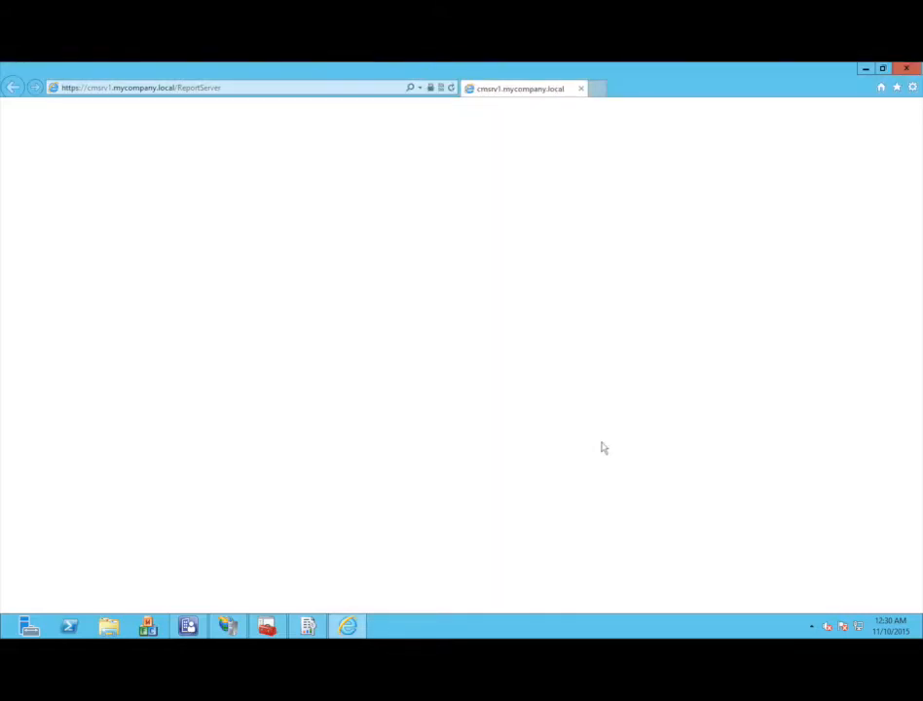
{"action": "left_click", "coordinate": [911, 87]}
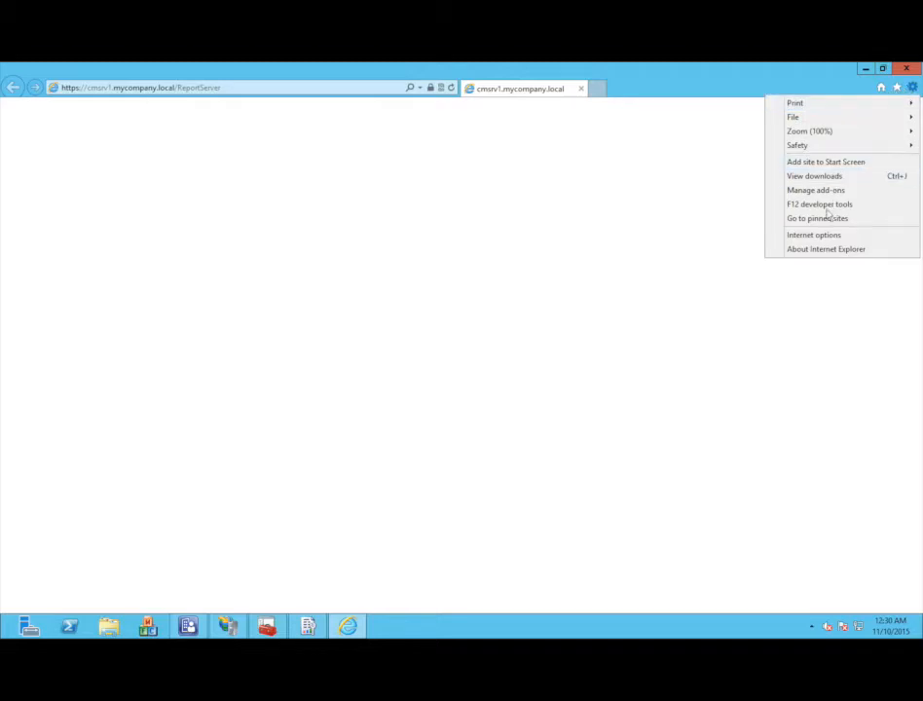
{"action": "left_click", "coordinate": [815, 238]}
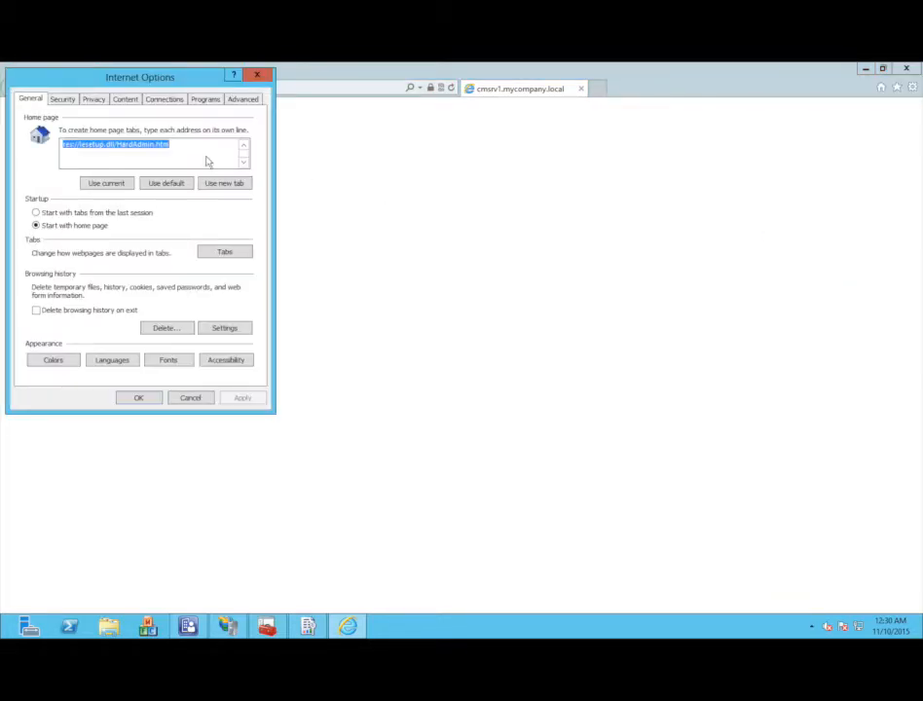
{"action": "left_click", "coordinate": [64, 100]}
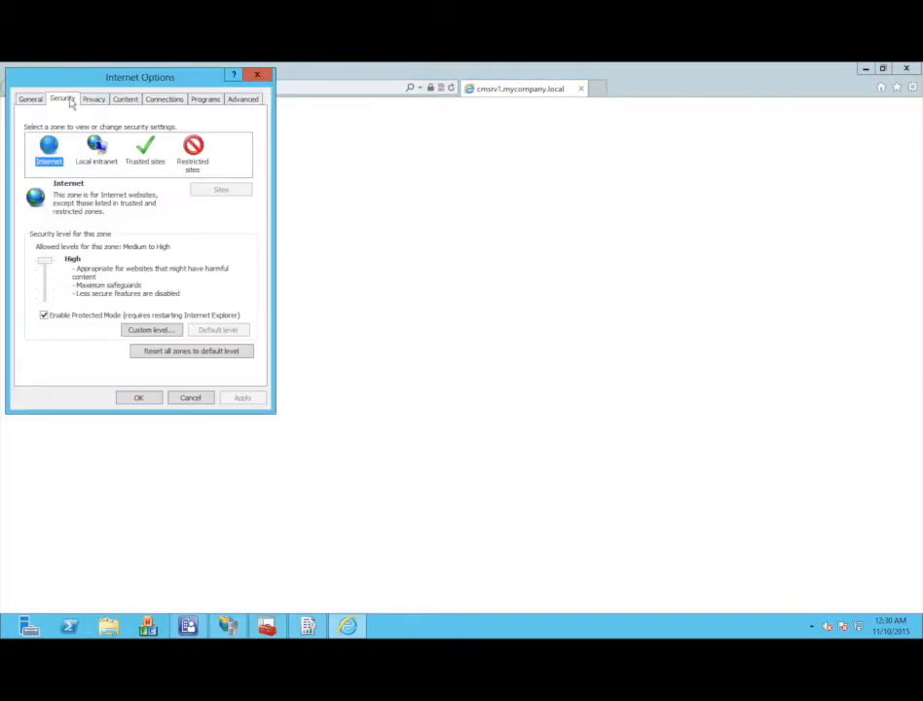
{"action": "left_click", "coordinate": [96, 149]}
{"action": "left_click", "coordinate": [220, 191]}
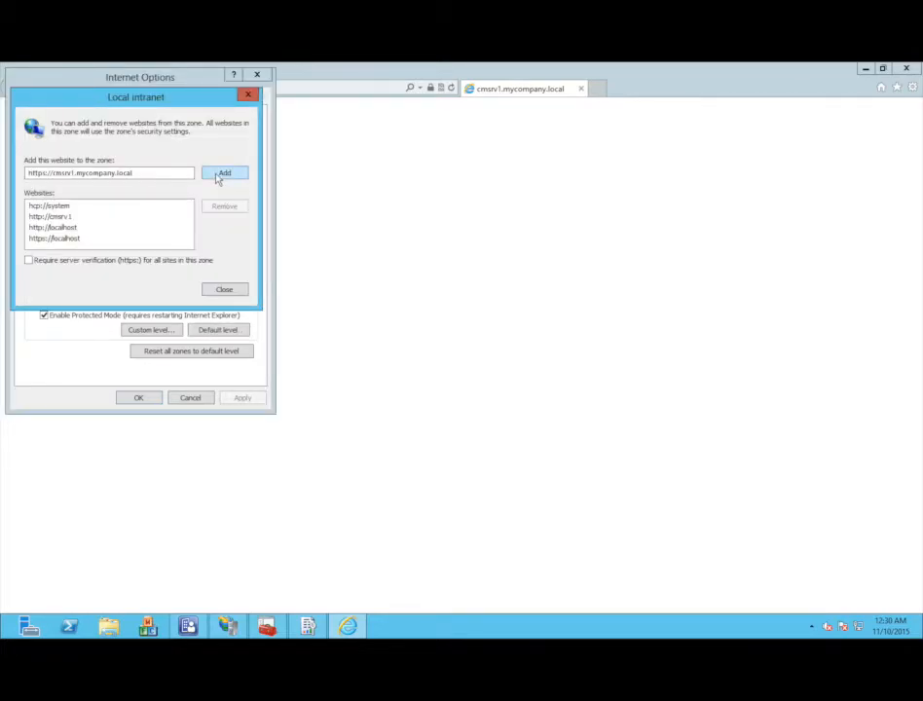
{"action": "left_click", "coordinate": [220, 174]}
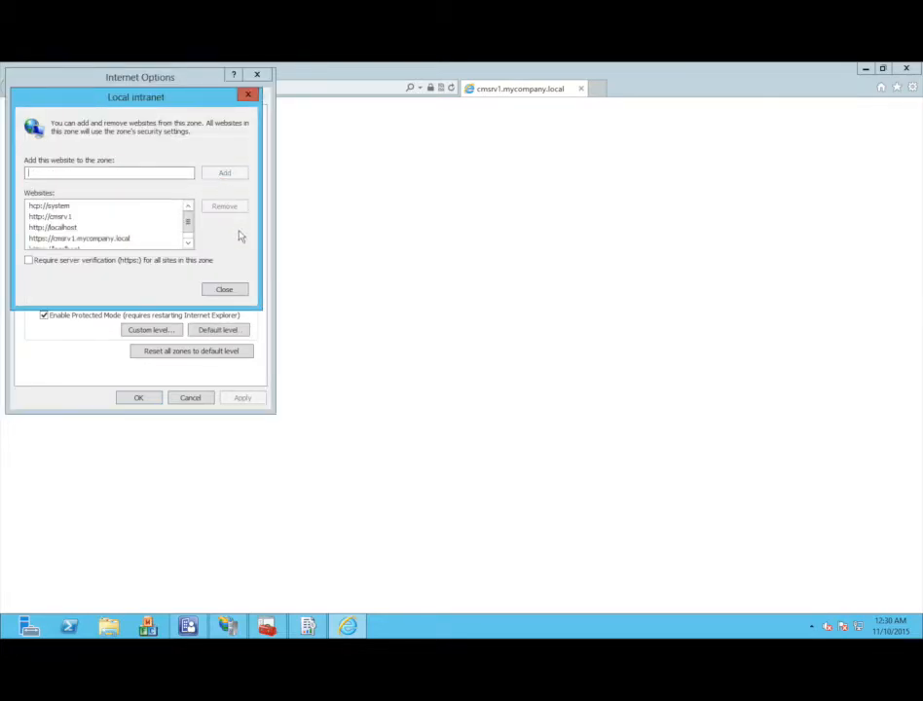
{"action": "left_click", "coordinate": [224, 290]}
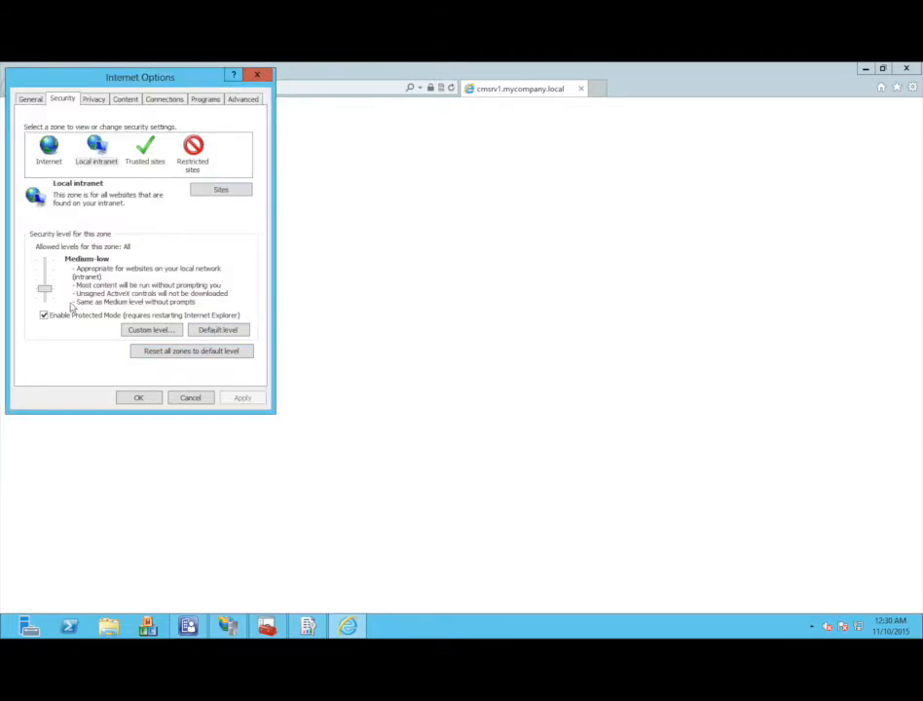
{"action": "left_click", "coordinate": [155, 396]}
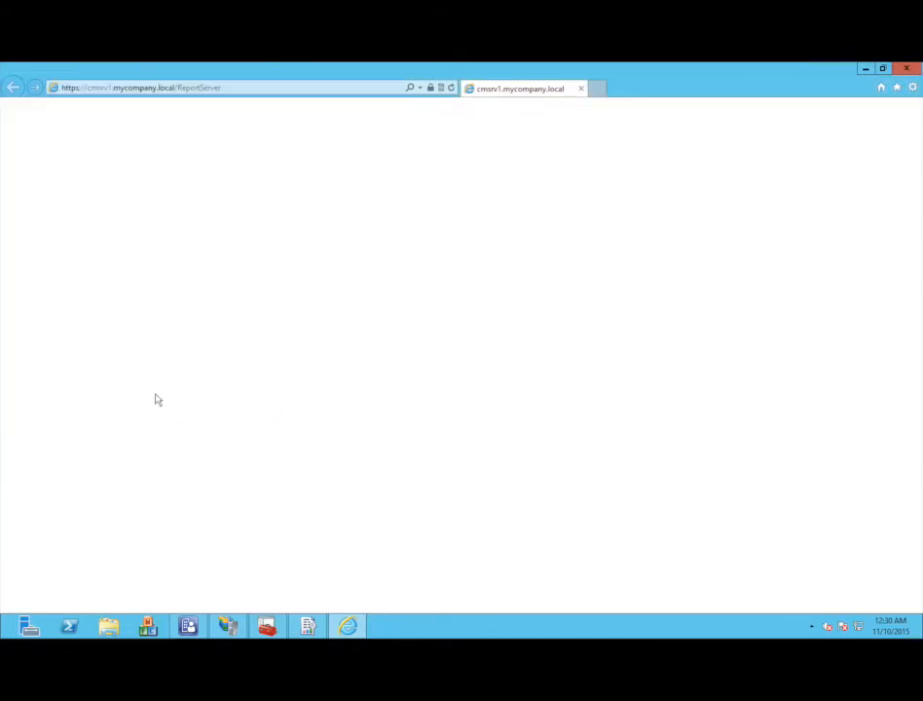
{"action": "left_click", "coordinate": [904, 69]}
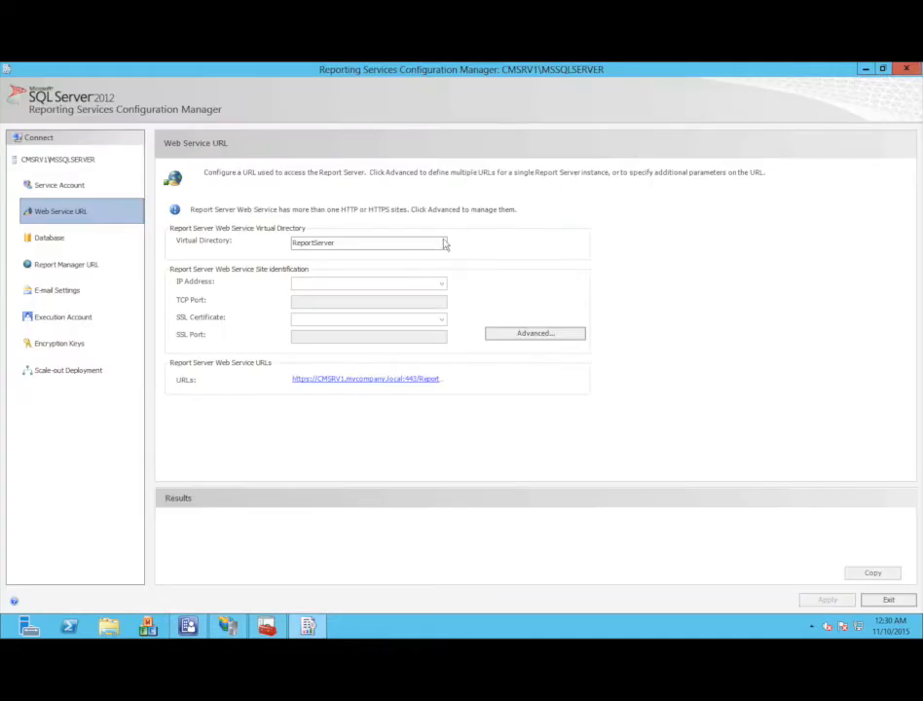
- Open the report server and Report Manager HTTPS addresses, confirming the ConfigMgr_CM1 folder appears, then return to the console
{"action": "left_click", "coordinate": [370, 381]}
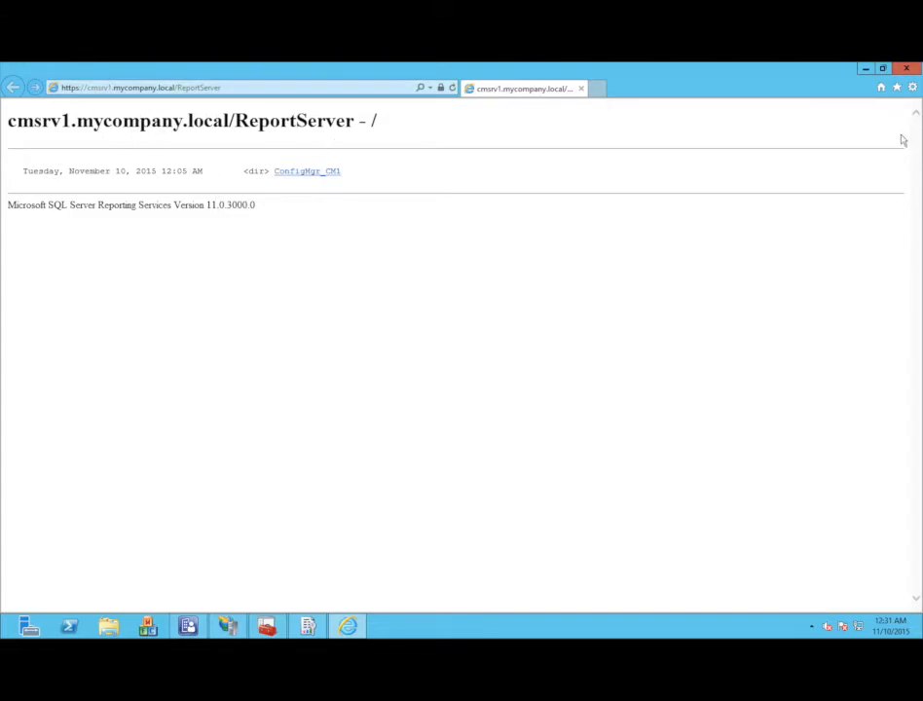
{"action": "left_click", "coordinate": [906, 71]}
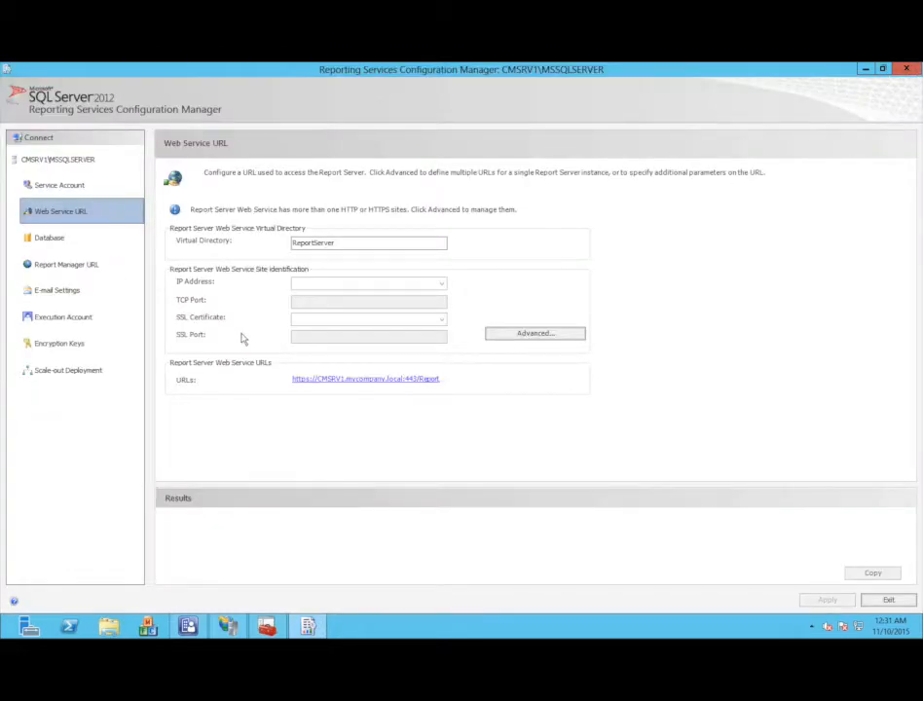
{"action": "left_click", "coordinate": [66, 265]}
{"action": "left_click", "coordinate": [339, 246]}
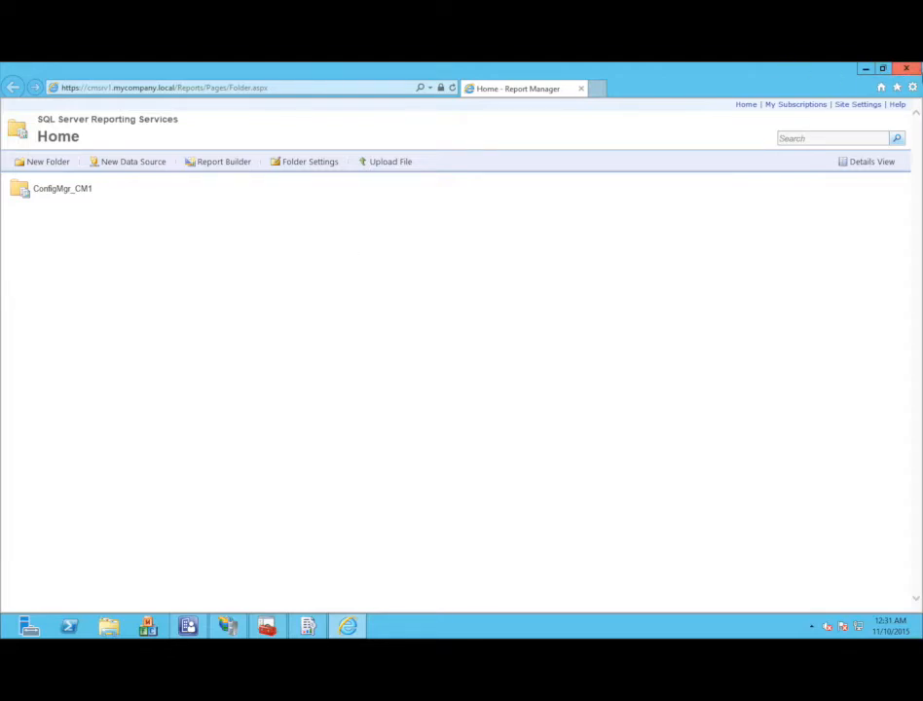
{"action": "mouse_move", "coordinate": [913, 66]}
{"action": "left_click", "coordinate": [187, 625]}
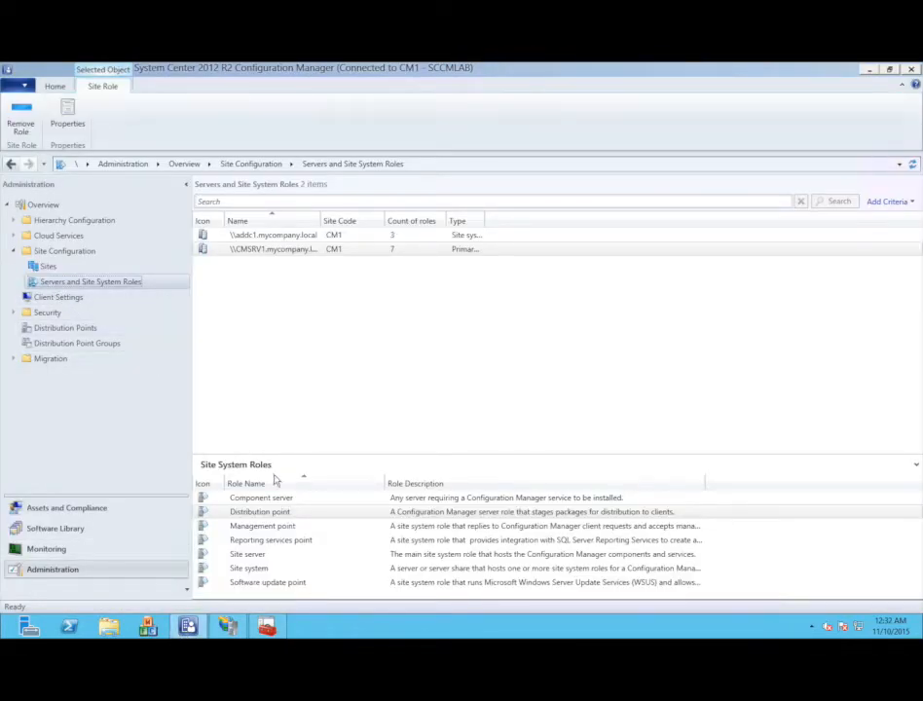
- Remove the Reporting services point role from CMSRV1 and confirm the removal
{"action": "left_click", "coordinate": [288, 542]}
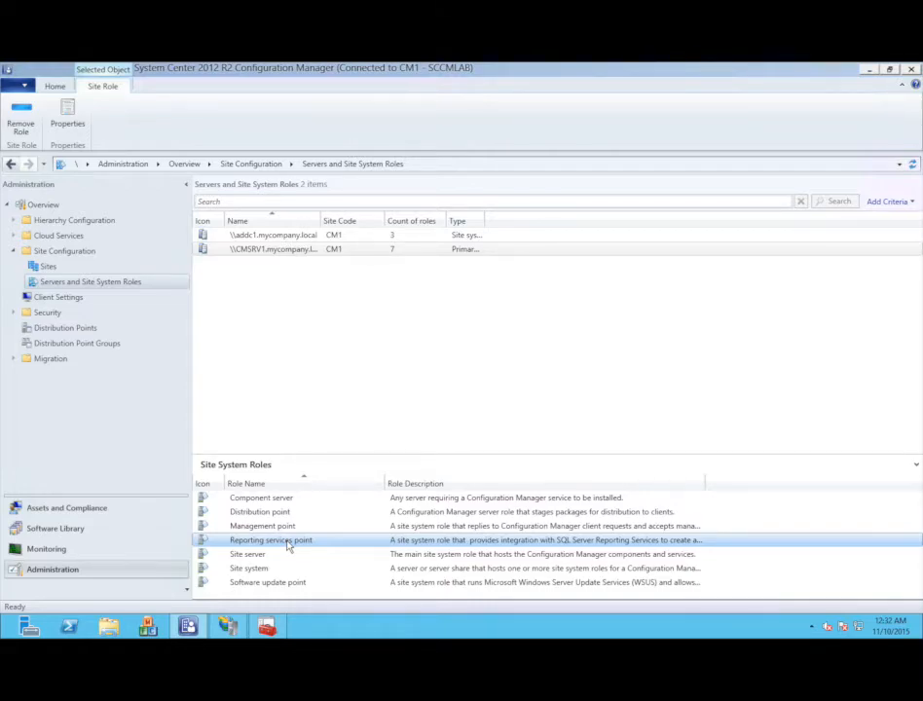
{"action": "right_click", "coordinate": [251, 542]}
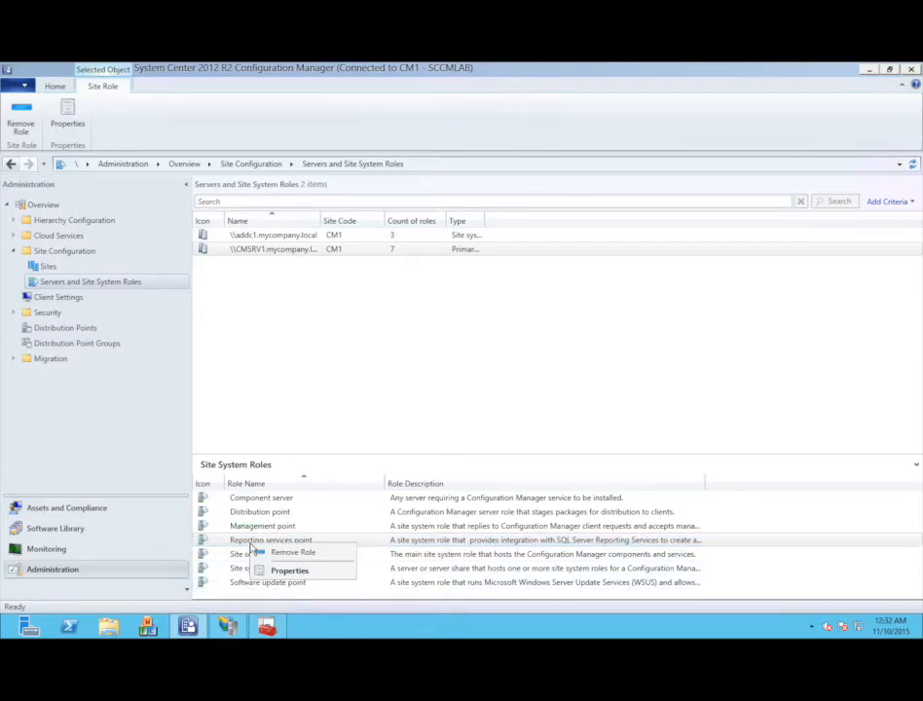
{"action": "left_click", "coordinate": [274, 553]}
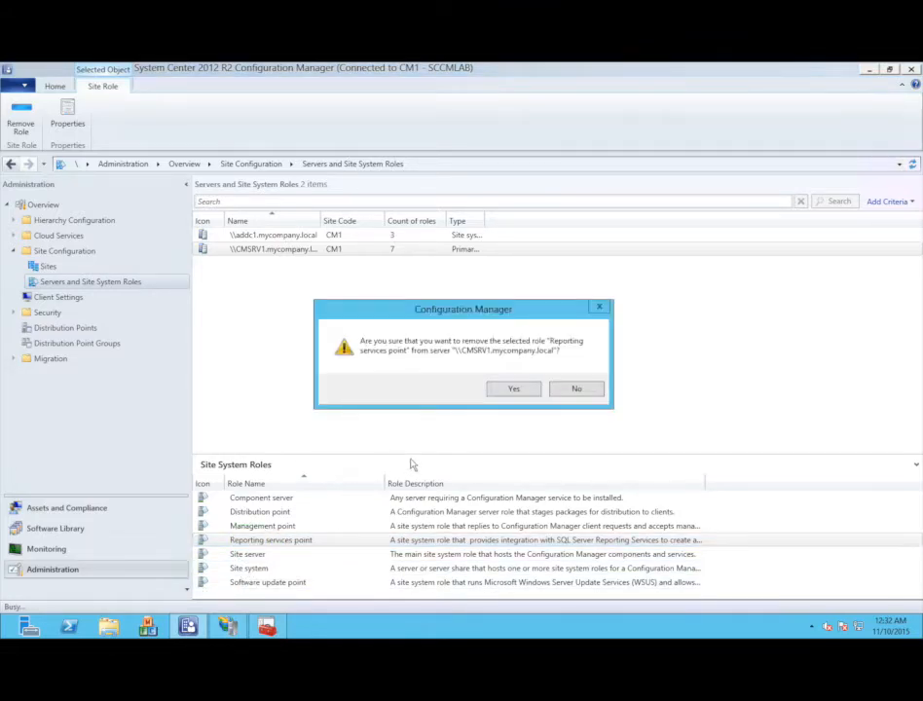
{"action": "left_click", "coordinate": [513, 388]}
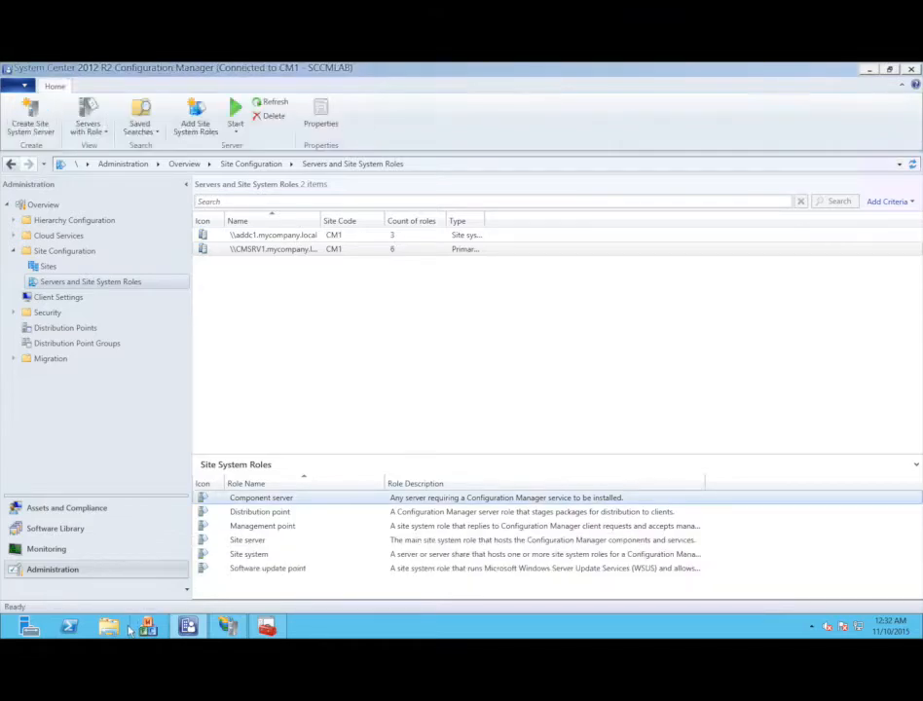
{"action": "left_click", "coordinate": [110, 626]}
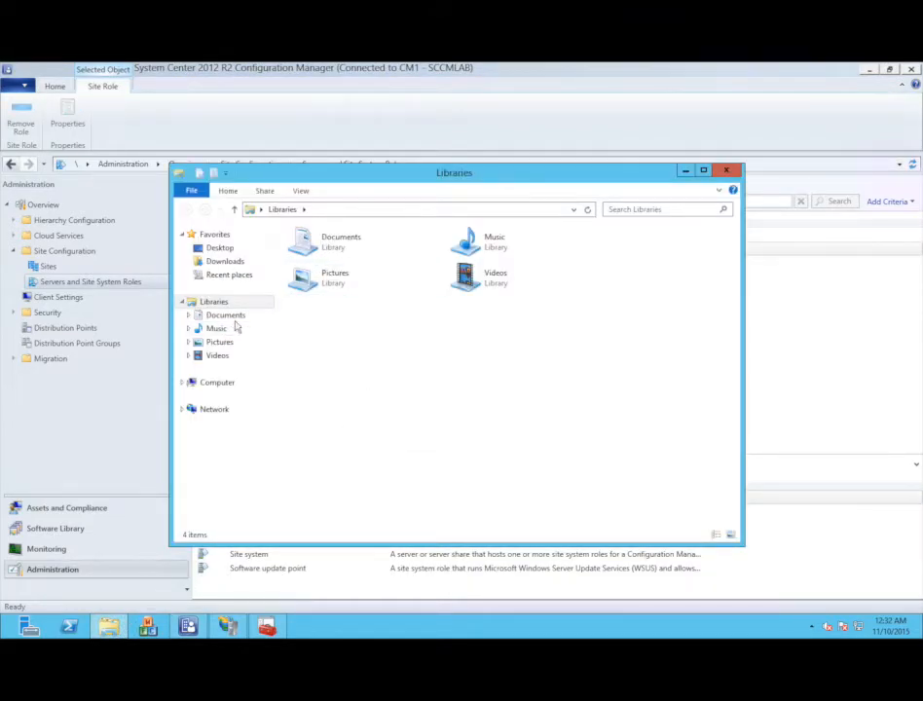
- Navigate to C:\Program Files\Microsoft Configuration Manager\Logs in File Explorer
{"action": "left_click", "coordinate": [217, 383]}
{"action": "double_click", "coordinate": [340, 253]}
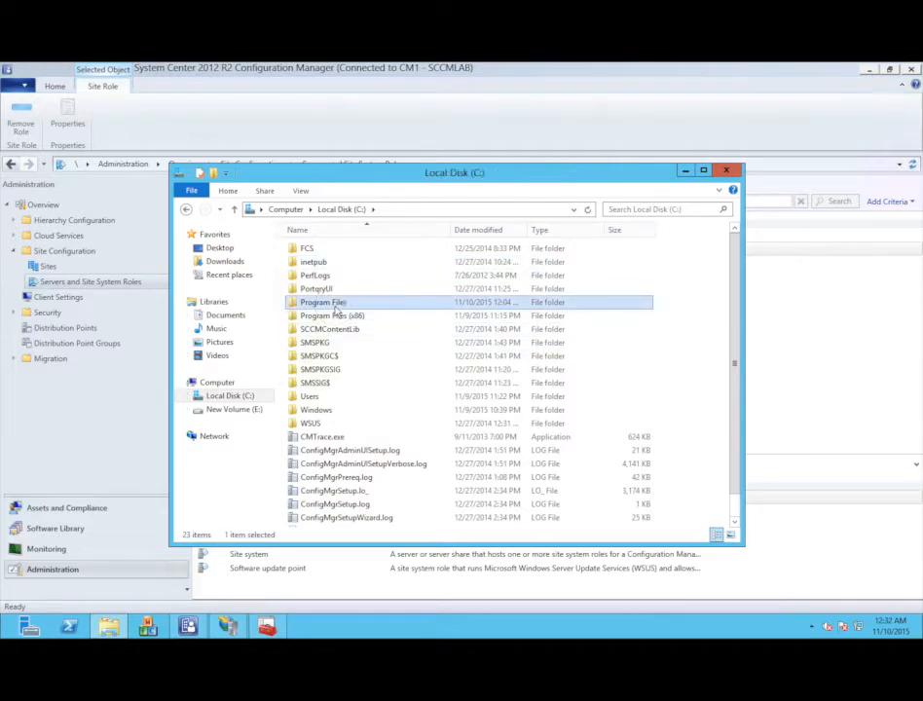
{"action": "double_click", "coordinate": [336, 303]}
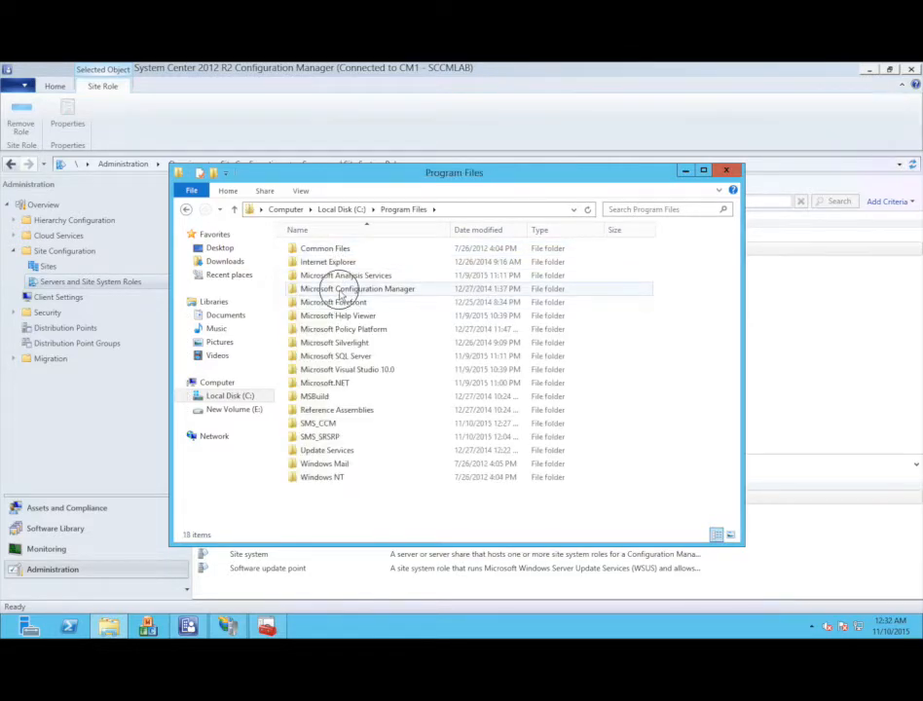
{"action": "double_click", "coordinate": [341, 289]}
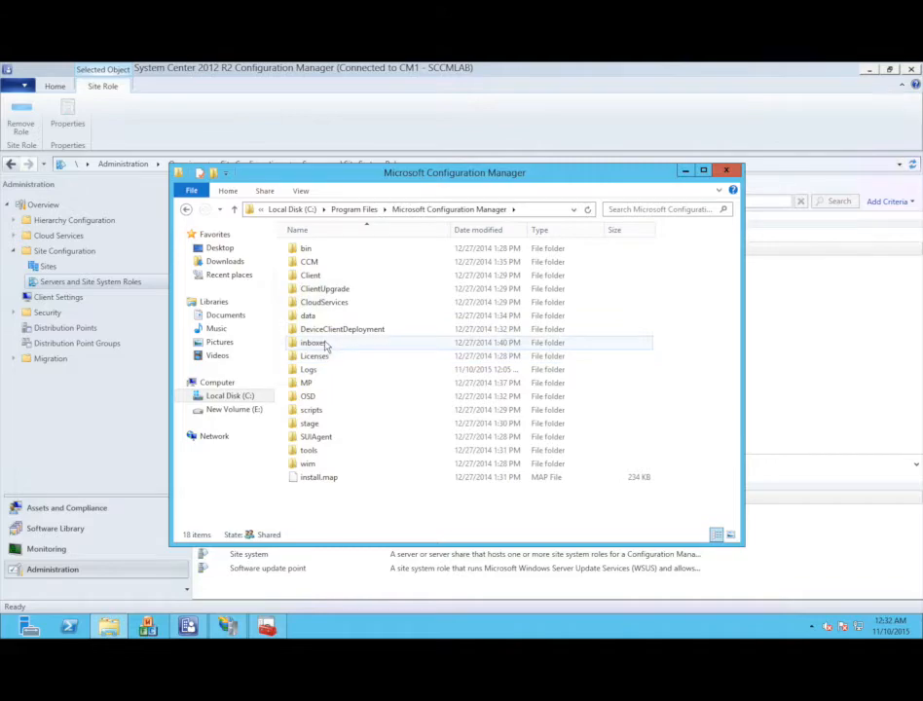
{"action": "double_click", "coordinate": [320, 371]}
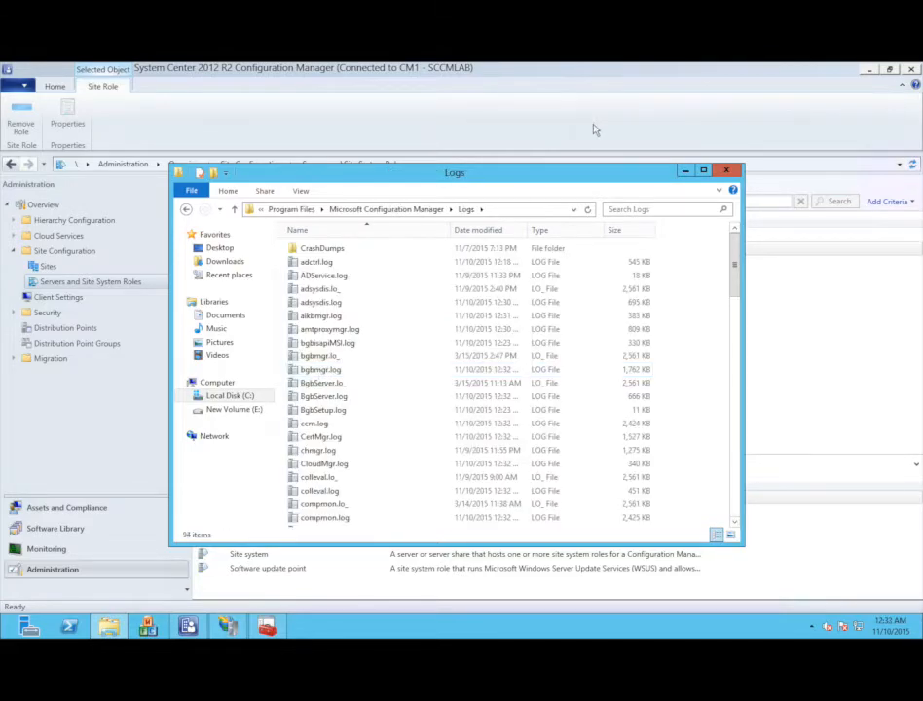
- Scroll the log file list down to srsrpsetup.log
{"action": "left_click", "coordinate": [389, 369]}
{"action": "scroll", "coordinate": [390, 368], "scroll_direction": "down", "scroll_amount": 4}
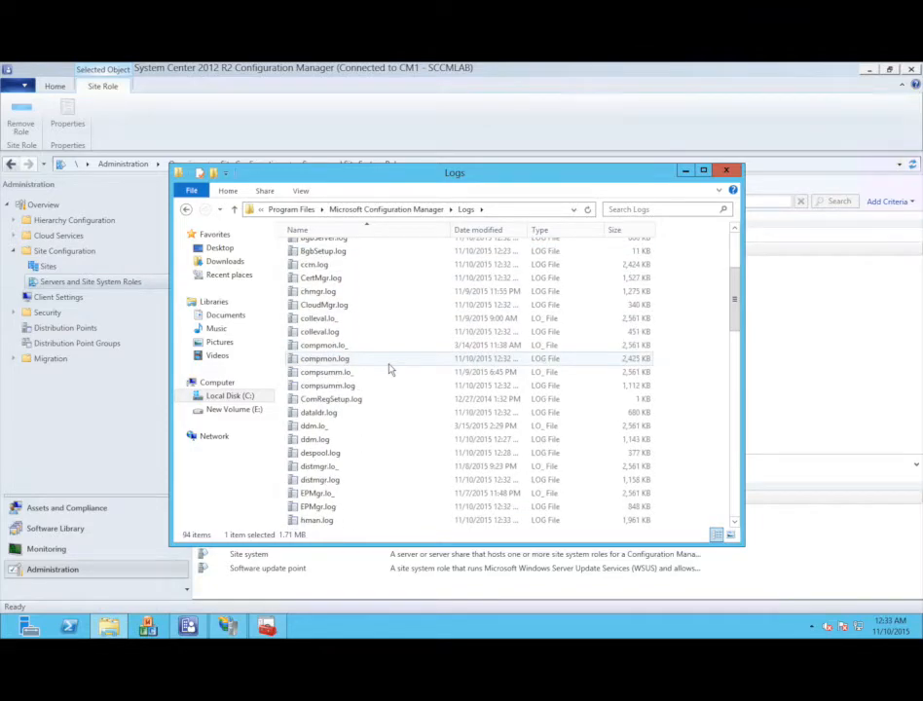
{"action": "scroll", "coordinate": [389, 368], "scroll_direction": "down", "scroll_amount": 7}
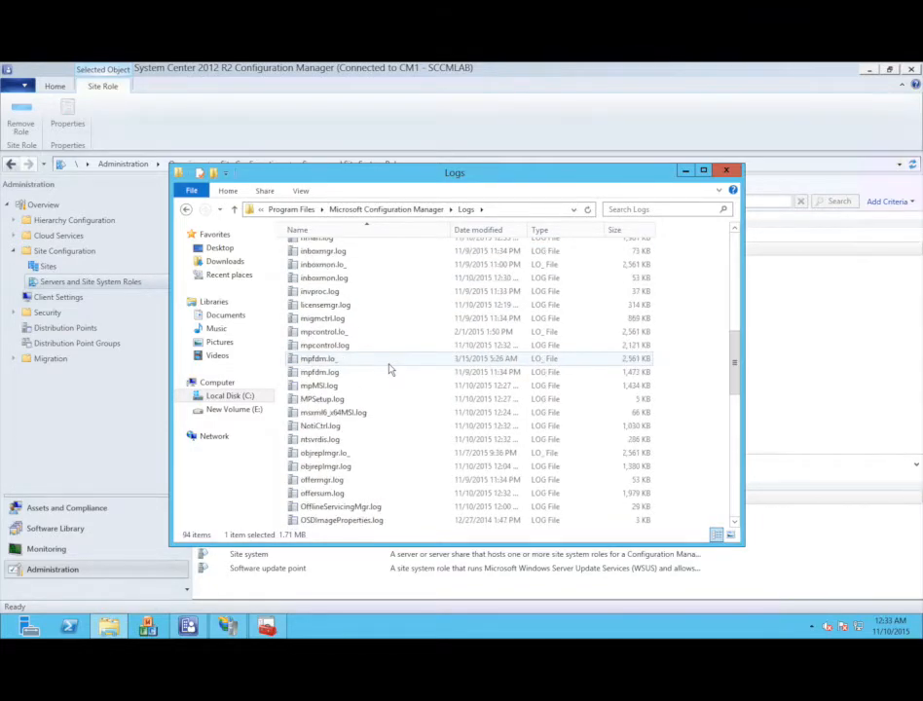
{"action": "scroll", "coordinate": [389, 369], "scroll_direction": "down", "scroll_amount": 2}
{"action": "scroll", "coordinate": [390, 369], "scroll_direction": "down", "scroll_amount": 3}
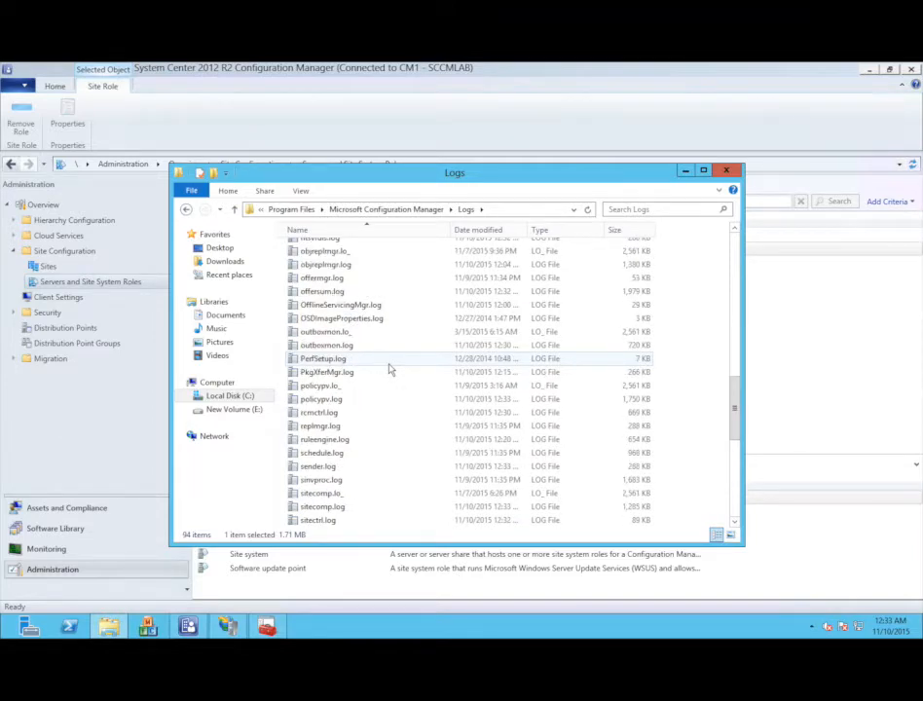
{"action": "scroll", "coordinate": [378, 392], "scroll_direction": "down", "scroll_amount": 2}
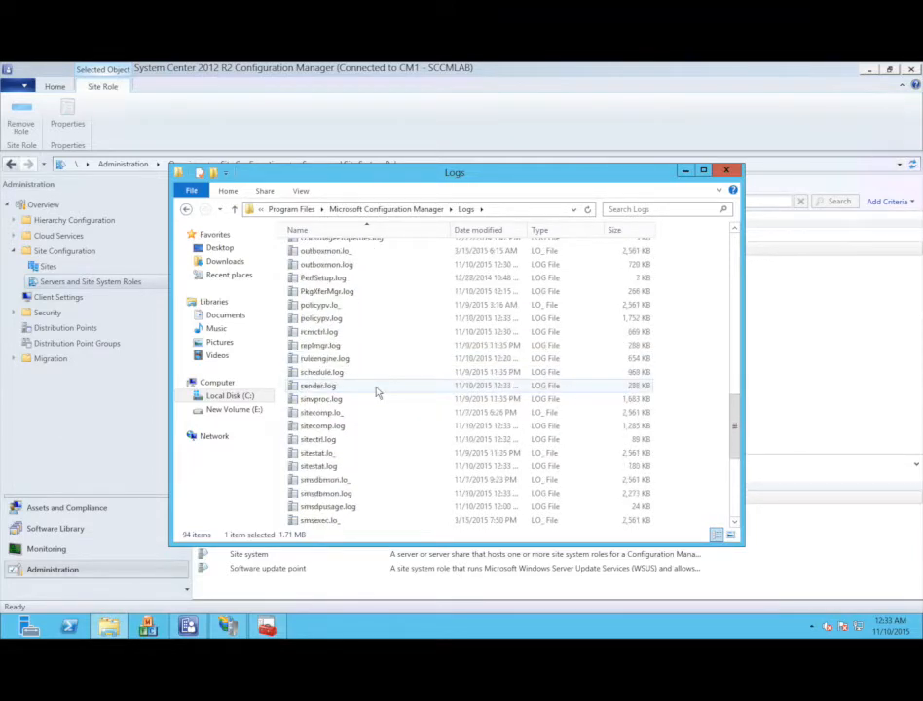
{"action": "scroll", "coordinate": [377, 392], "scroll_direction": "down", "scroll_amount": 2}
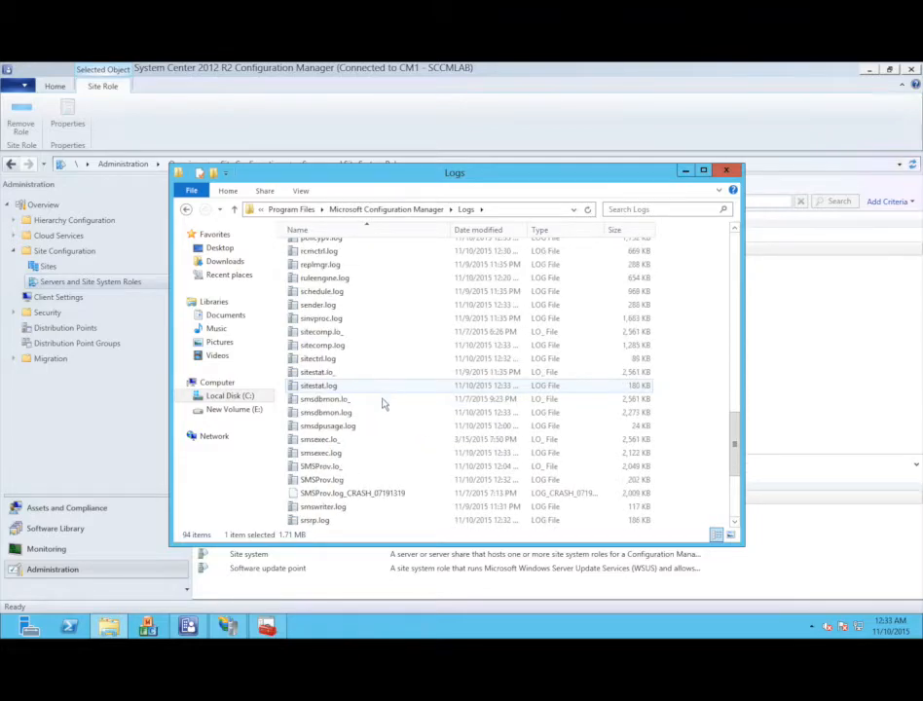
{"action": "scroll", "coordinate": [397, 477], "scroll_direction": "down", "scroll_amount": 2}
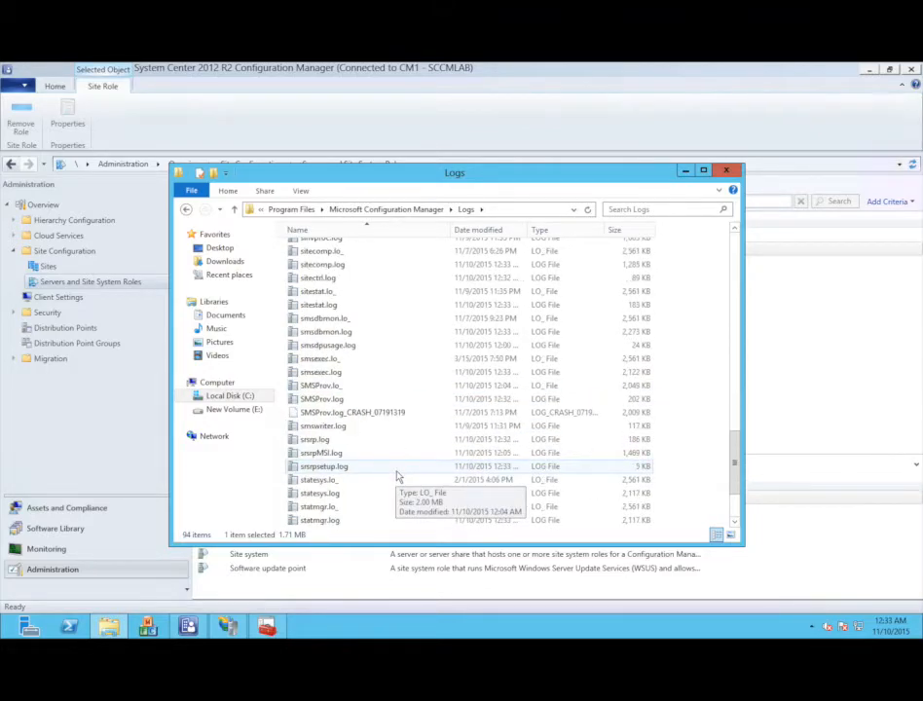
- Open srsrpsetup.log in CMTrace, maximized, to read the successful SMSSRSRP deinstallation lines
{"action": "double_click", "coordinate": [364, 466]}
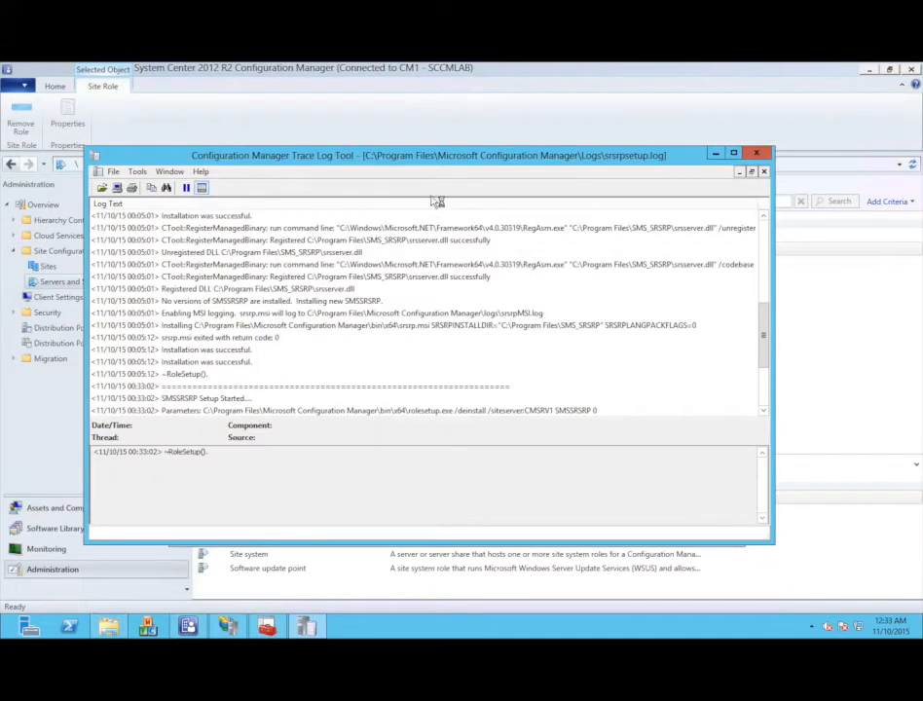
{"action": "double_click", "coordinate": [424, 156]}
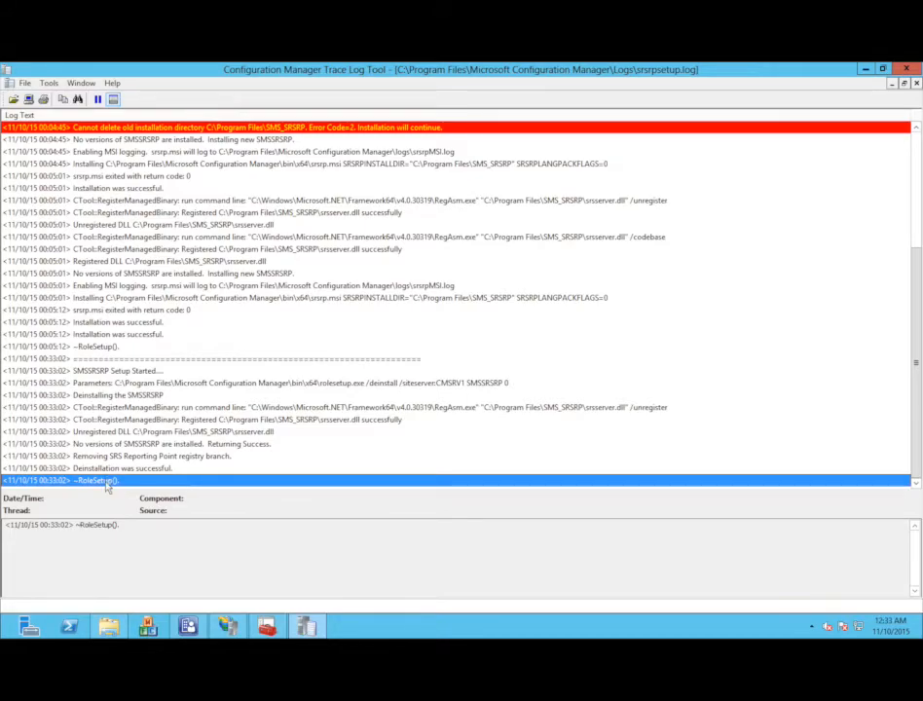
{"action": "left_click", "coordinate": [187, 628]}
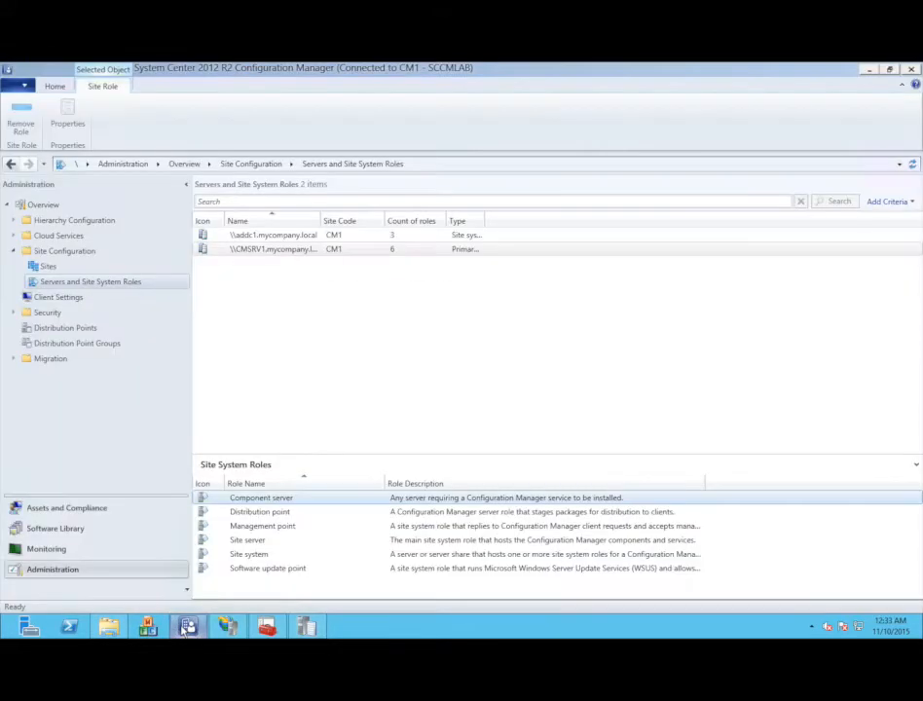
- Filter Site System Roles by Reporting services point, see no items, then go back to CMSRV1's actions
{"action": "left_click", "coordinate": [241, 252]}
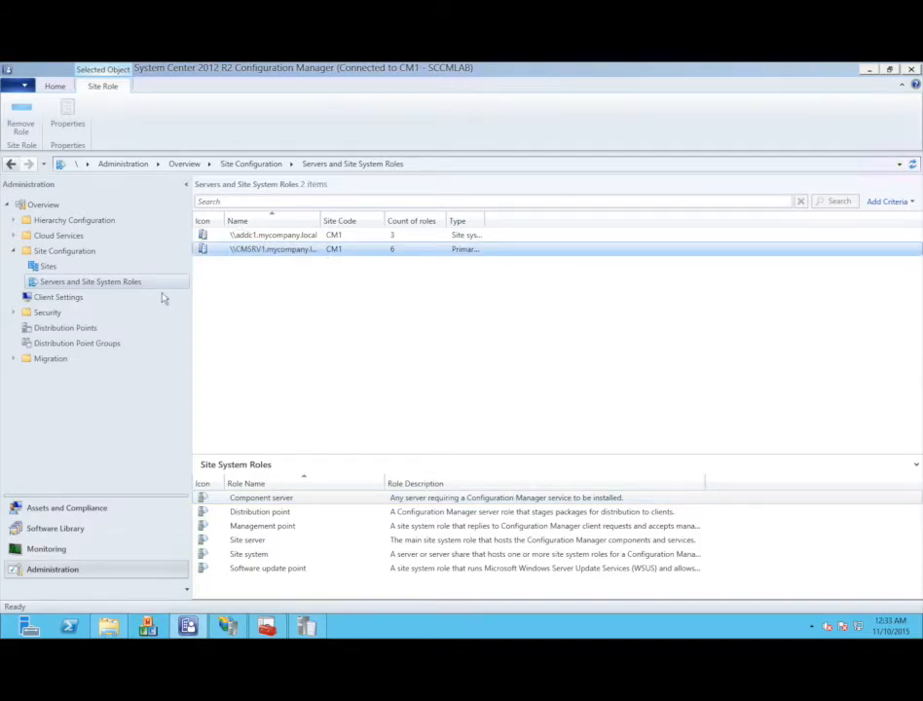
{"action": "right_click", "coordinate": [128, 284]}
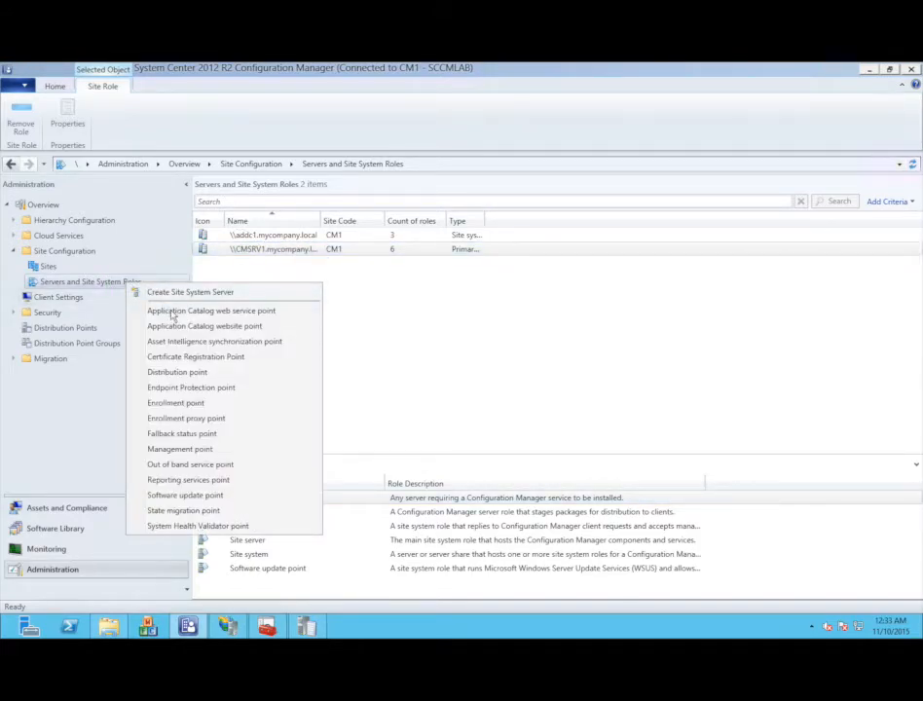
{"action": "left_click", "coordinate": [185, 478]}
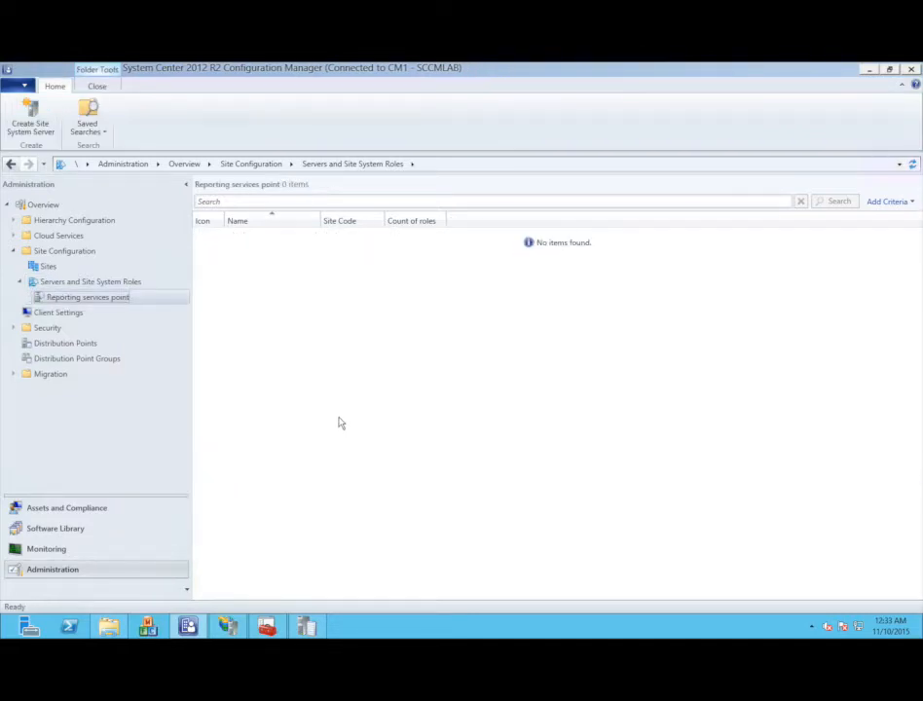
{"action": "left_click", "coordinate": [88, 281]}
{"action": "left_click", "coordinate": [242, 250]}
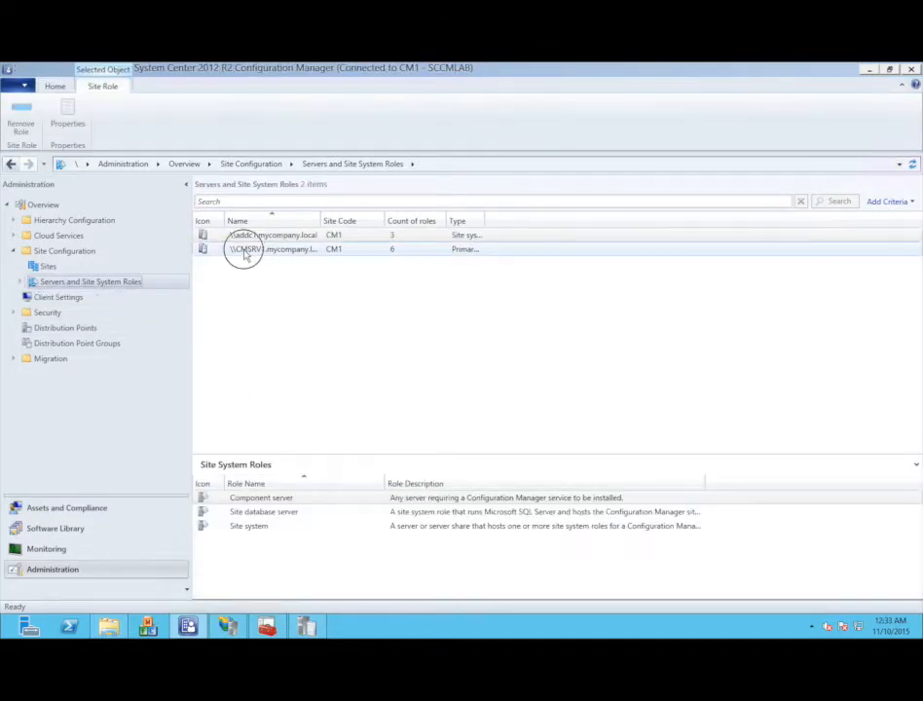
{"action": "right_click", "coordinate": [245, 251]}
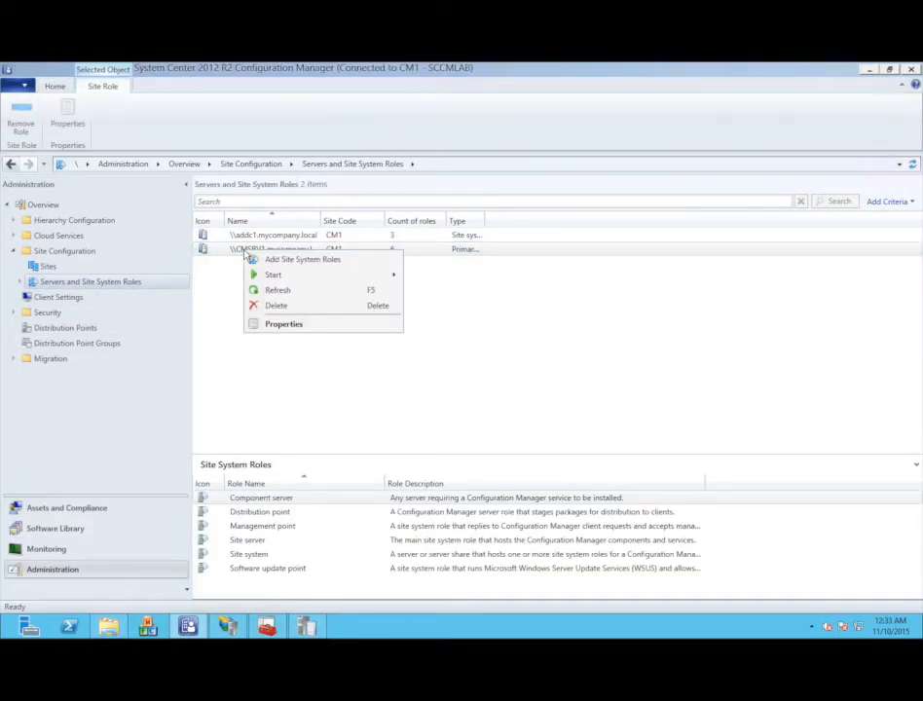
- Choose Reporting services point in CMSRV1's Add Site System Roles wizard, try Verify (it errors), and step back
{"action": "left_click", "coordinate": [285, 262]}
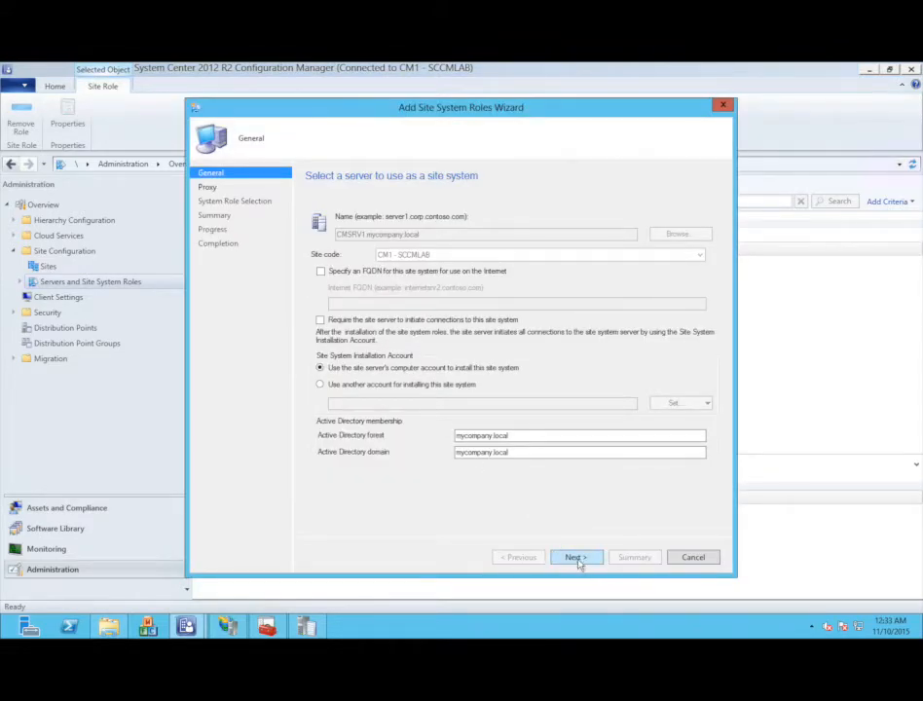
{"action": "left_click", "coordinate": [576, 558]}
{"action": "left_click", "coordinate": [578, 559]}
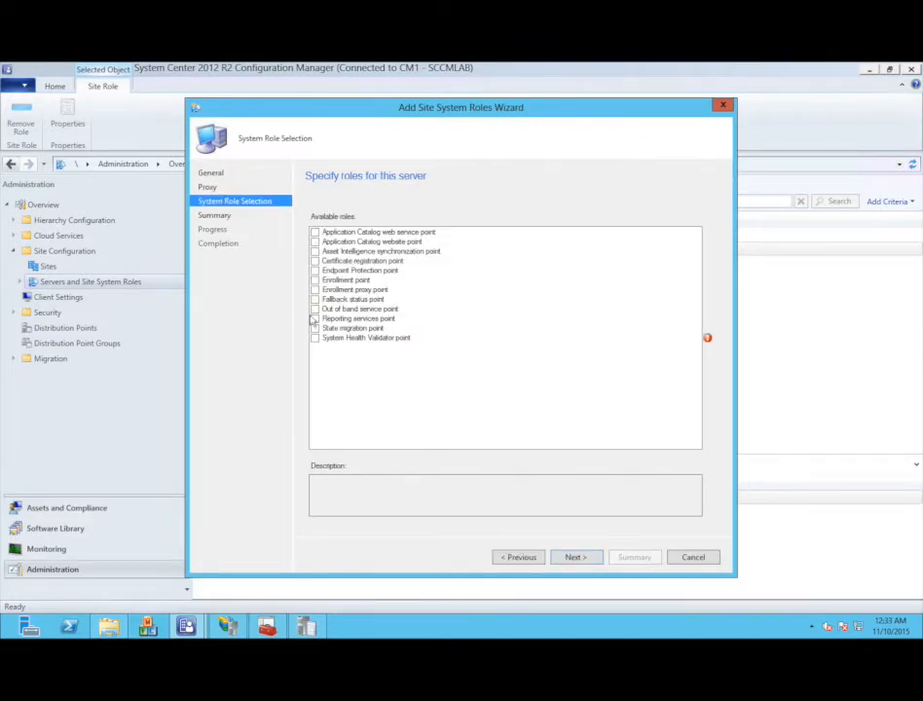
{"action": "left_click", "coordinate": [314, 318]}
{"action": "left_click", "coordinate": [573, 557]}
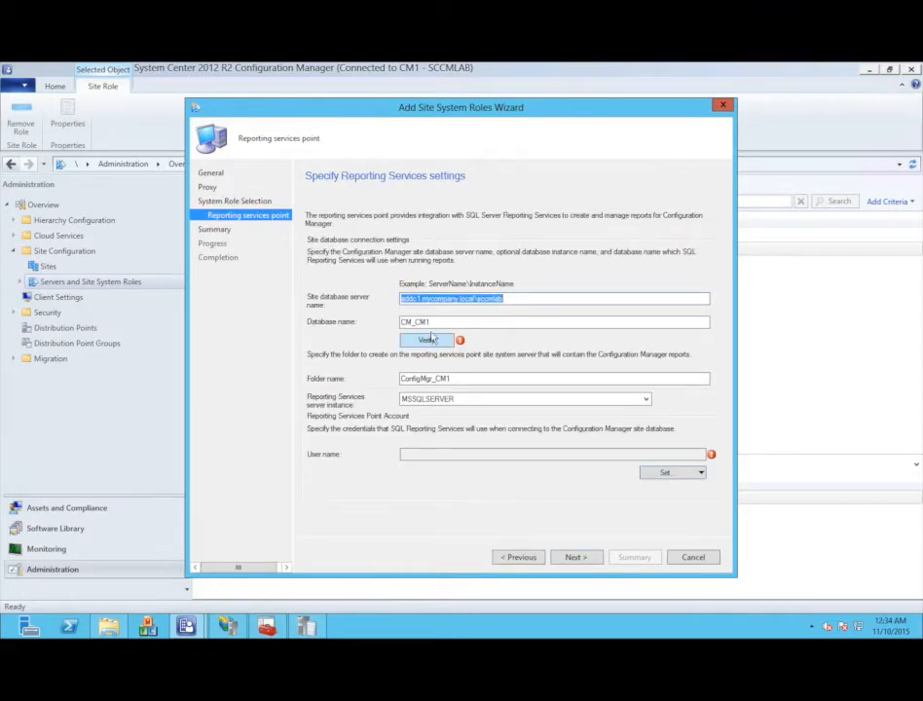
{"action": "left_click", "coordinate": [426, 341]}
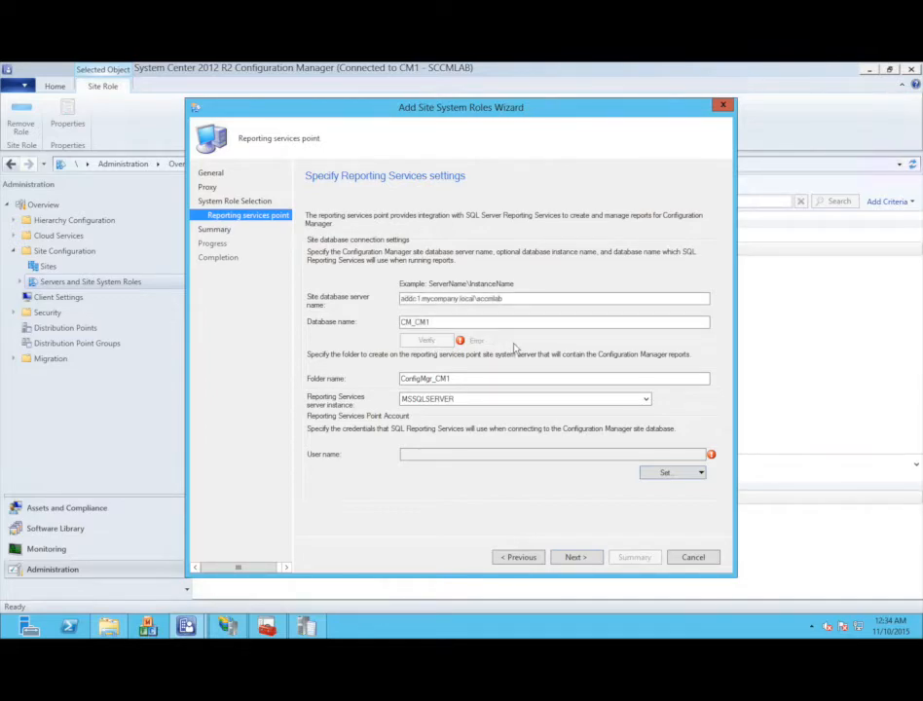
{"action": "left_click", "coordinate": [520, 561]}
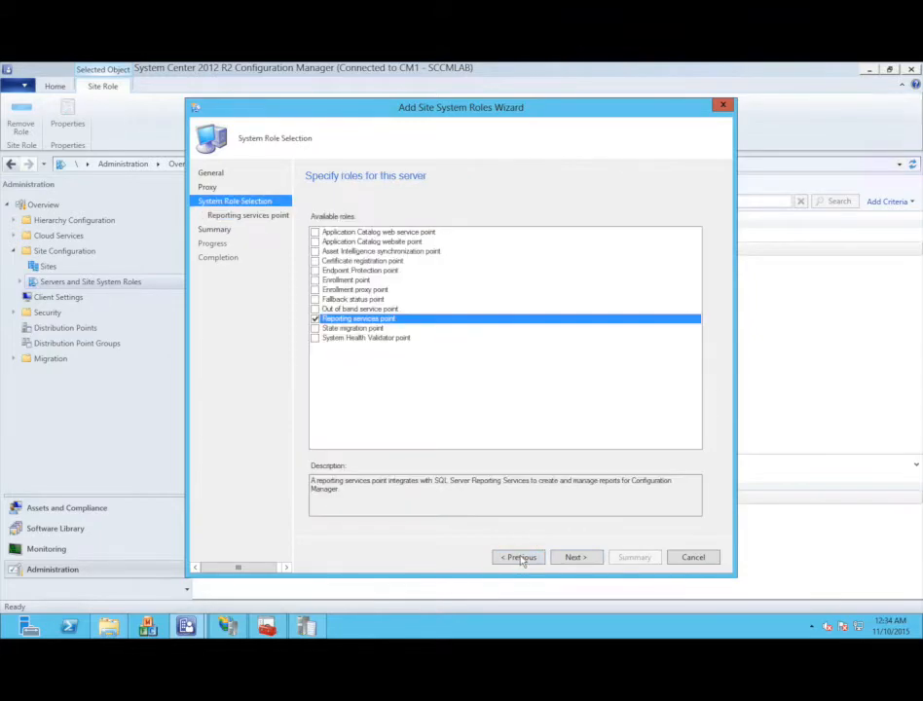
- Remove the instance name from the Site database server field and re-verify the connection
{"action": "left_click", "coordinate": [570, 557]}
{"action": "left_click", "coordinate": [514, 299]}
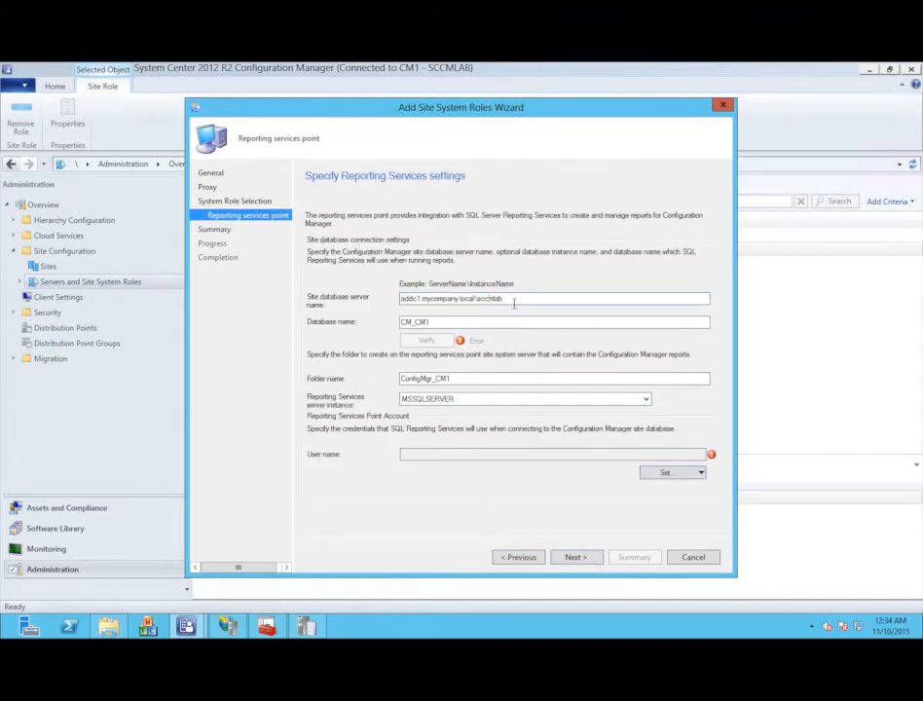
{"action": "key", "text": "BackSpace"}
{"action": "key", "text": "BackSpace"}
{"action": "key", "text": "BackSpace"}
{"action": "key", "text": "BackSpace"}
{"action": "key", "text": "BackSpace"}
{"action": "key", "text": "BackSpace"}
{"action": "key", "text": "BackSpace"}
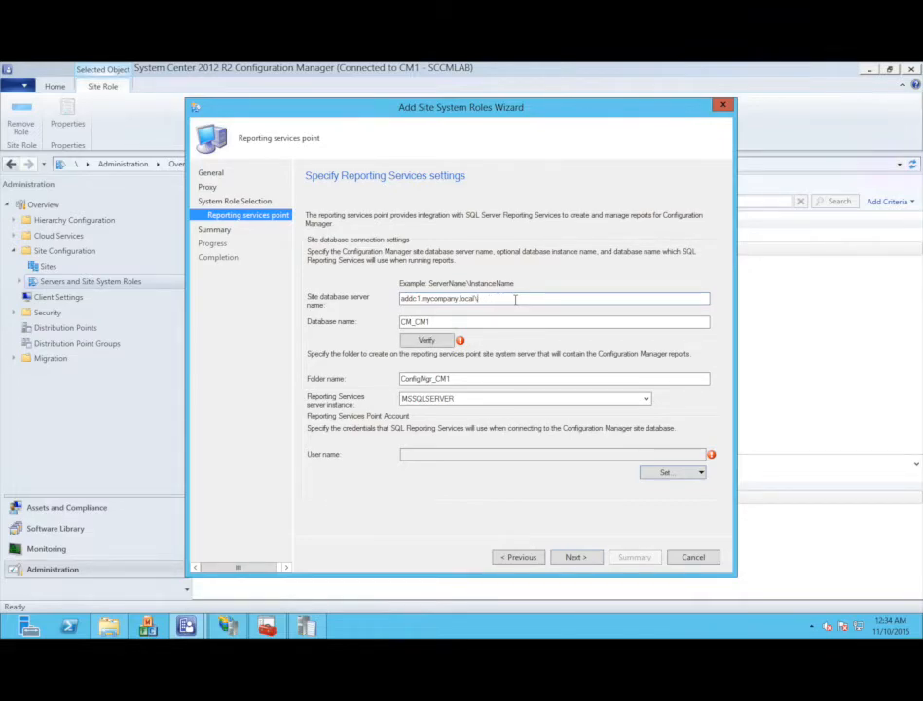
{"action": "left_click", "coordinate": [435, 343]}
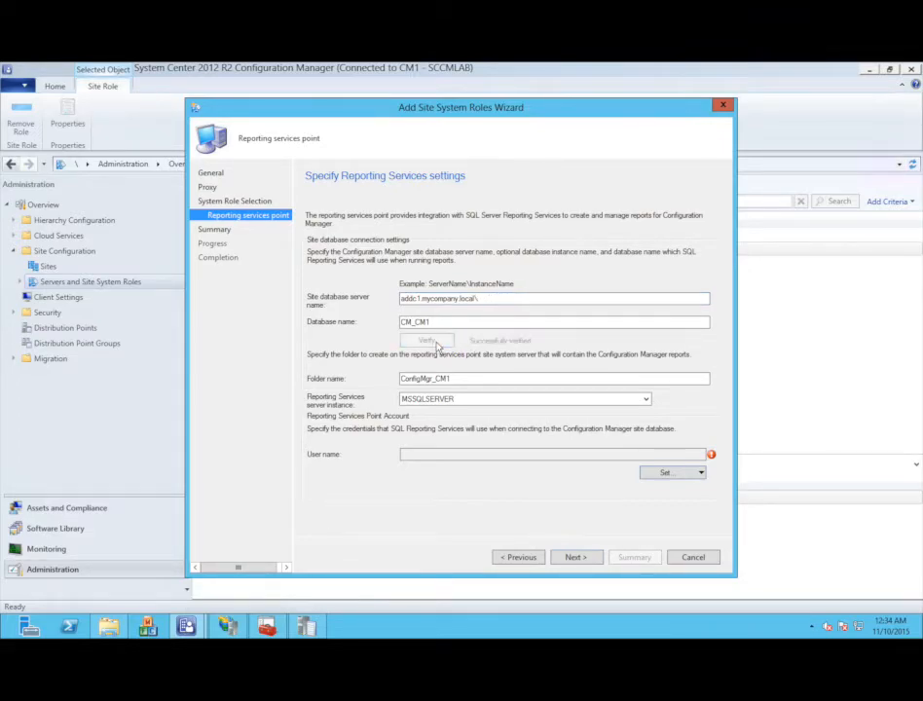
- Set the reporting account to the existing SQL service account and complete the wizard
{"action": "left_click", "coordinate": [659, 474]}
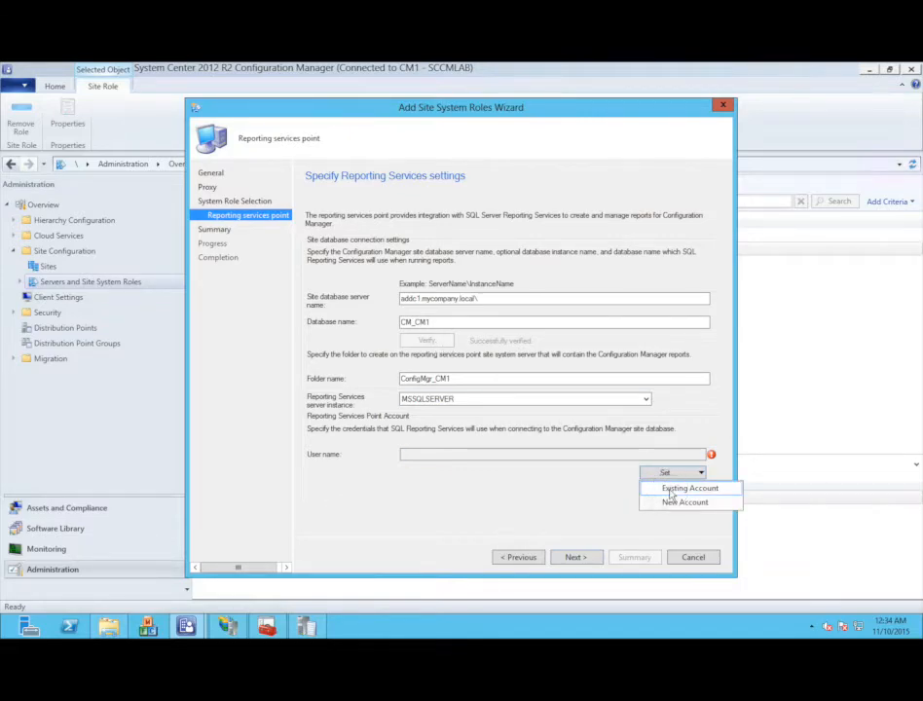
{"action": "left_click", "coordinate": [683, 487]}
{"action": "double_click", "coordinate": [323, 293]}
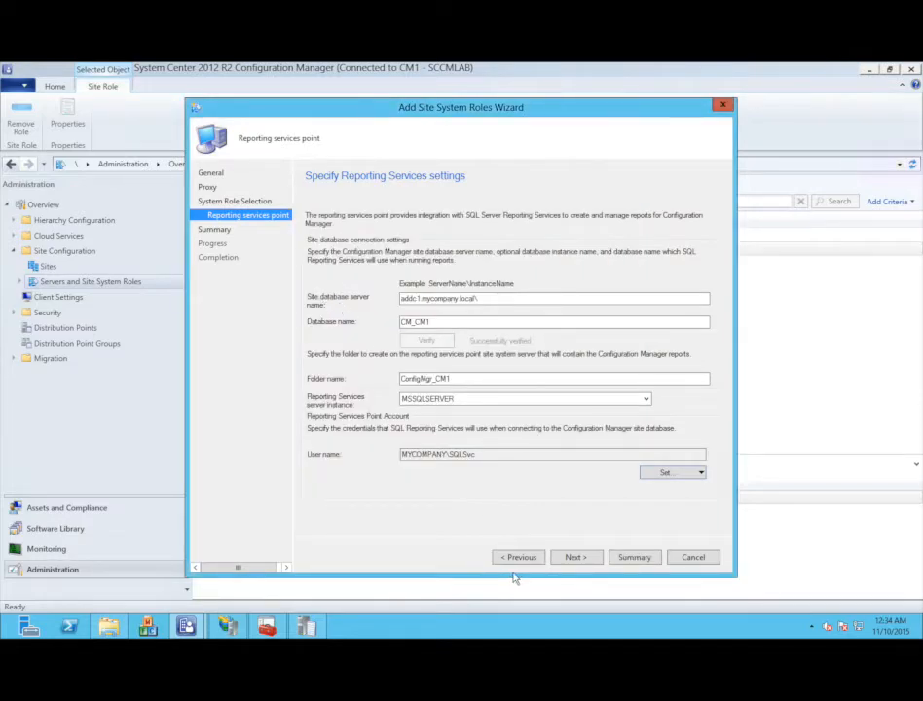
{"action": "left_click", "coordinate": [573, 556]}
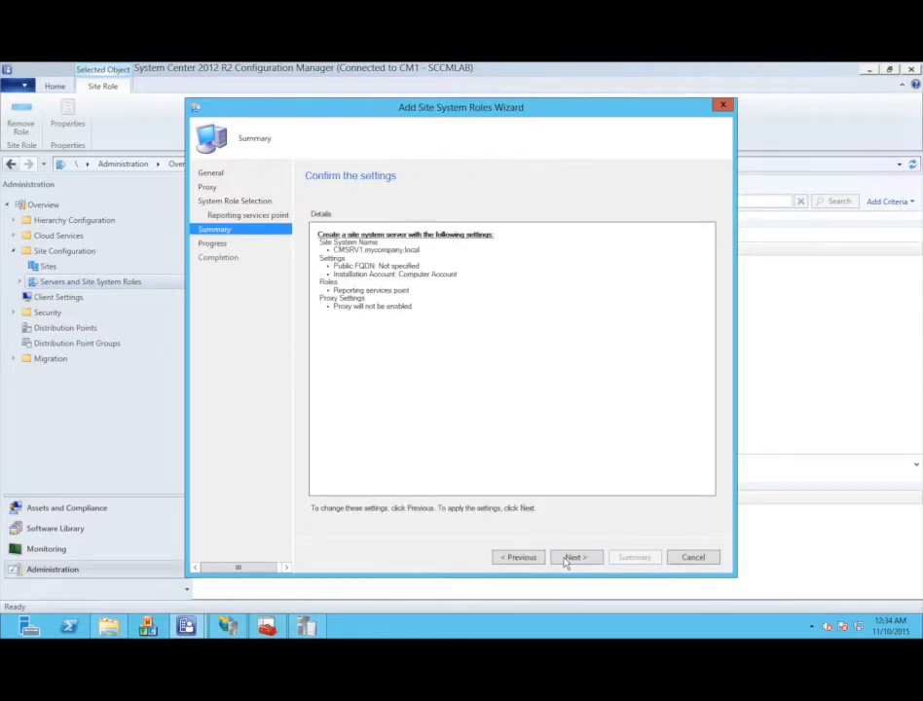
{"action": "left_click", "coordinate": [565, 559]}
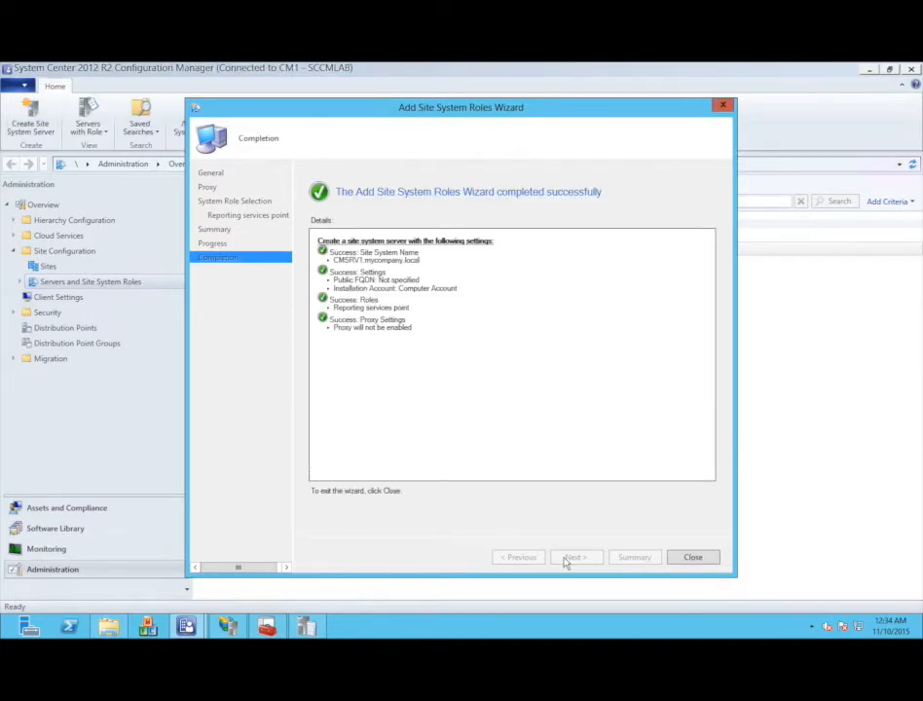
{"action": "left_click", "coordinate": [681, 557]}
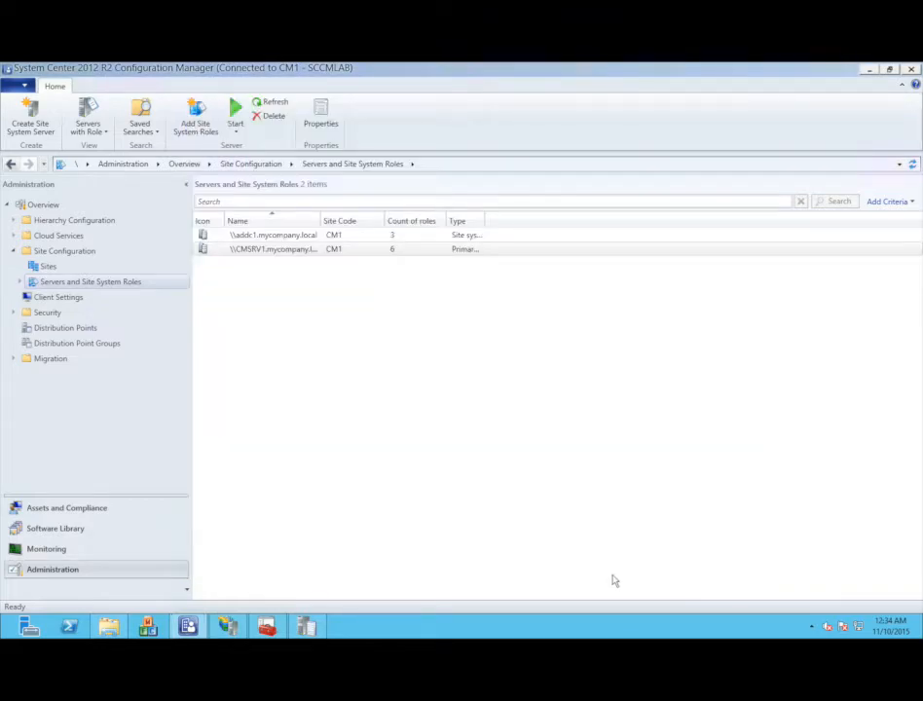
- Check the unregister entry in srsrpsetup.log and open srsrpMSI.log from the Logs folder
{"action": "left_click", "coordinate": [306, 626]}
{"action": "left_click", "coordinate": [314, 407]}
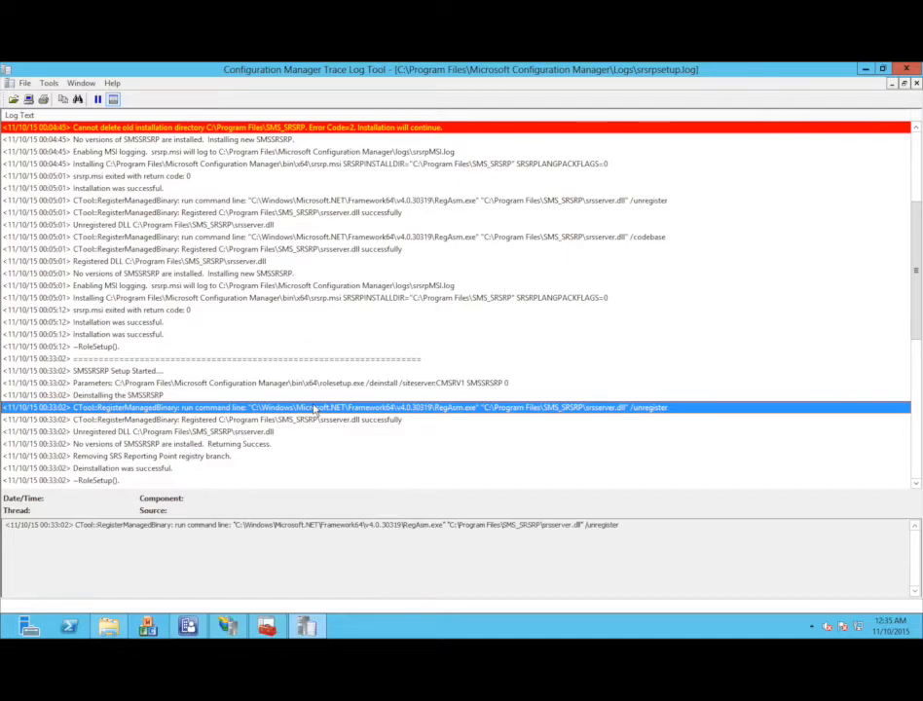
{"action": "left_click", "coordinate": [108, 626]}
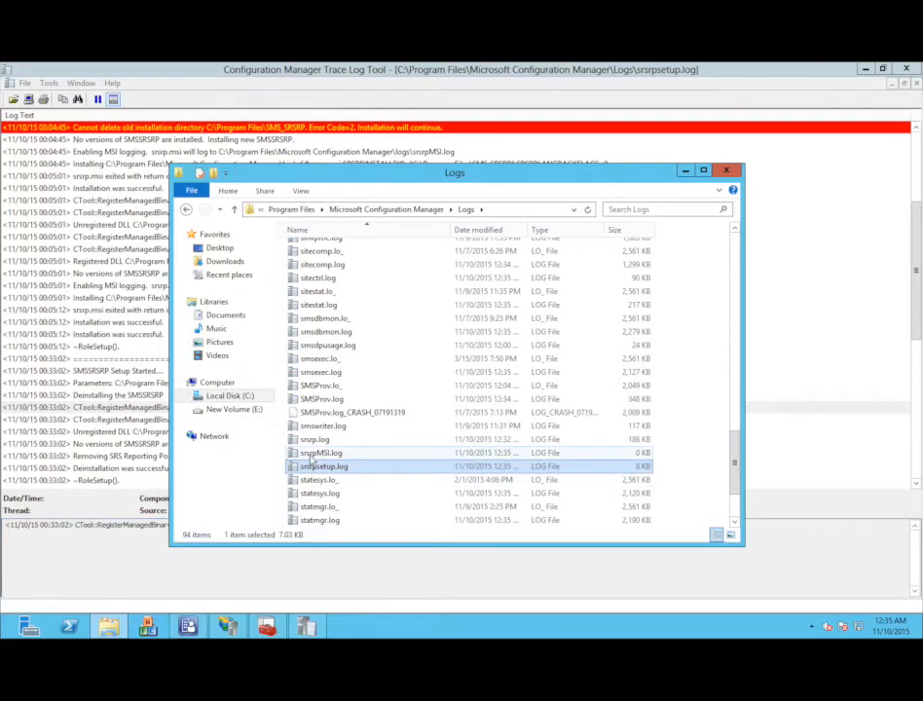
{"action": "double_click", "coordinate": [311, 454]}
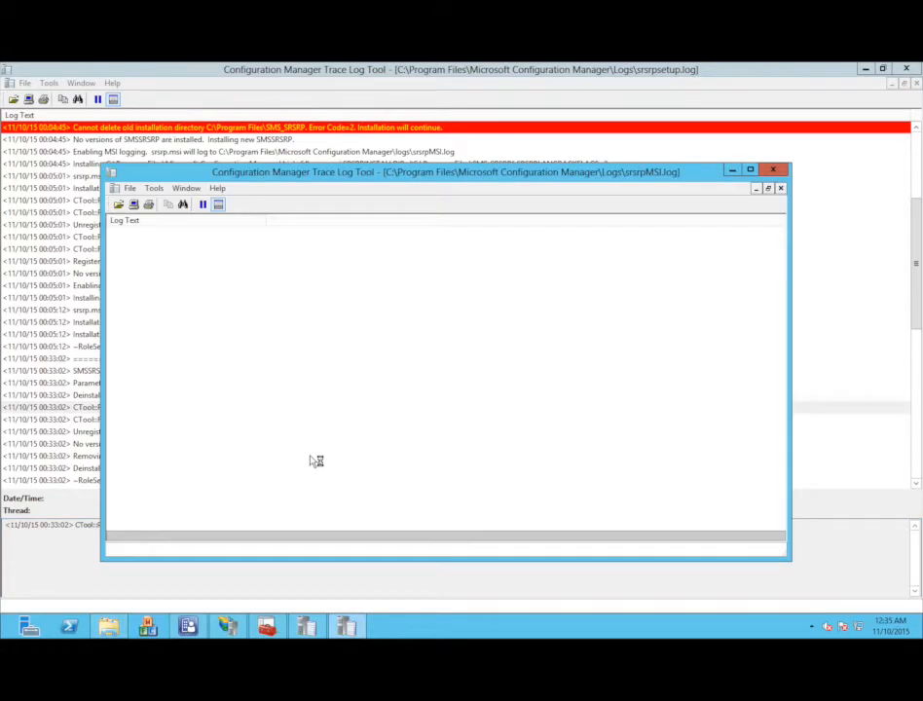
- Resize and reposition the srsrpsetup.log window and move to its latest installation entries
{"action": "left_click", "coordinate": [882, 69]}
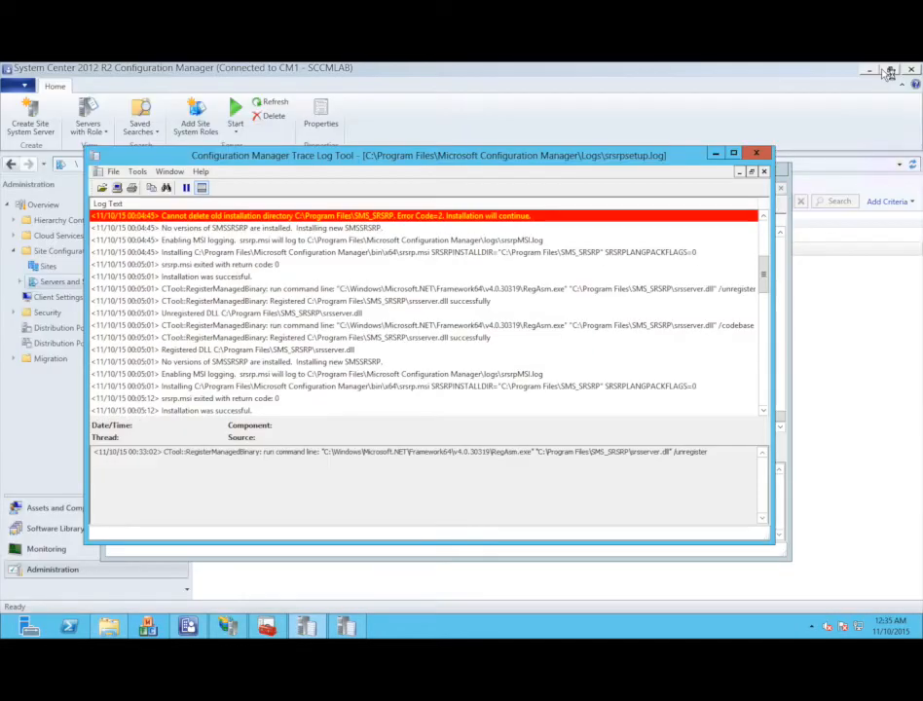
{"action": "left_click_drag", "start_coordinate": [651, 160], "coordinate": [861, 240]}
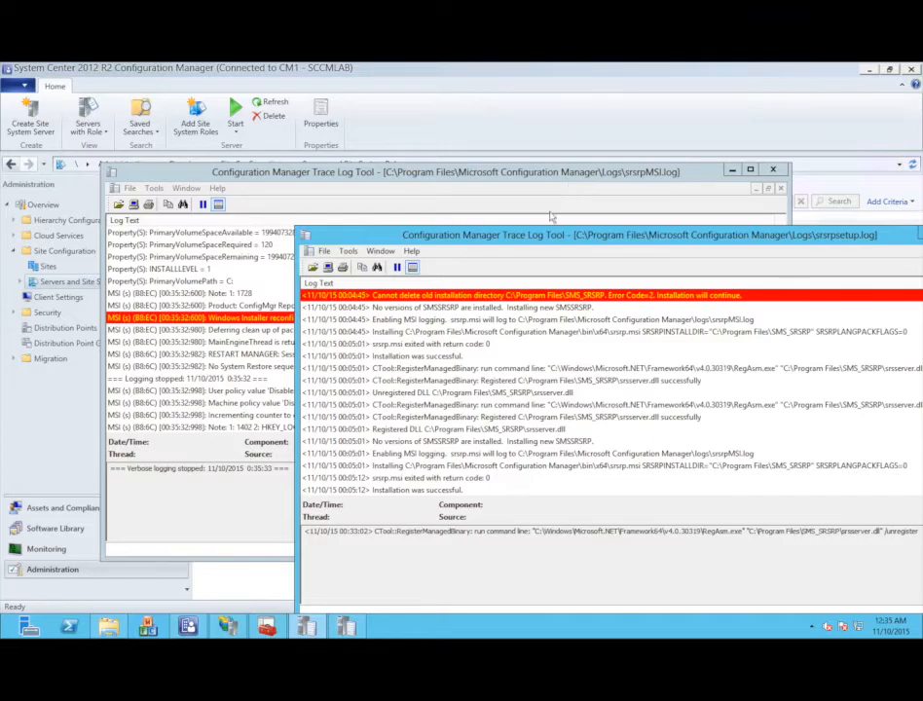
{"action": "mouse_move", "coordinate": [405, 175]}
{"action": "left_mouse_down"}
{"action": "mouse_move", "coordinate": [401, 109]}
{"action": "mouse_move", "coordinate": [268, 93]}
{"action": "left_mouse_up"}
{"action": "left_click", "coordinate": [321, 269]}
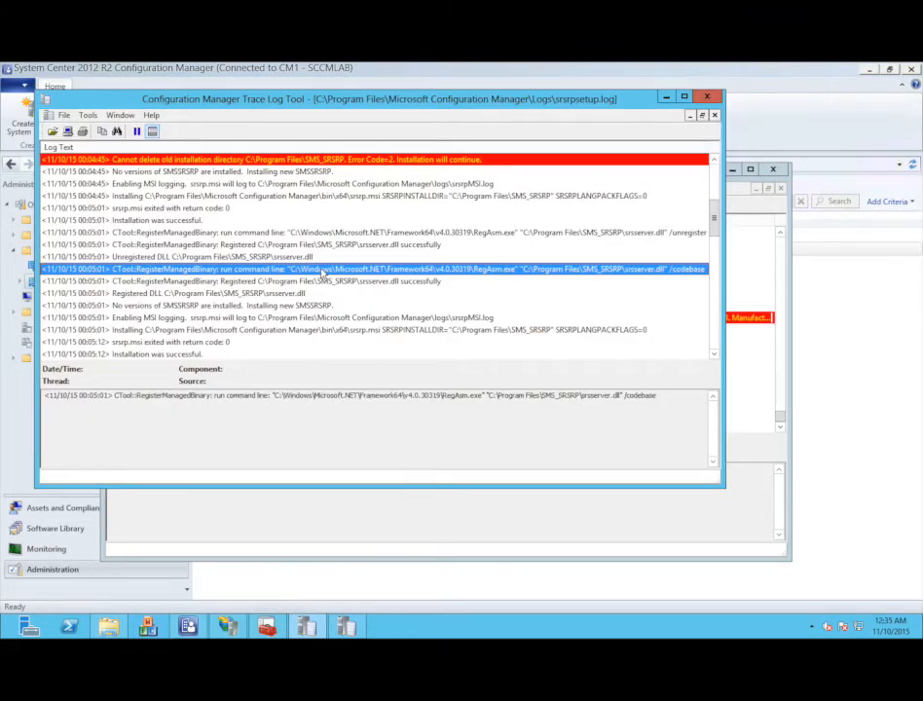
{"action": "key", "text": "Down"}
{"action": "key", "text": "Down"}
{"action": "key", "text": "Down"}
{"action": "key", "text": "Down"}
{"action": "key", "text": "Down"}
{"action": "key", "text": "Down"}
{"action": "key", "text": "Down"}
{"action": "key", "text": "Down"}
{"action": "key", "text": "Down"}
{"action": "key", "text": "Down"}
{"action": "key", "text": "Down"}
{"action": "key", "text": "Down"}
{"action": "key", "text": "Down"}
{"action": "key", "text": "Down"}
{"action": "key", "text": "Down"}
{"action": "key", "text": "Down"}
{"action": "key", "text": "Down"}
{"action": "key", "text": "Down"}
{"action": "key", "text": "Down"}
{"action": "key", "text": "Down"}
{"action": "key", "text": "Down"}
{"action": "key", "text": "Down"}
{"action": "key", "text": "Down"}
{"action": "key", "text": "Down"}
{"action": "key", "text": "Down"}
{"action": "key", "text": "Down"}
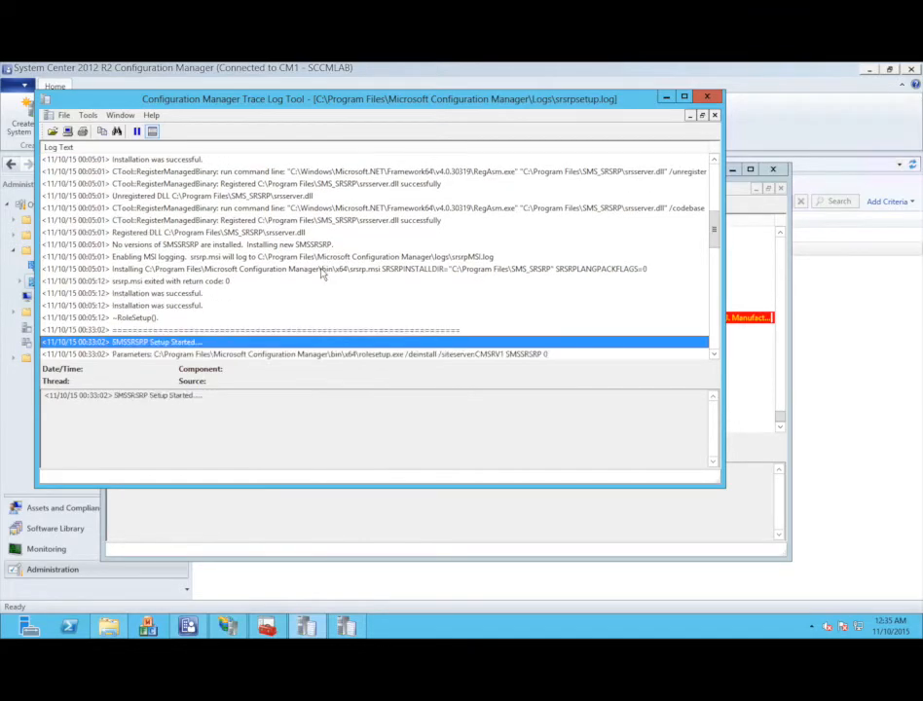
{"action": "key", "text": "Down"}
{"action": "key", "text": "Down"}
{"action": "key", "text": "Down"}
{"action": "key", "text": "Down"}
{"action": "key", "text": "Down"}
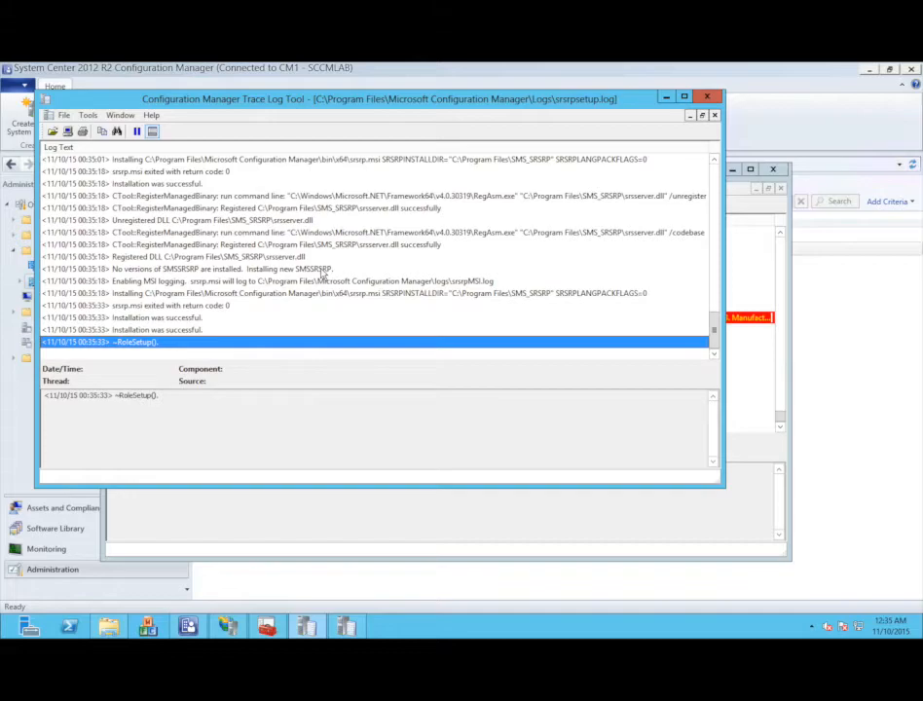
- Review the clean-up and final entries of srsrpMSI.log, then close both log windows
{"action": "left_click", "coordinate": [744, 270]}
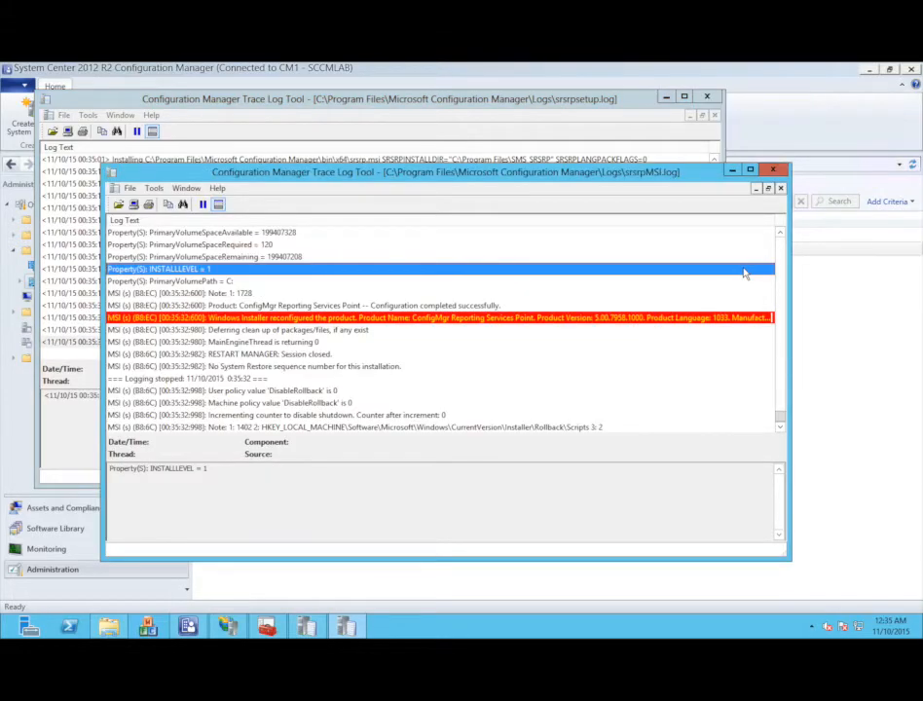
{"action": "left_click", "coordinate": [645, 331]}
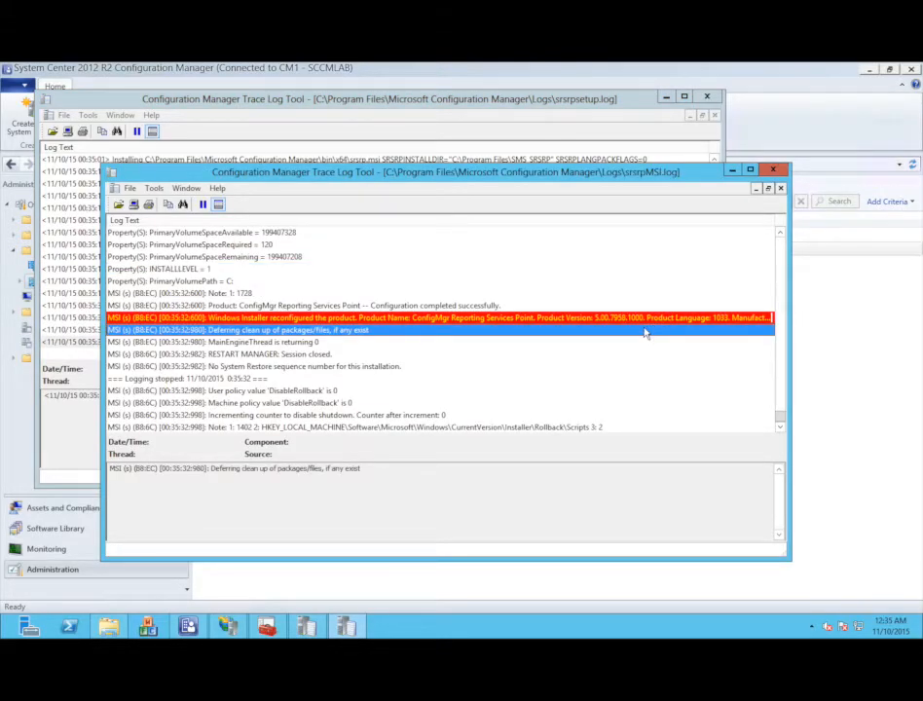
{"action": "key", "text": "Down"}
{"action": "key", "text": "Down"}
{"action": "key", "text": "Down"}
{"action": "key", "text": "Down"}
{"action": "key", "text": "Down"}
{"action": "key", "text": "Down"}
{"action": "key", "text": "Down"}
{"action": "key", "text": "Down"}
{"action": "key", "text": "Down"}
{"action": "key", "text": "Down"}
{"action": "key", "text": "Down"}
{"action": "key", "text": "Down"}
{"action": "key", "text": "Down"}
{"action": "key", "text": "Down"}
{"action": "key", "text": "Down"}
{"action": "key", "text": "Down"}
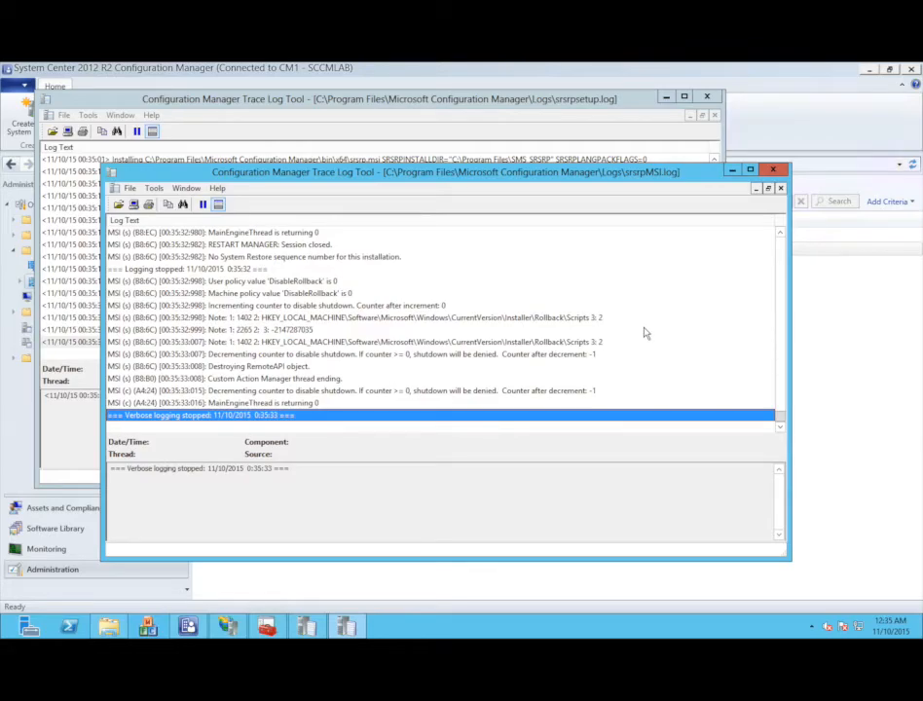
{"action": "left_click", "coordinate": [773, 170]}
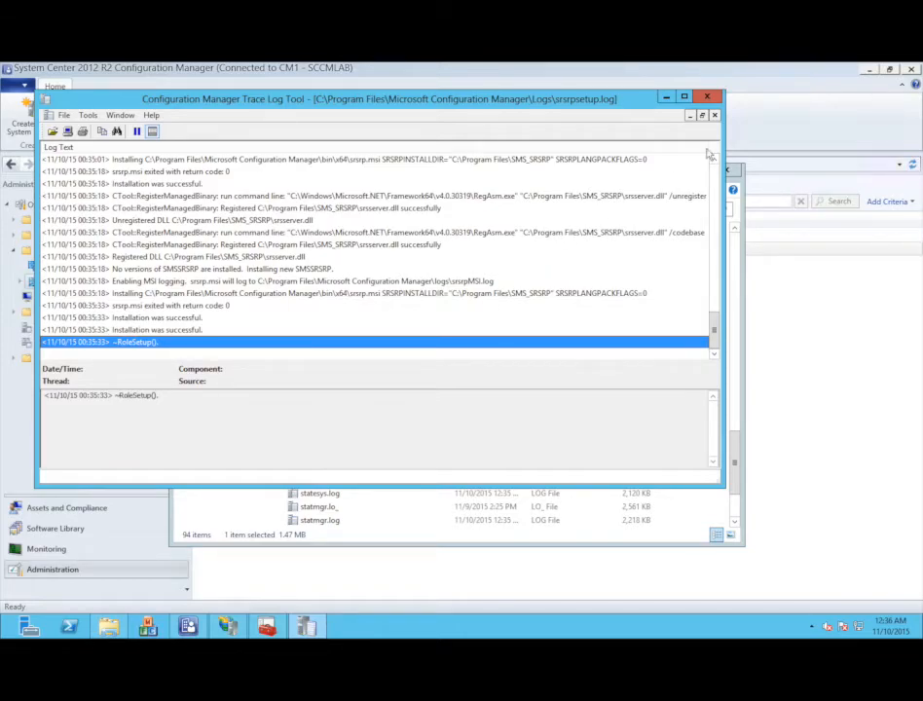
{"action": "left_click", "coordinate": [707, 96]}
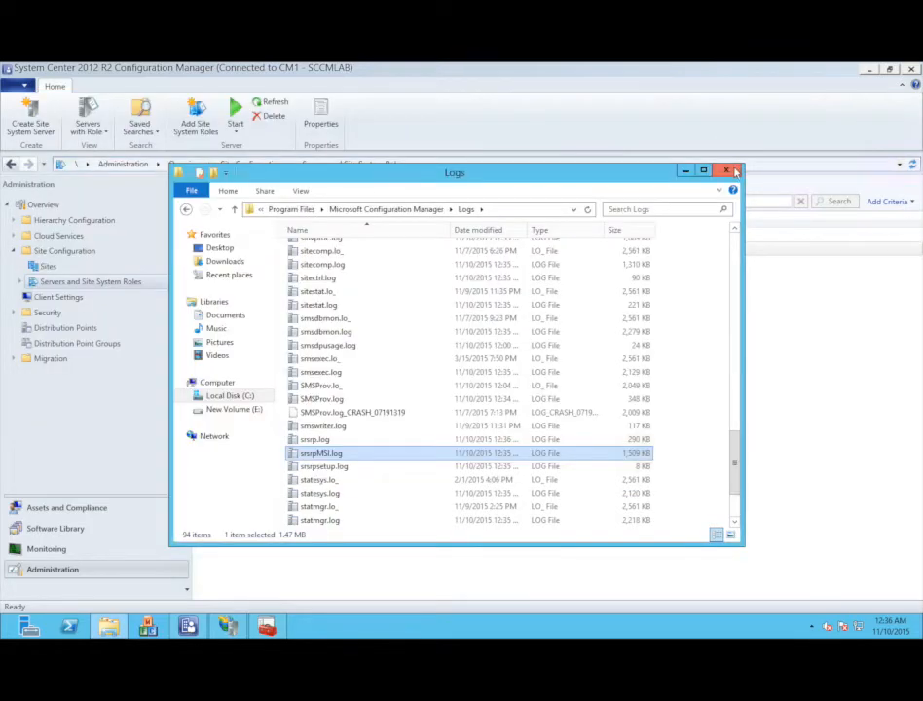
- Close the Logs folder, review CMSRV1's site system roles, then minimize the Configuration Manager console
{"action": "left_click", "coordinate": [726, 171]}
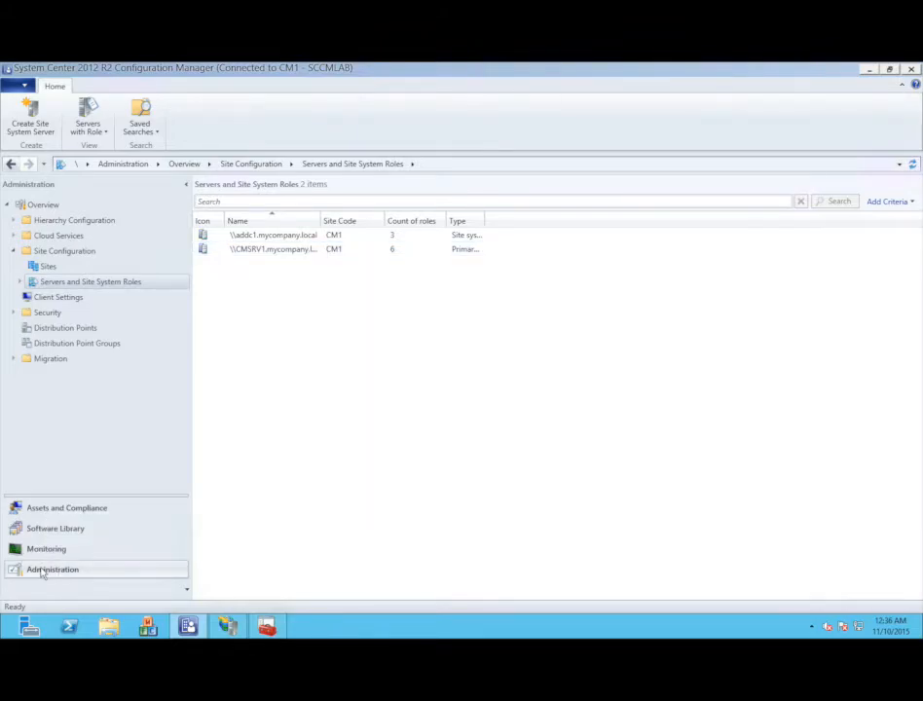
{"action": "double_click", "coordinate": [50, 281]}
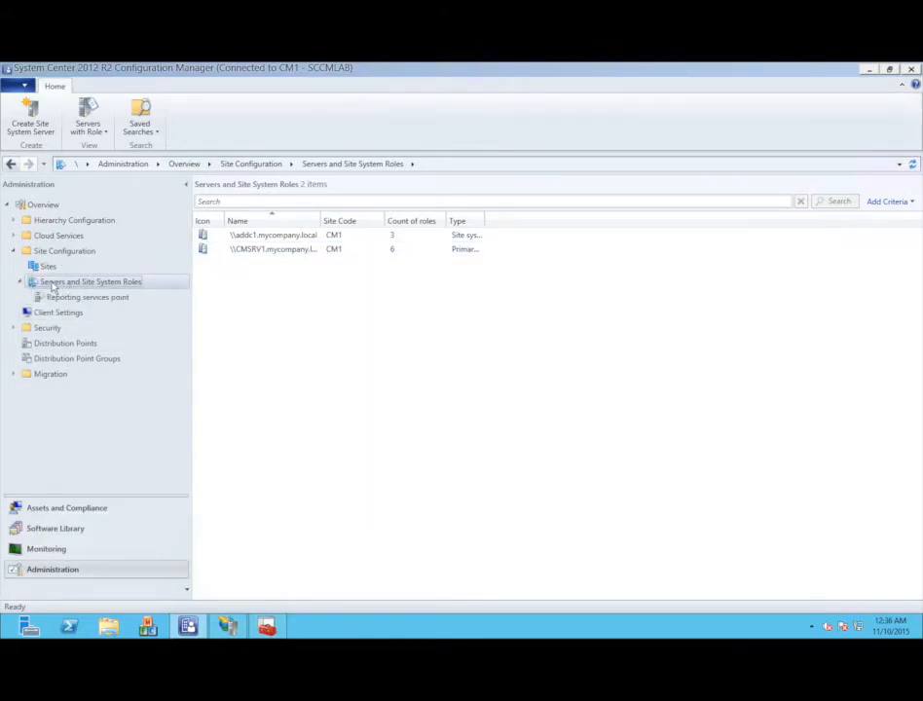
{"action": "left_click", "coordinate": [61, 298]}
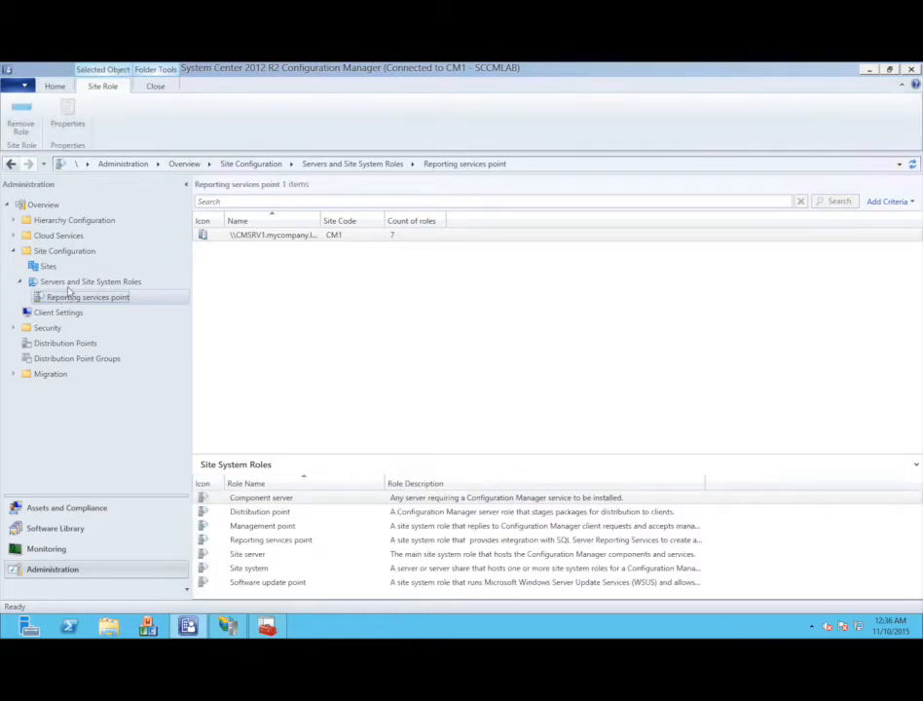
{"action": "left_click", "coordinate": [70, 282]}
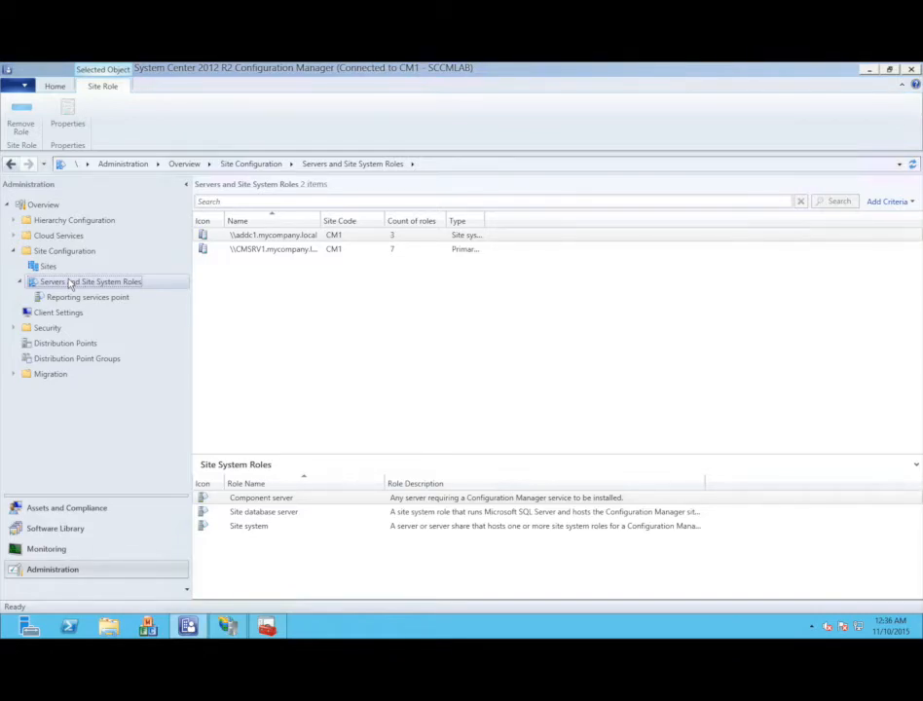
{"action": "left_click", "coordinate": [867, 70]}
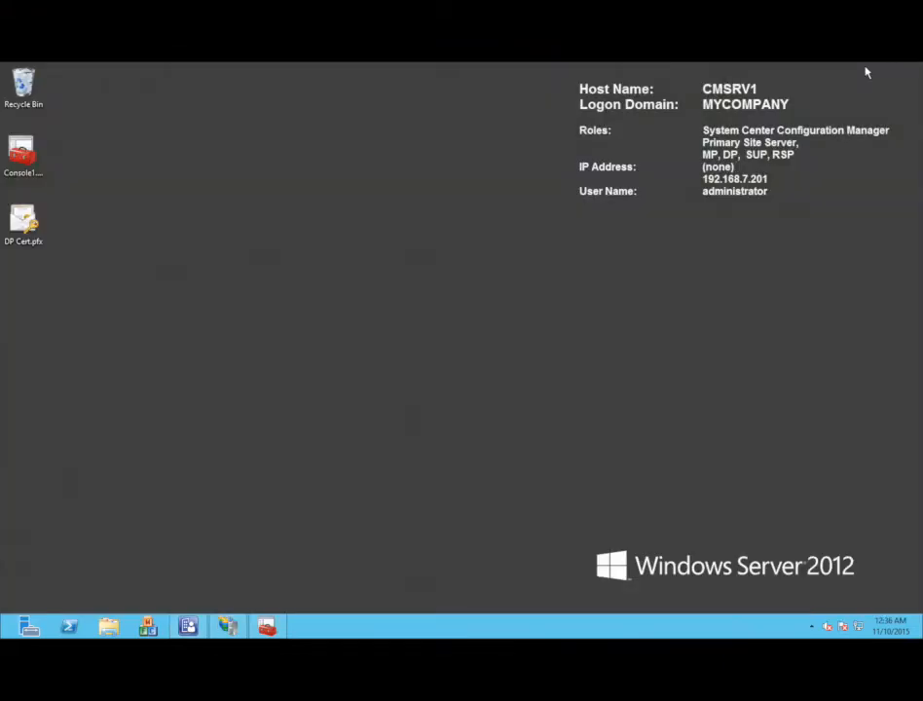
- Open the site bindings for the WSUS Administration site in IIS Manager
{"action": "left_click", "coordinate": [226, 628]}
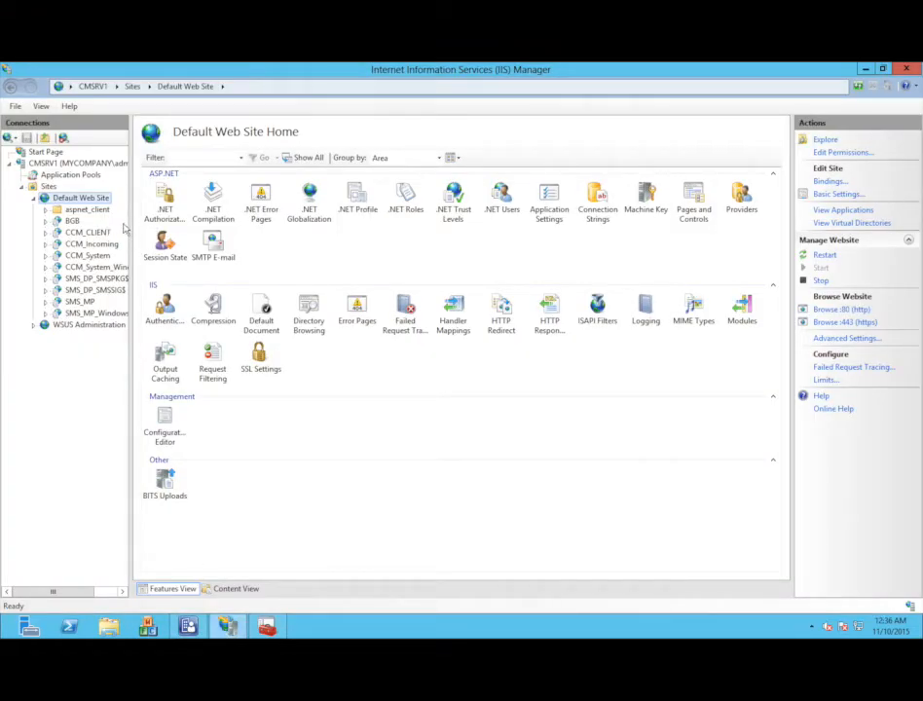
{"action": "key", "text": "ctrl"}
{"action": "left_click_drag", "start_coordinate": [131, 231], "coordinate": [273, 233]}
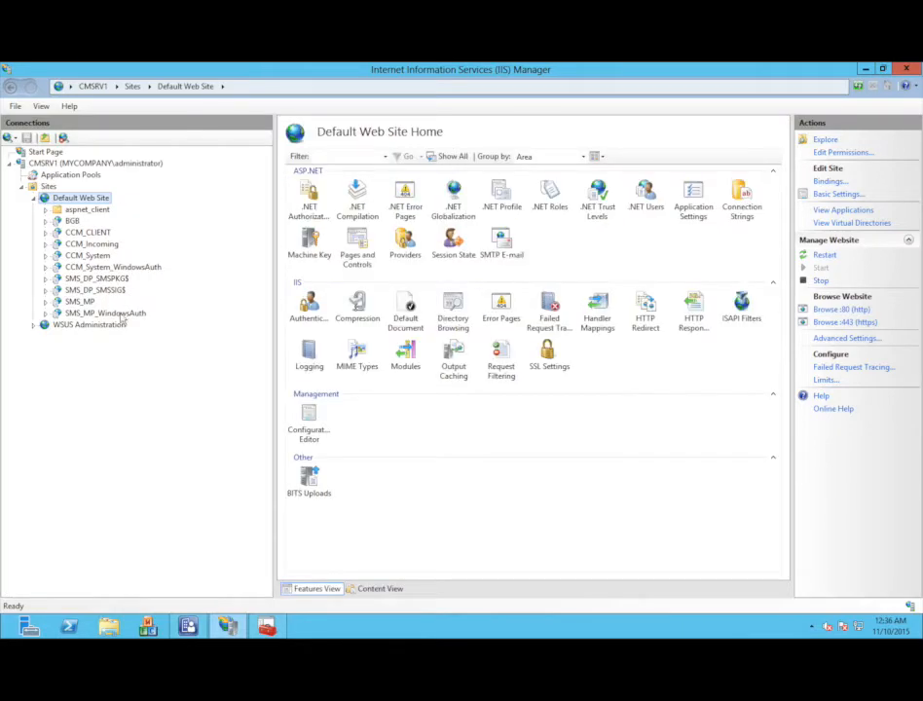
{"action": "left_click", "coordinate": [115, 326]}
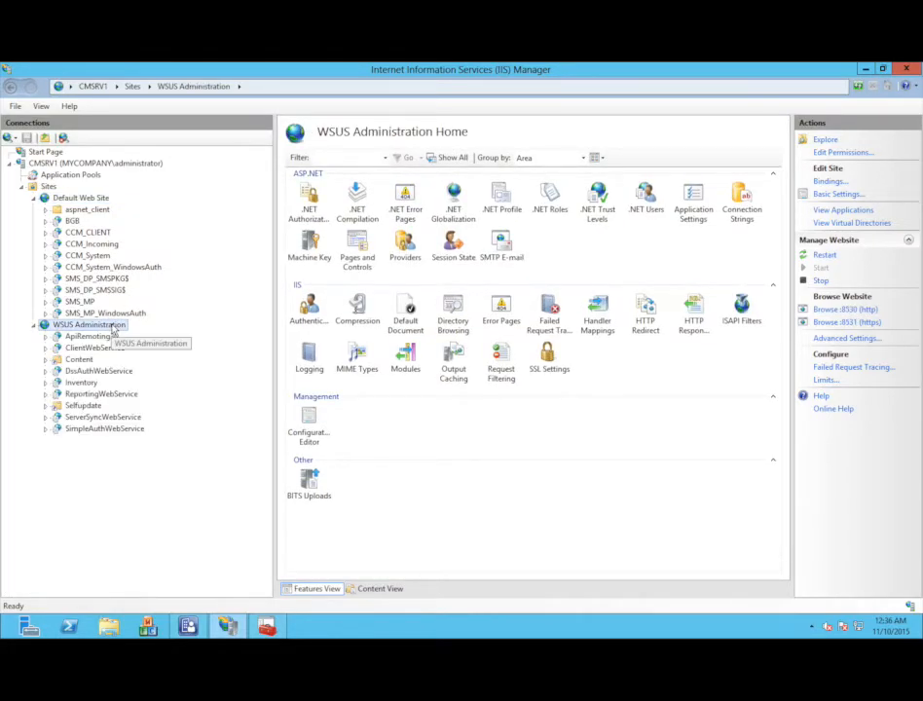
{"action": "right_click", "coordinate": [114, 331]}
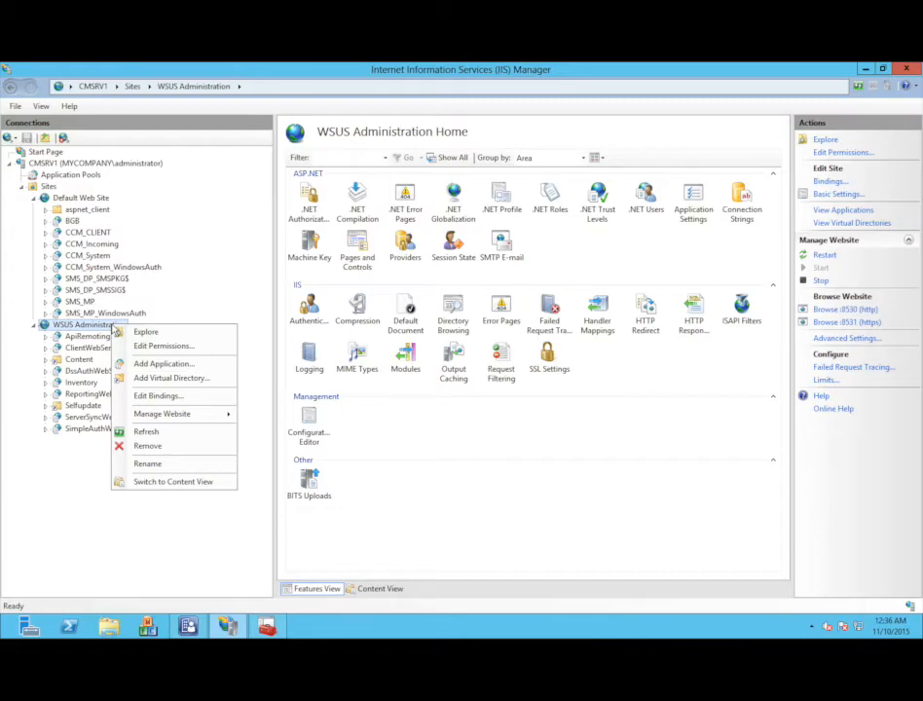
{"action": "mouse_move", "coordinate": [443, 65]}
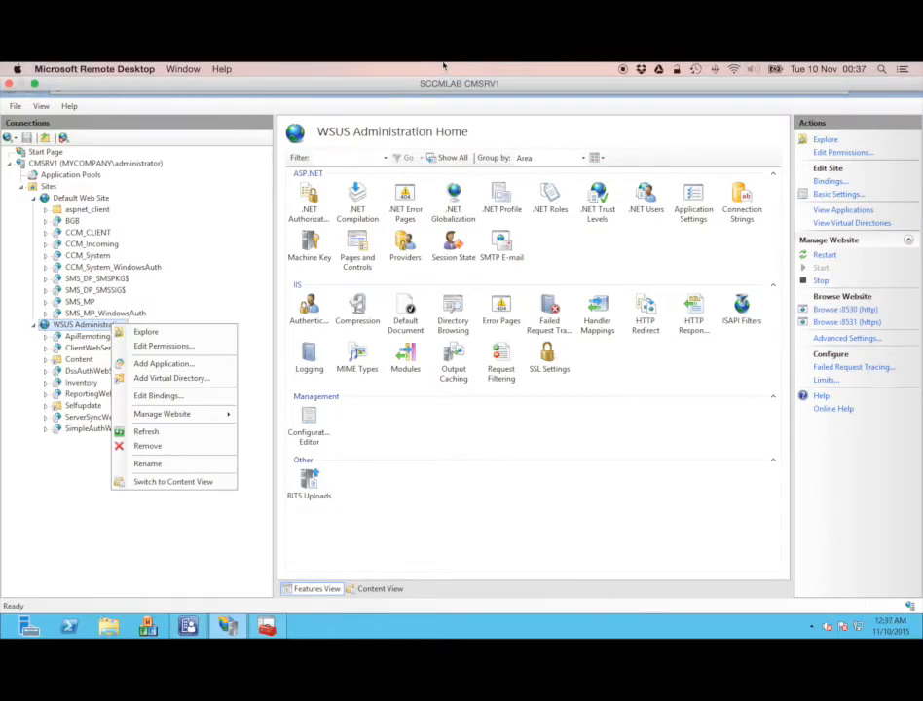
{"action": "left_click", "coordinate": [159, 397]}
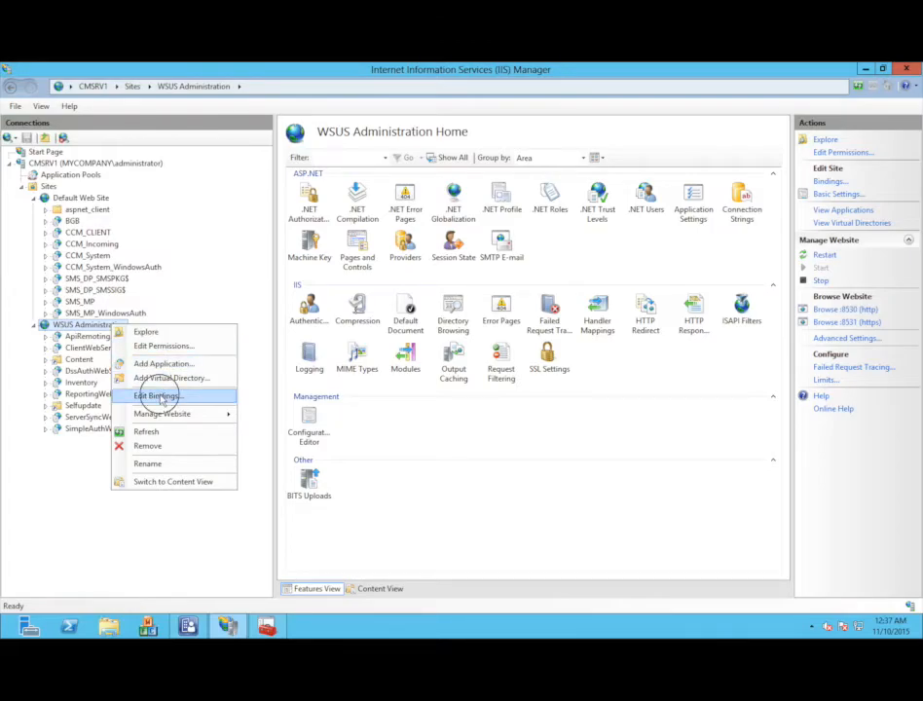
- Assign the CMSRV1.mycompany.local certificate to the https port 8531 binding
{"action": "double_click", "coordinate": [299, 277]}
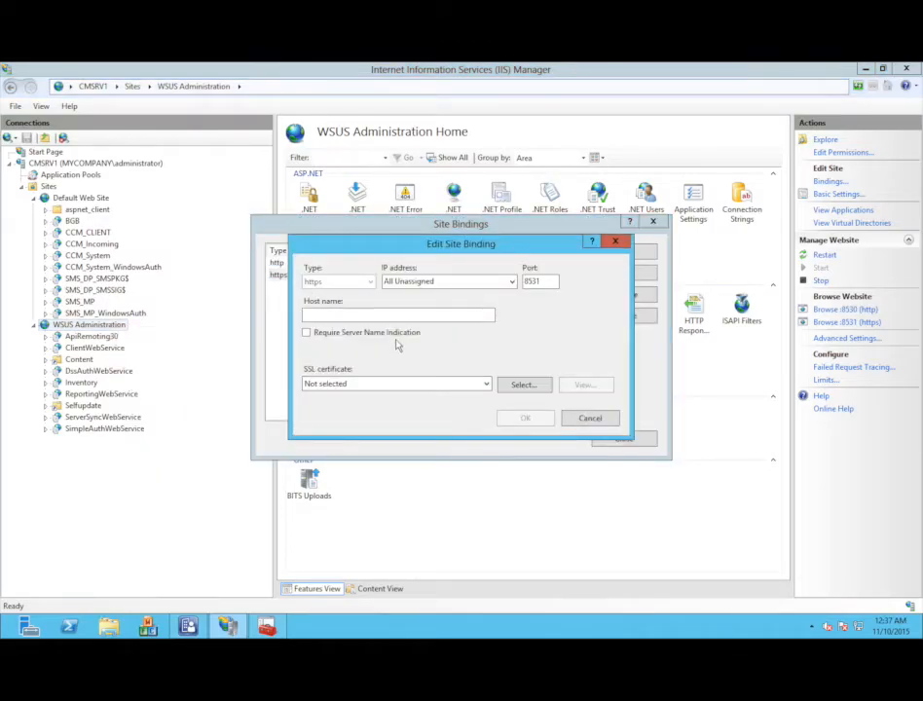
{"action": "left_click", "coordinate": [373, 383]}
{"action": "left_click", "coordinate": [372, 406]}
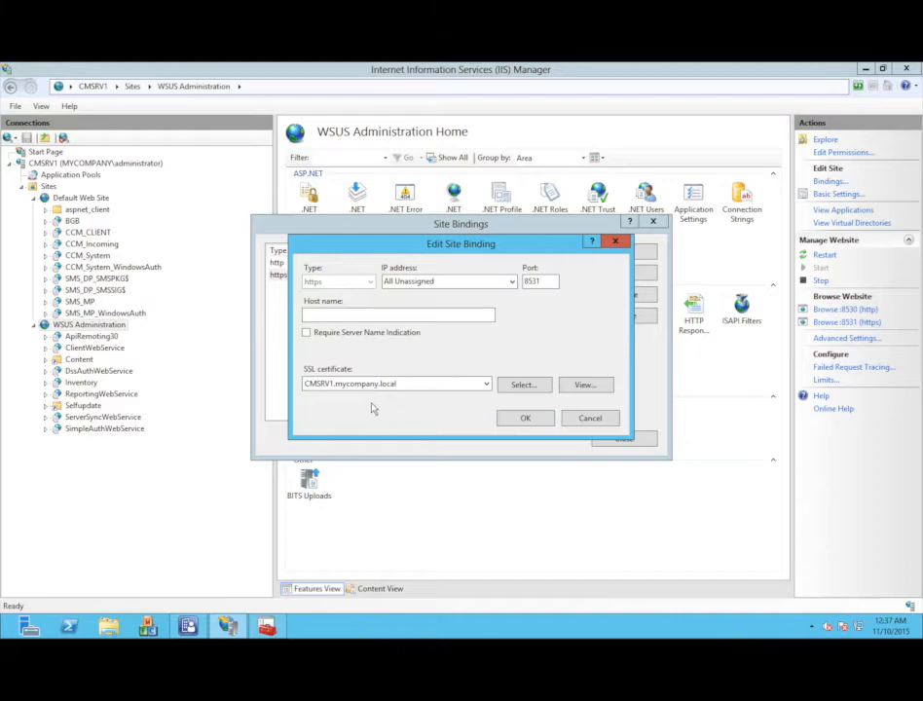
{"action": "left_click", "coordinate": [535, 420]}
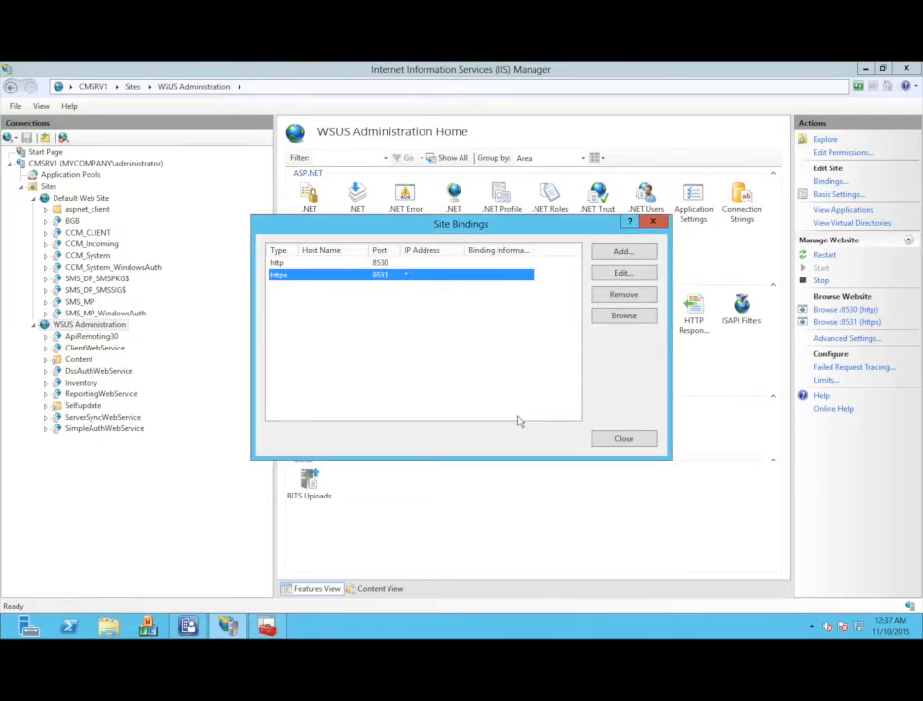
{"action": "left_click", "coordinate": [610, 438]}
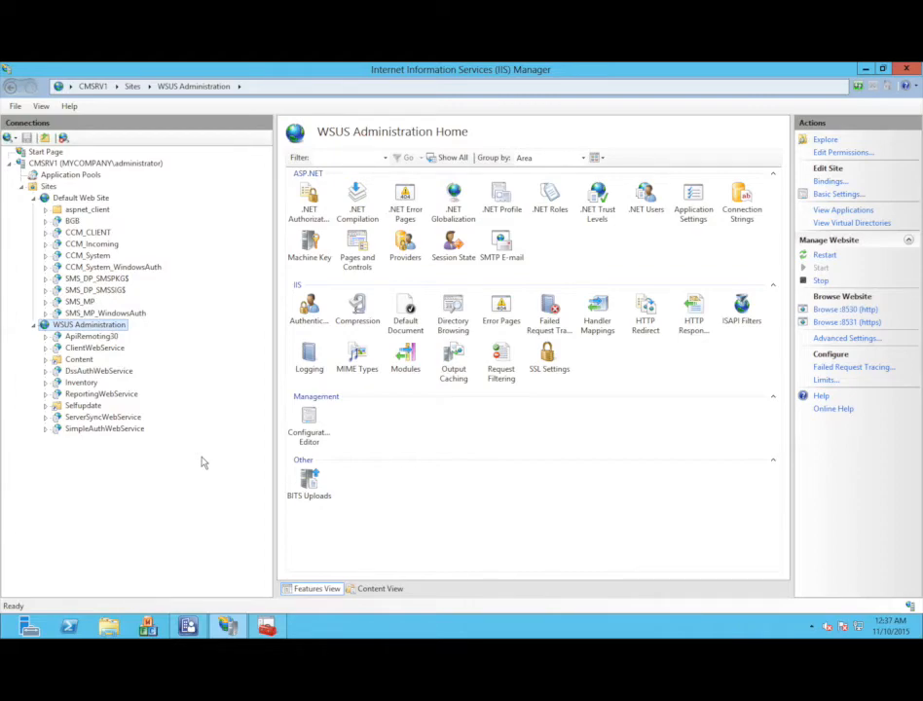
- Browse ApiRemoting30, ClientWebService, DssAuthWebService, ServerSyncWebService and SimpleAuthWebService, ending on ApiRemoting30
{"action": "left_click", "coordinate": [90, 336]}
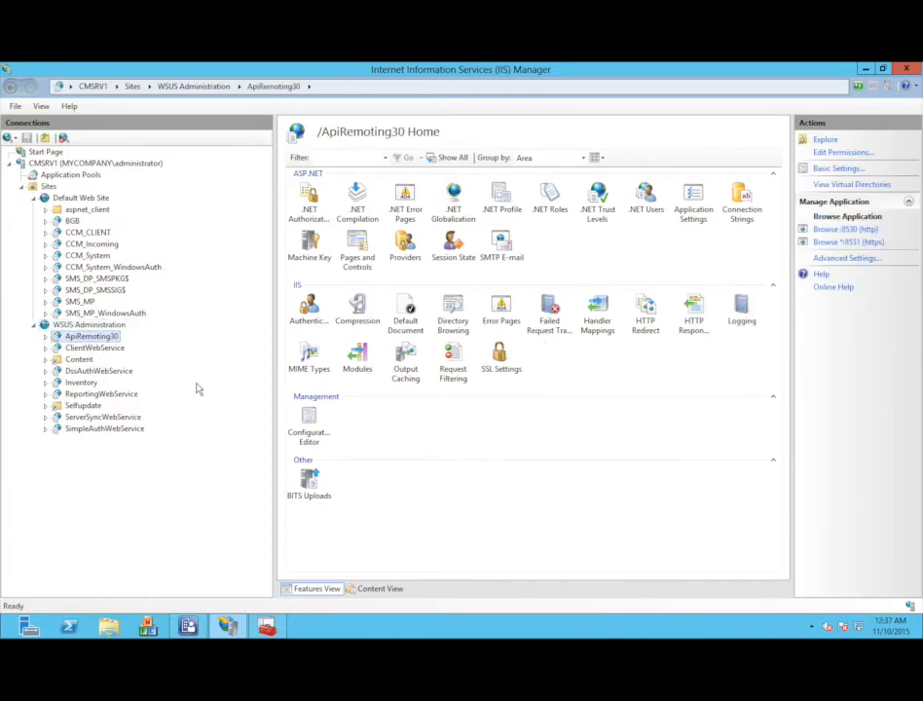
{"action": "left_click", "coordinate": [115, 350]}
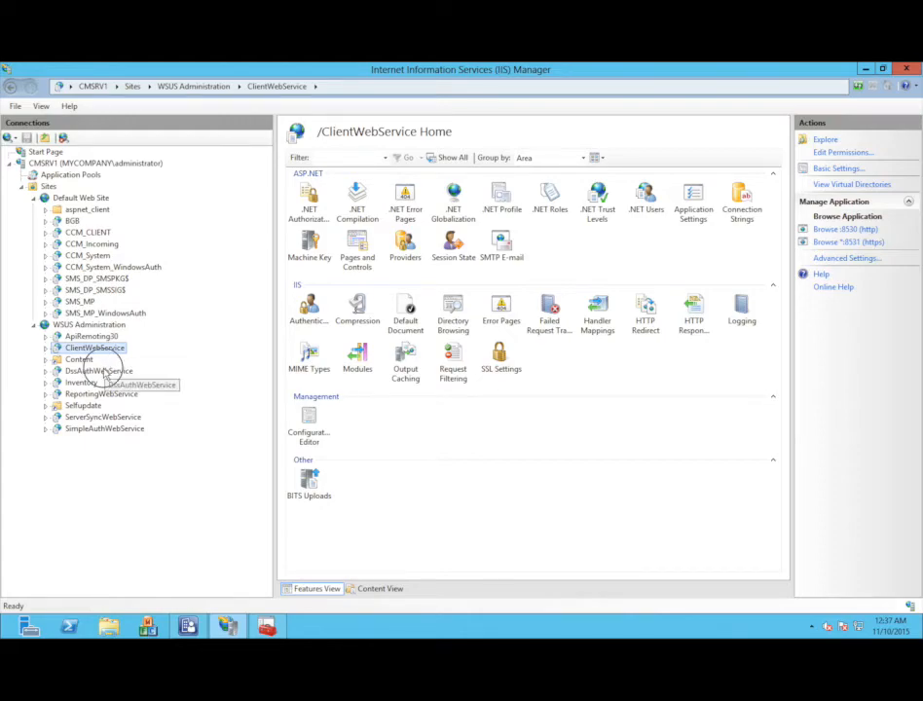
{"action": "left_click", "coordinate": [103, 370]}
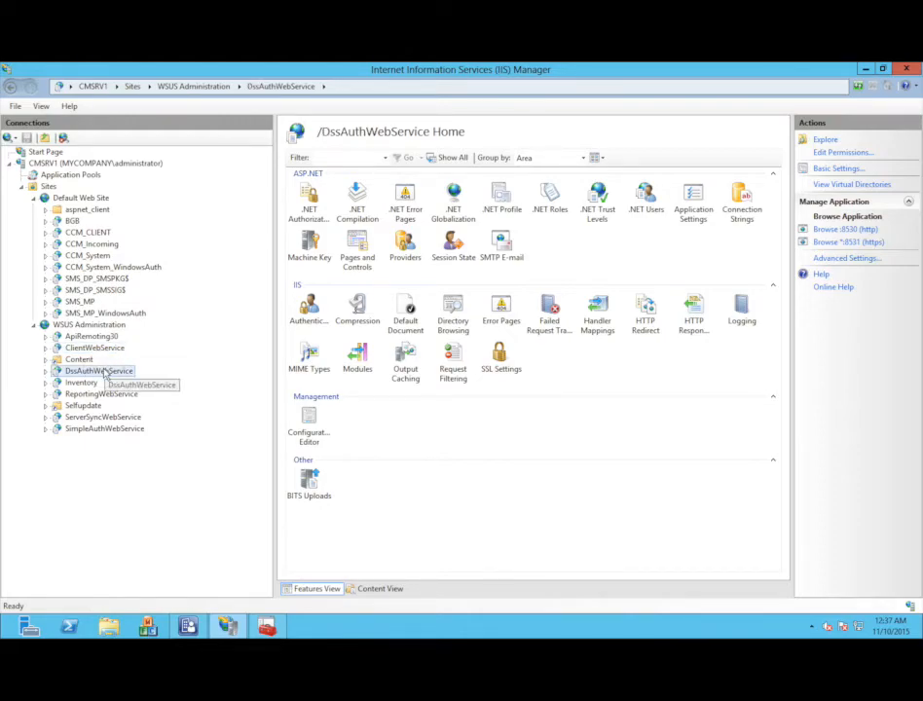
{"action": "left_click", "coordinate": [96, 418]}
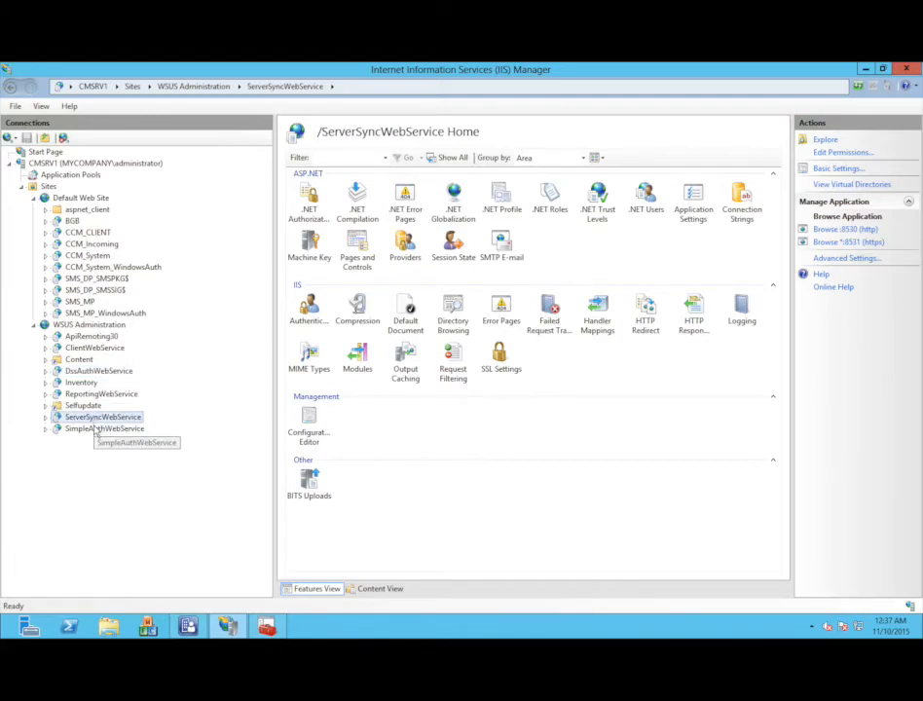
{"action": "left_click", "coordinate": [94, 428]}
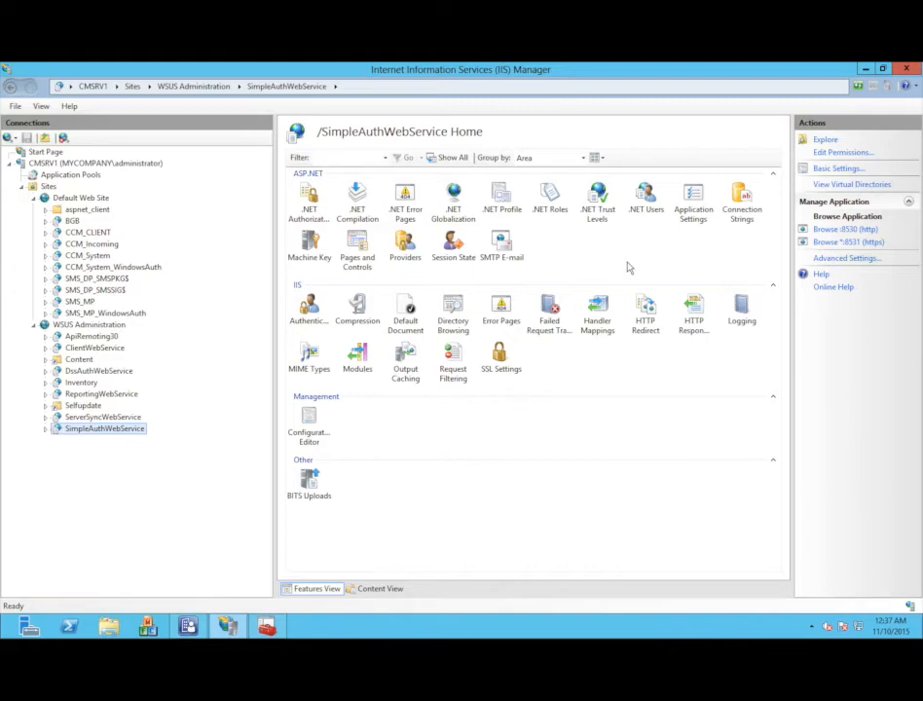
{"action": "left_click", "coordinate": [92, 336]}
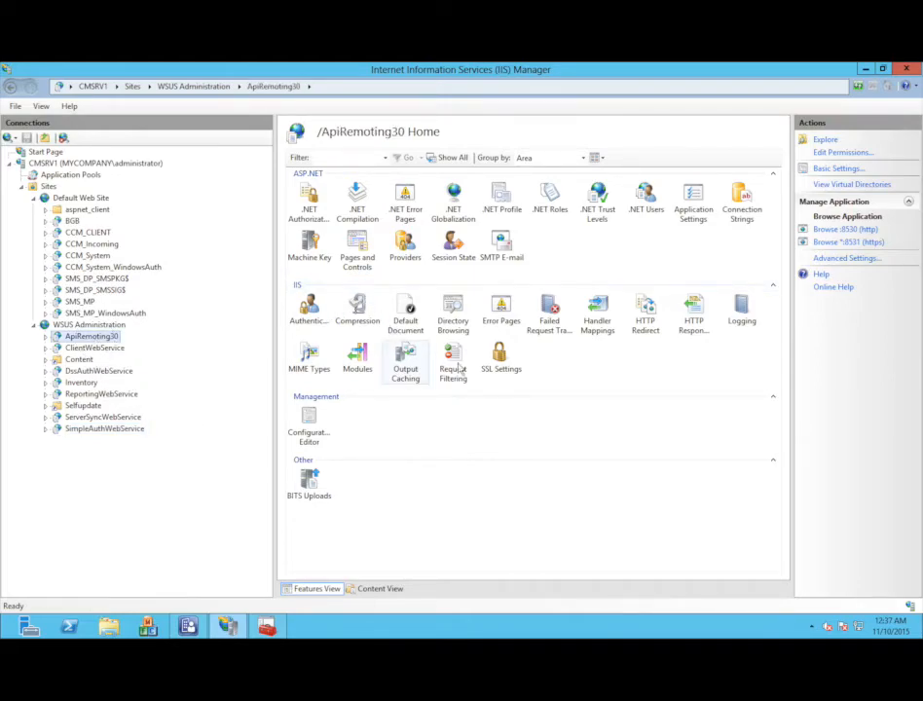
- Turn on Require SSL in ApiRemoting30's SSL Settings and apply it
{"action": "left_click", "coordinate": [502, 365]}
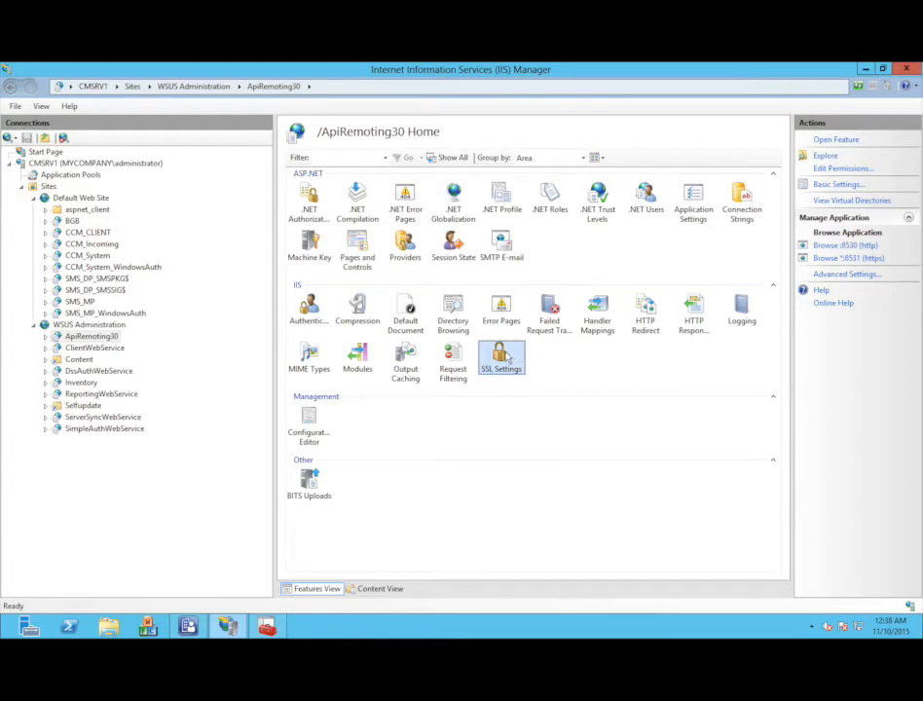
{"action": "double_click", "coordinate": [506, 358]}
{"action": "left_click", "coordinate": [308, 172]}
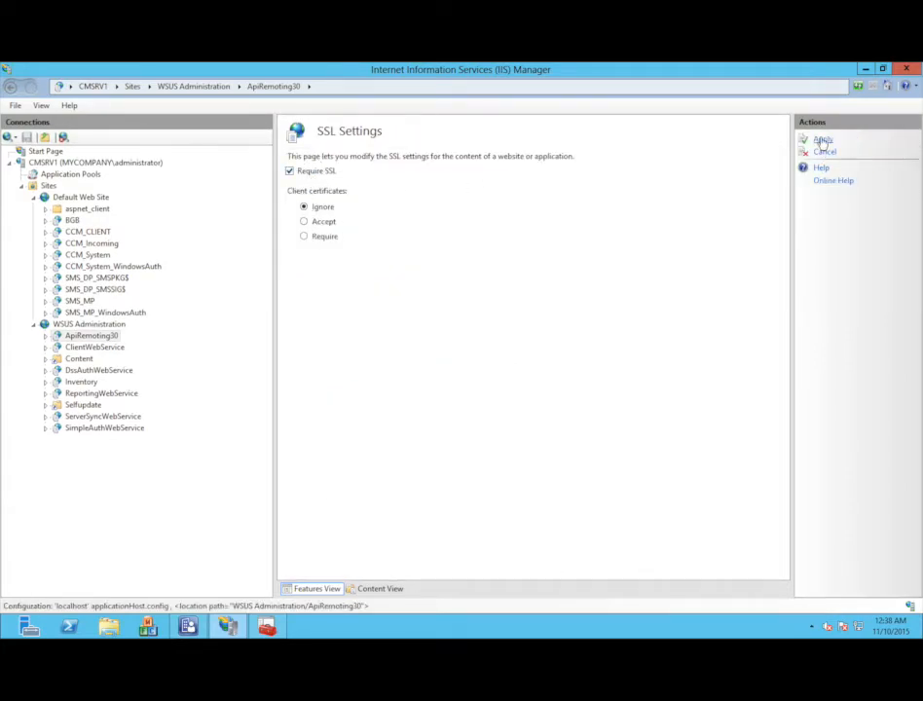
{"action": "left_click", "coordinate": [823, 141]}
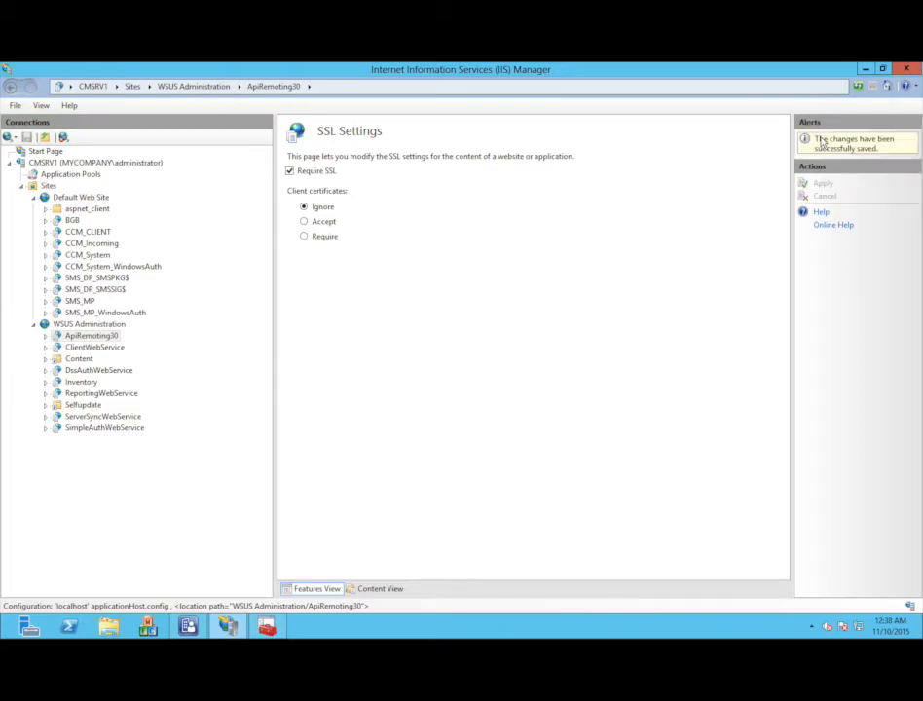
- Turn on Require SSL in ClientWebService's SSL Settings and apply it
{"action": "double_click", "coordinate": [111, 352]}
{"action": "double_click", "coordinate": [500, 352]}
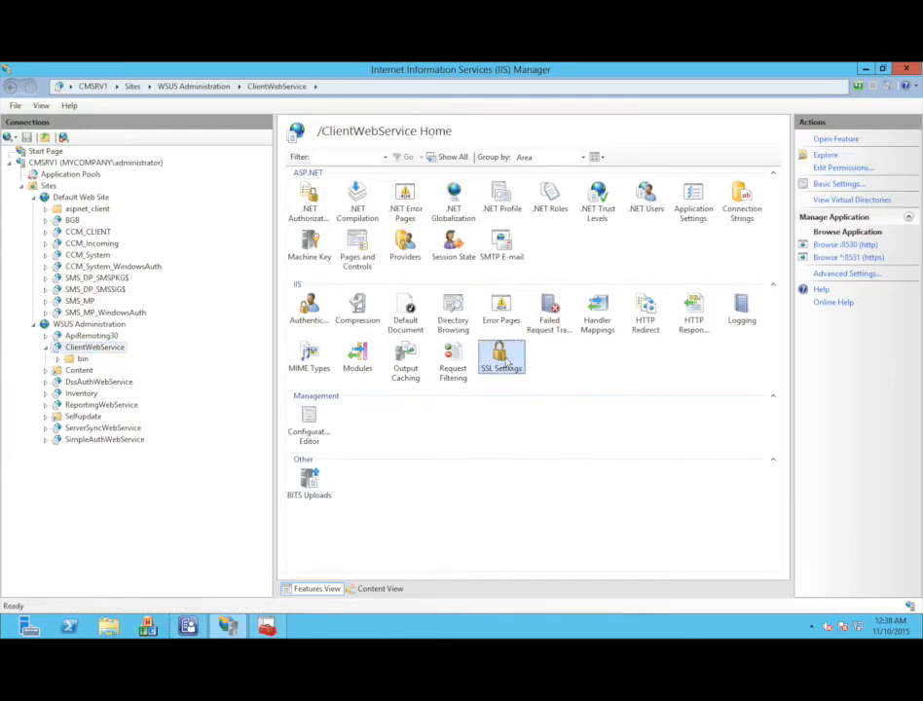
{"action": "left_click", "coordinate": [320, 173]}
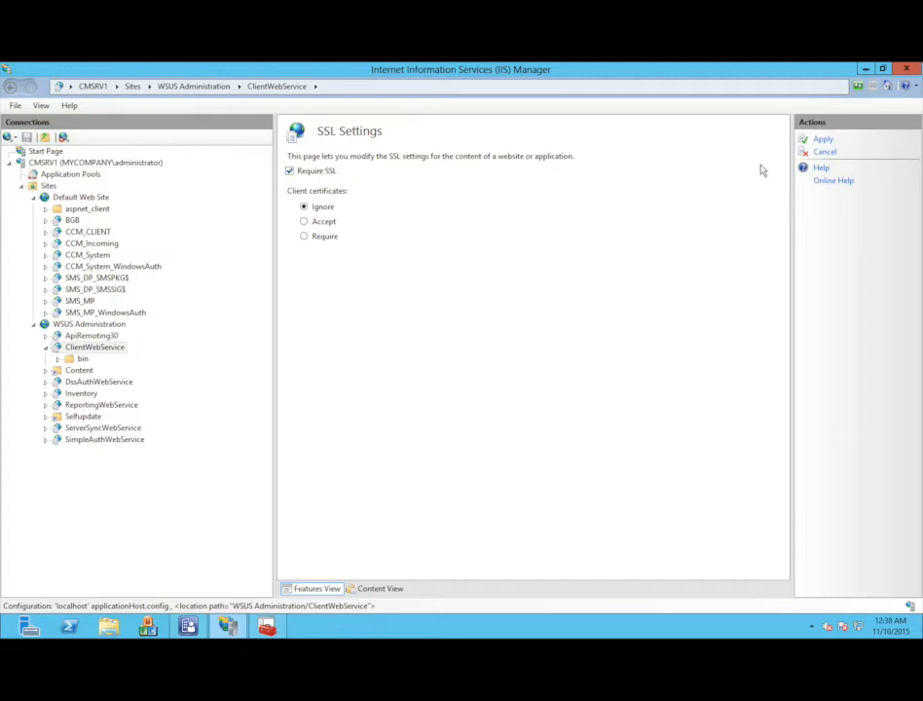
{"action": "left_click", "coordinate": [821, 141]}
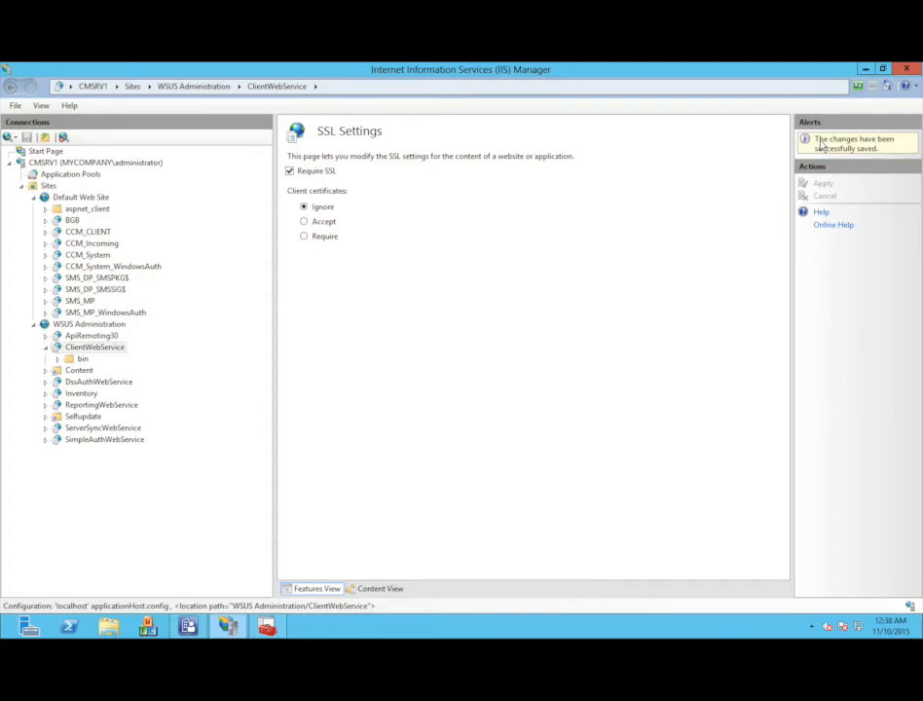
{"action": "left_click", "coordinate": [98, 383]}
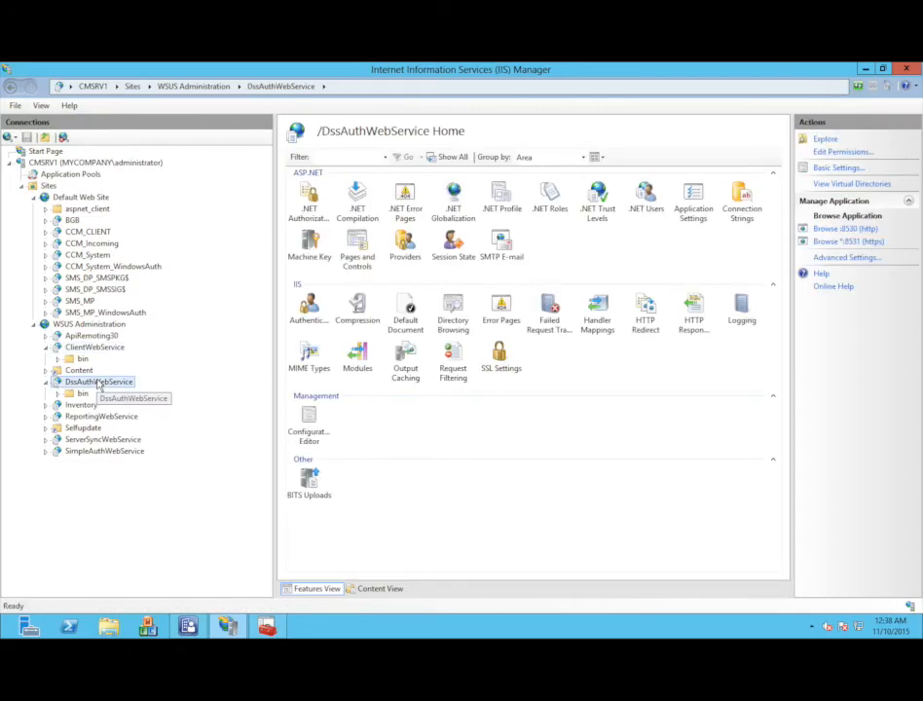
- Require SSL on DssAuthWebService and ServerSyncWebService, applying each change
{"action": "double_click", "coordinate": [501, 358]}
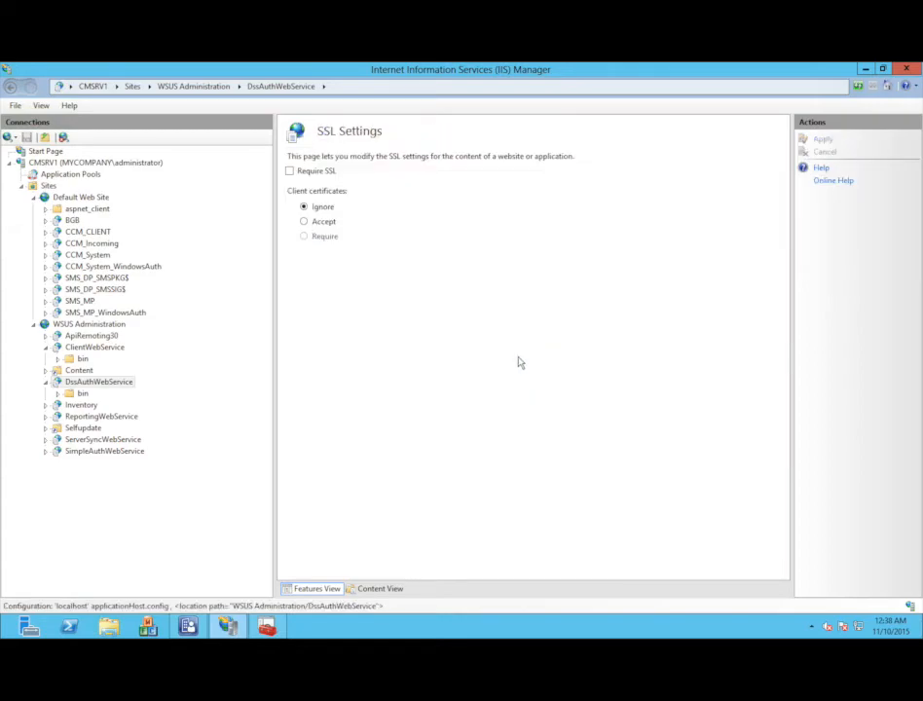
{"action": "left_click", "coordinate": [297, 171]}
{"action": "left_click", "coordinate": [820, 141]}
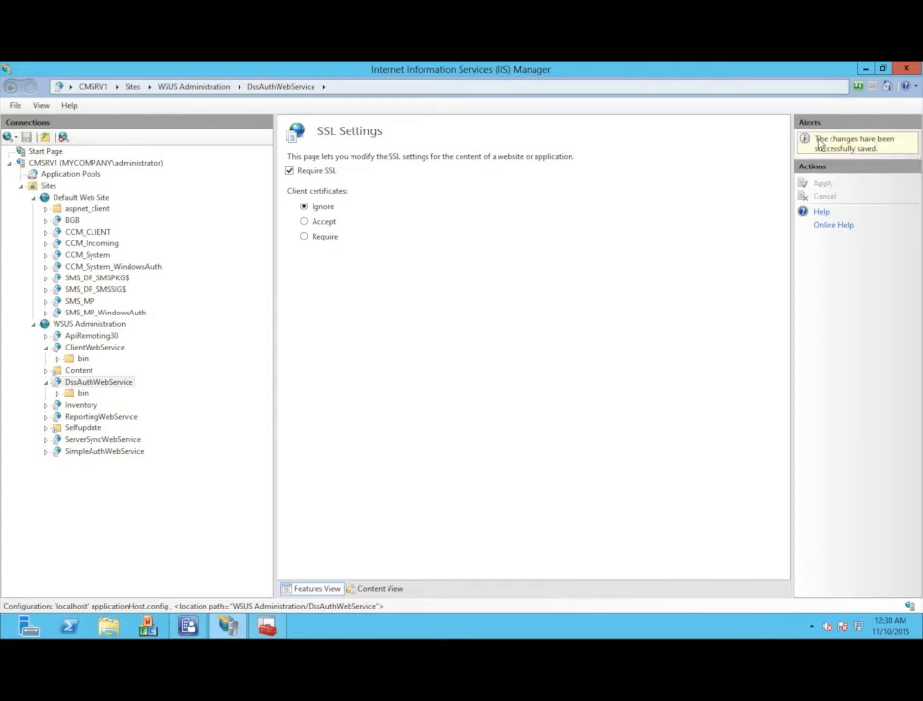
{"action": "left_click", "coordinate": [105, 440]}
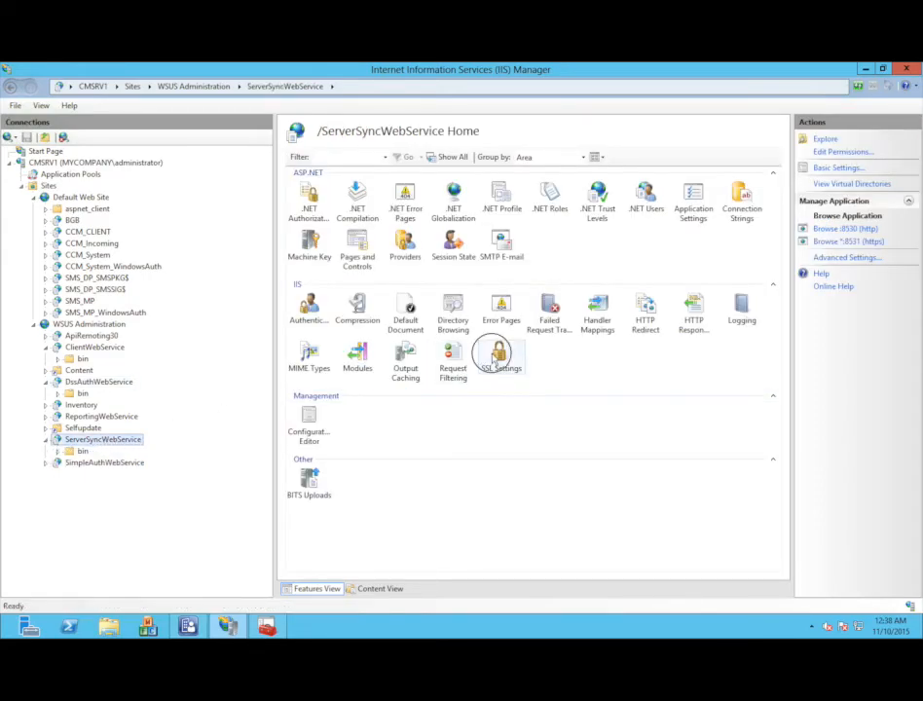
{"action": "left_click", "coordinate": [500, 355]}
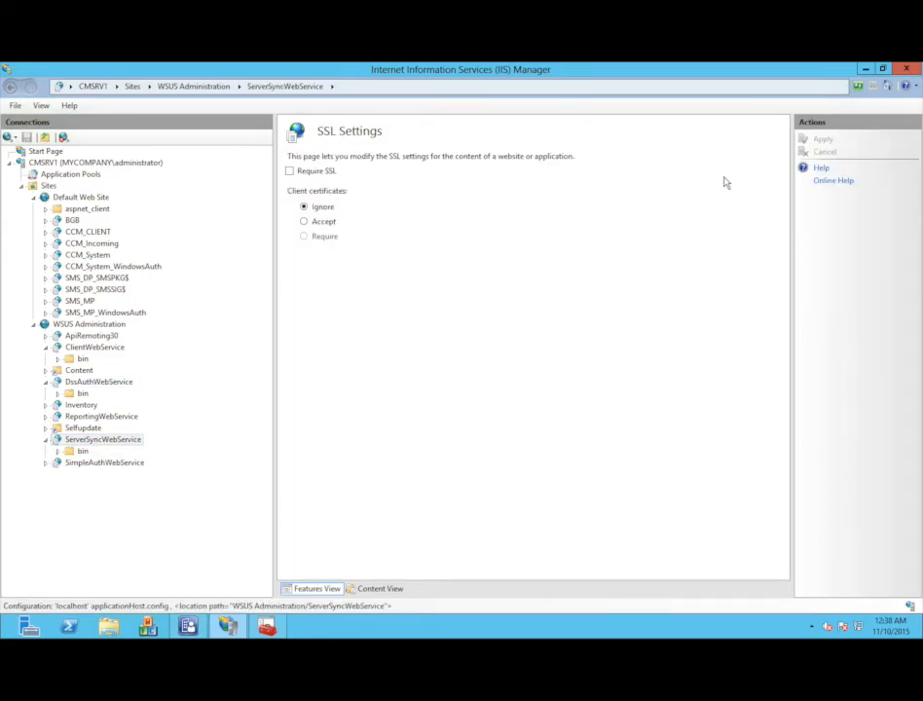
{"action": "left_click", "coordinate": [309, 171]}
{"action": "left_click", "coordinate": [821, 142]}
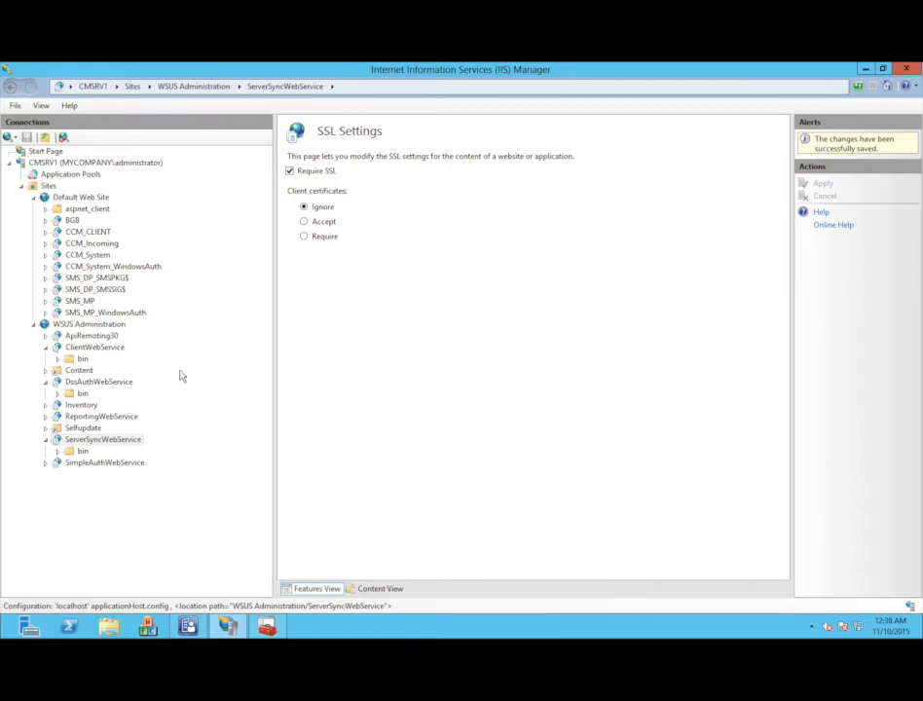
- Require SSL on SimpleAuthWebService with client certificates left on Ignore, and apply
{"action": "left_click", "coordinate": [70, 465]}
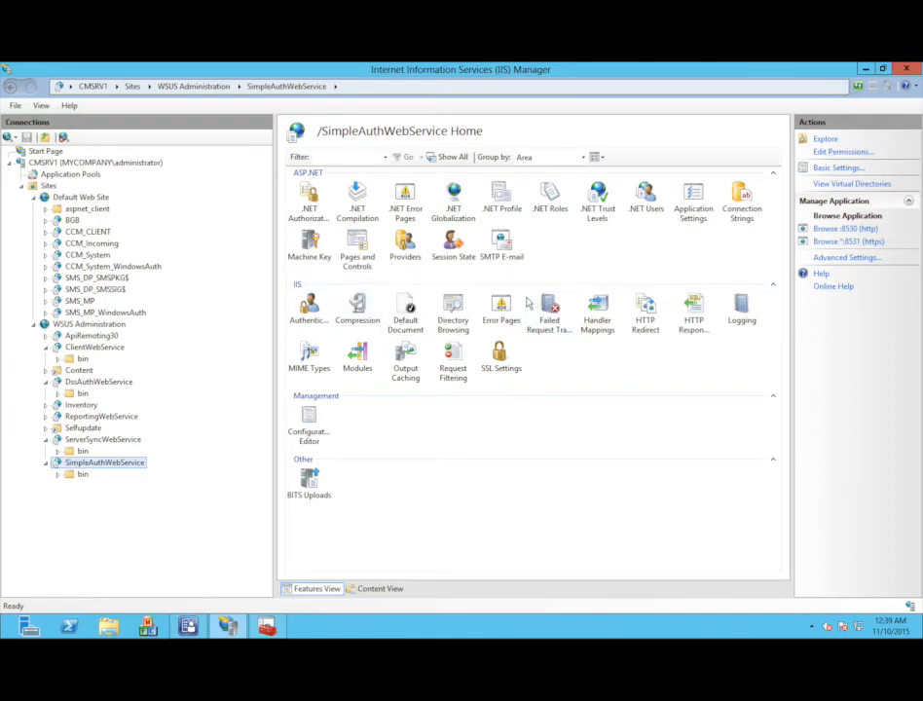
{"action": "double_click", "coordinate": [498, 354]}
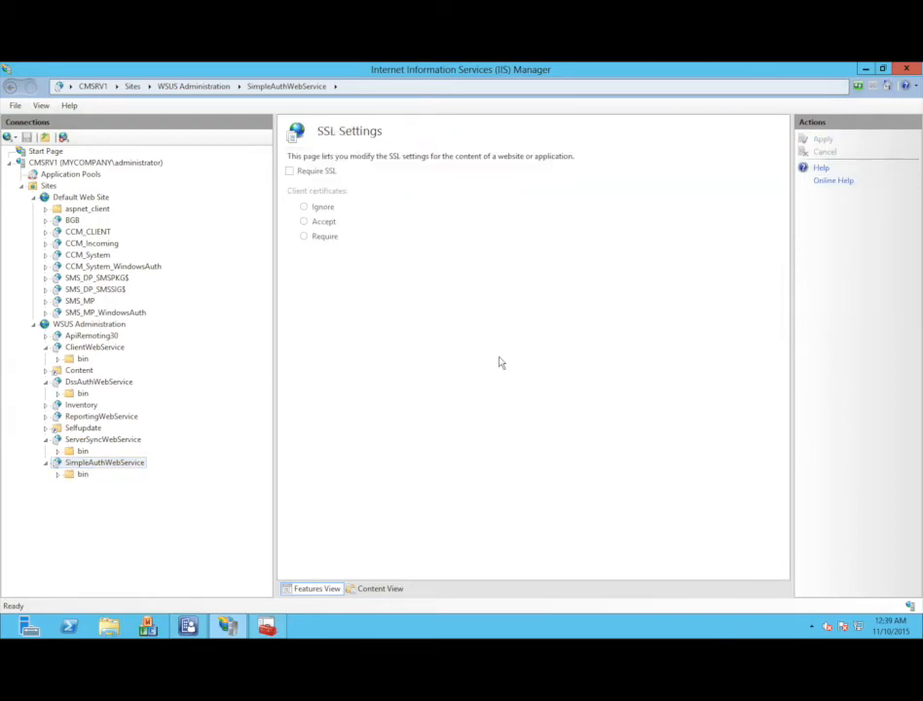
{"action": "left_click", "coordinate": [315, 174]}
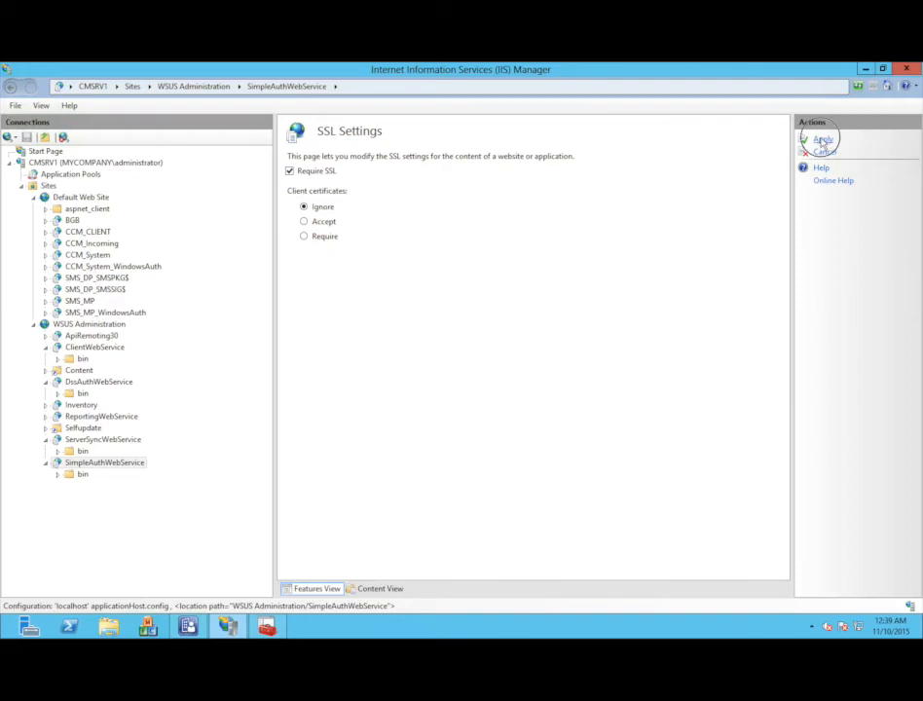
{"action": "left_click", "coordinate": [823, 141]}
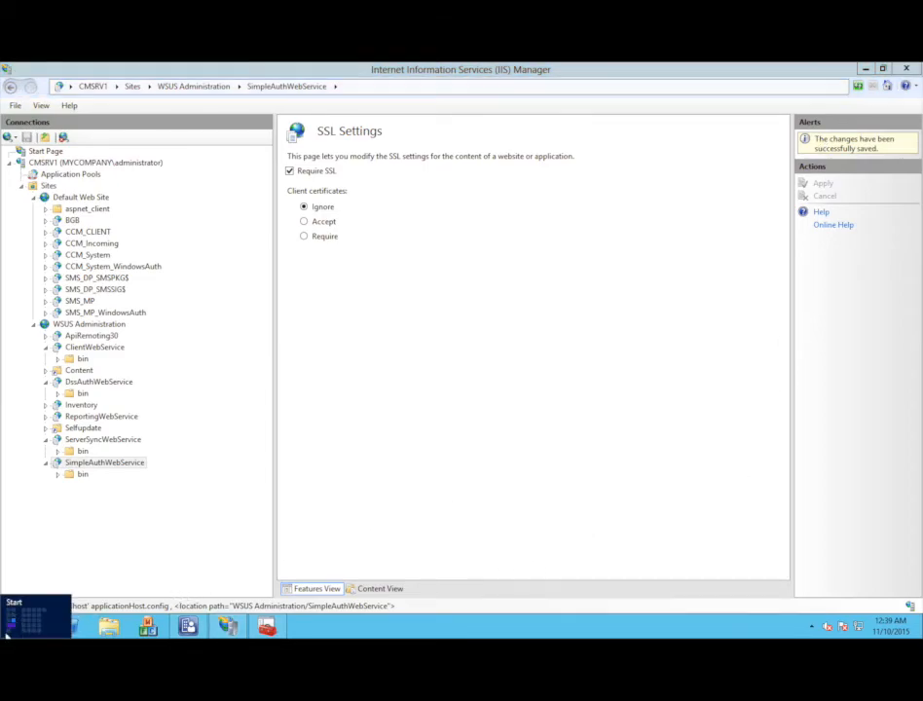
- Open an administrator Command Prompt and run iisreset to restart the IIS services
{"action": "left_click", "coordinate": [7, 633]}
{"action": "type", "text": "cmd"}
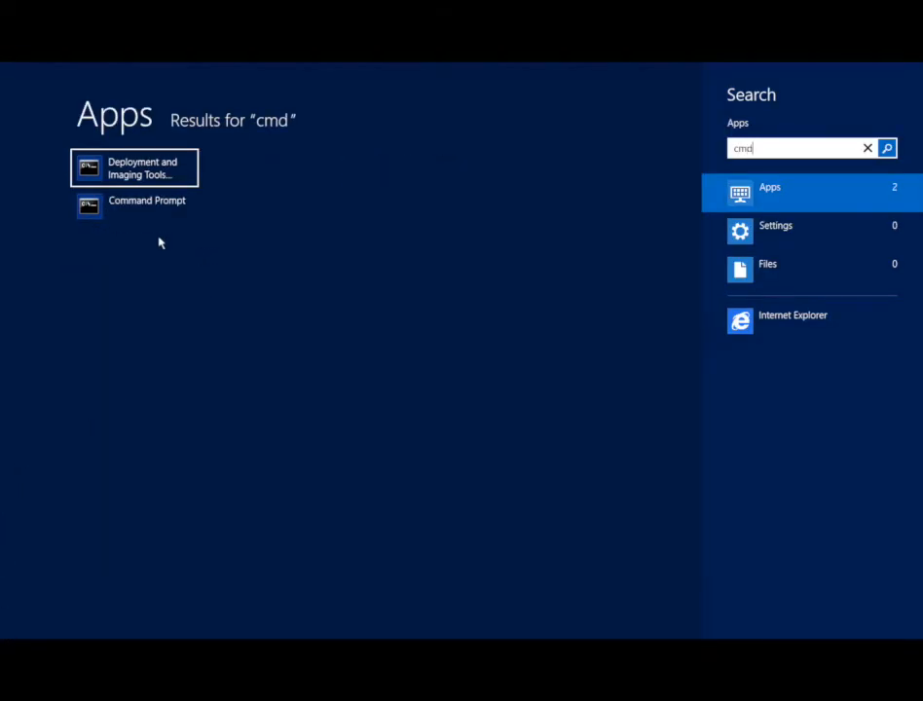
{"action": "left_click", "coordinate": [141, 216]}
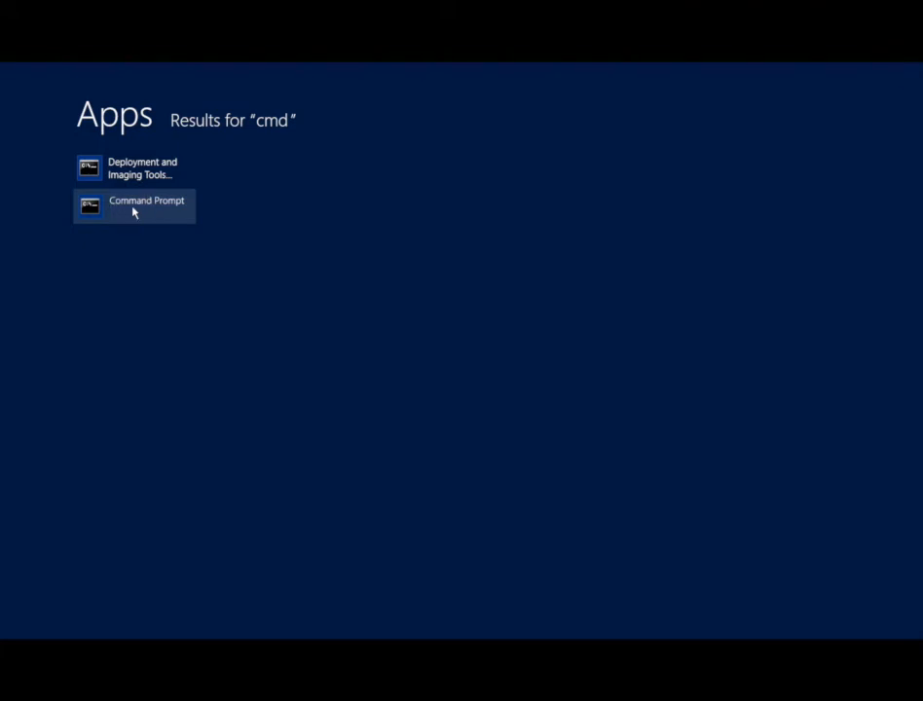
{"action": "right_click", "coordinate": [150, 212]}
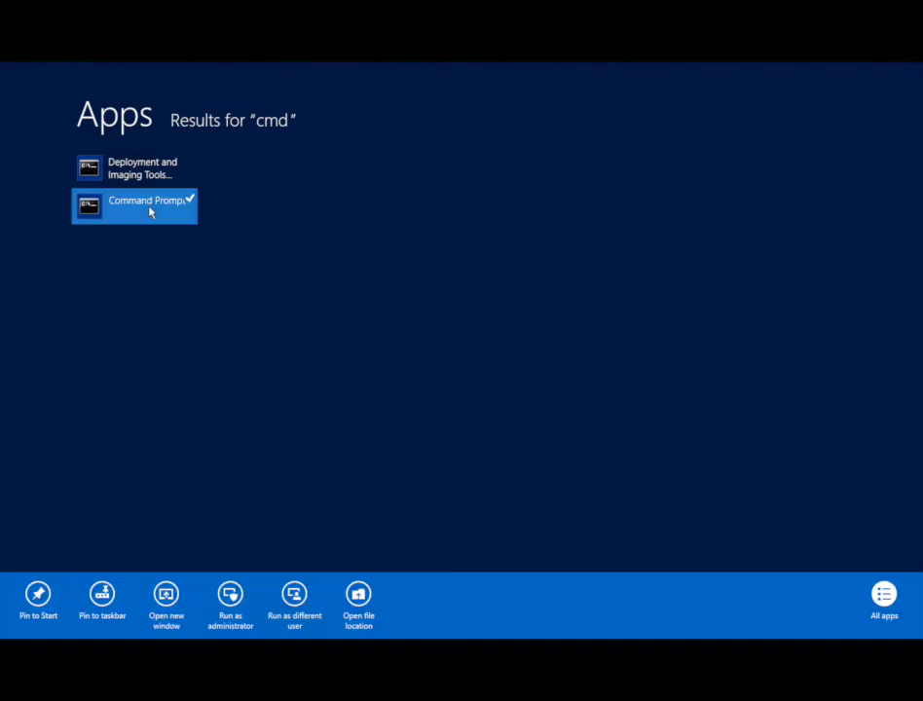
{"action": "left_click", "coordinate": [223, 594]}
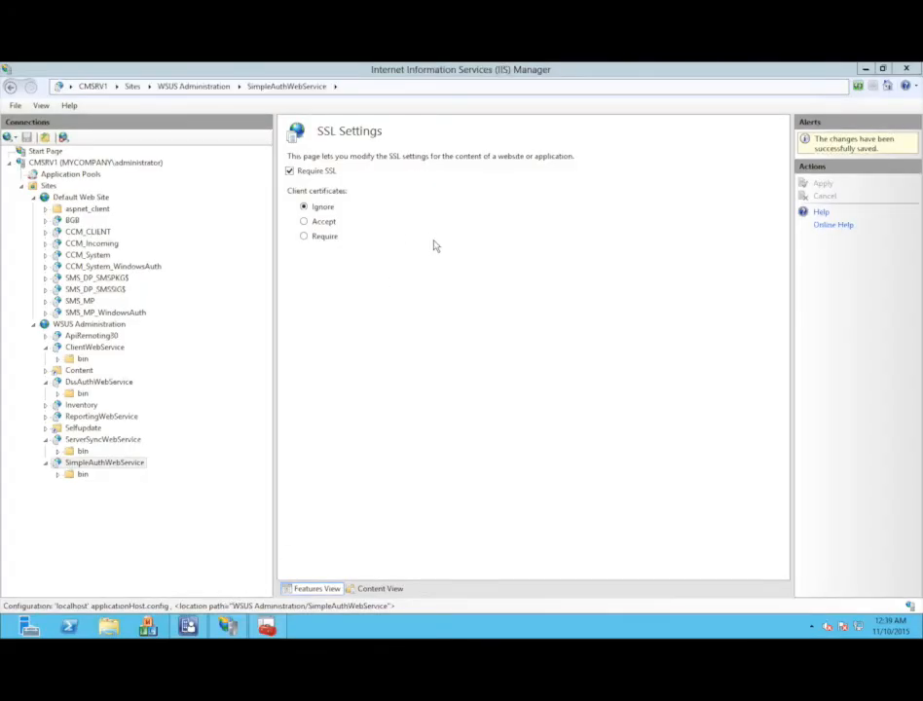
{"action": "left_click_drag", "start_coordinate": [306, 100], "coordinate": [452, 251]}
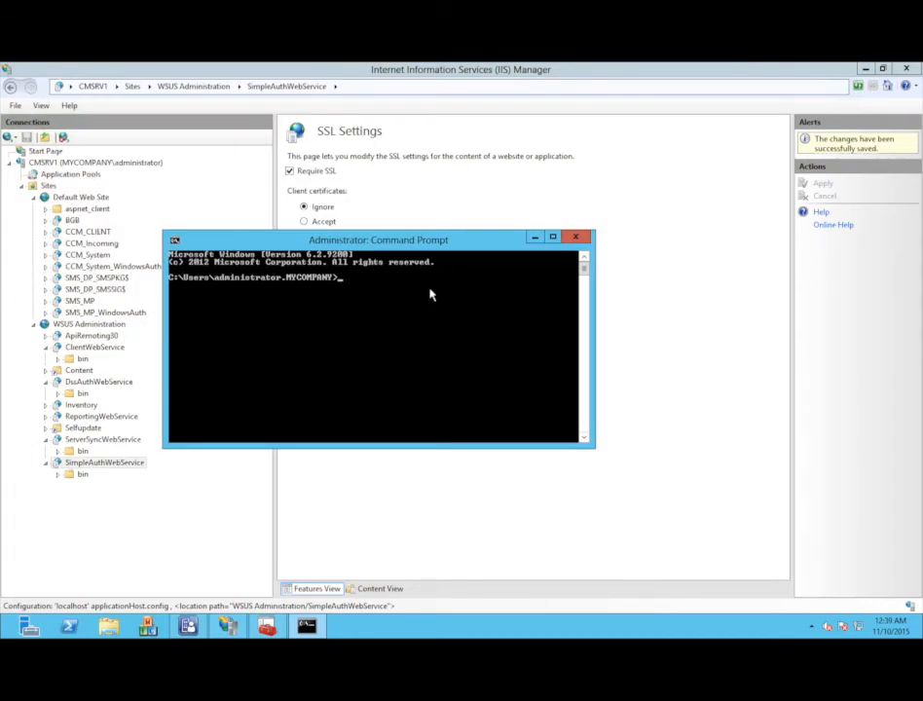
{"action": "type", "text": "iisreset"}
{"action": "key", "text": "Return"}
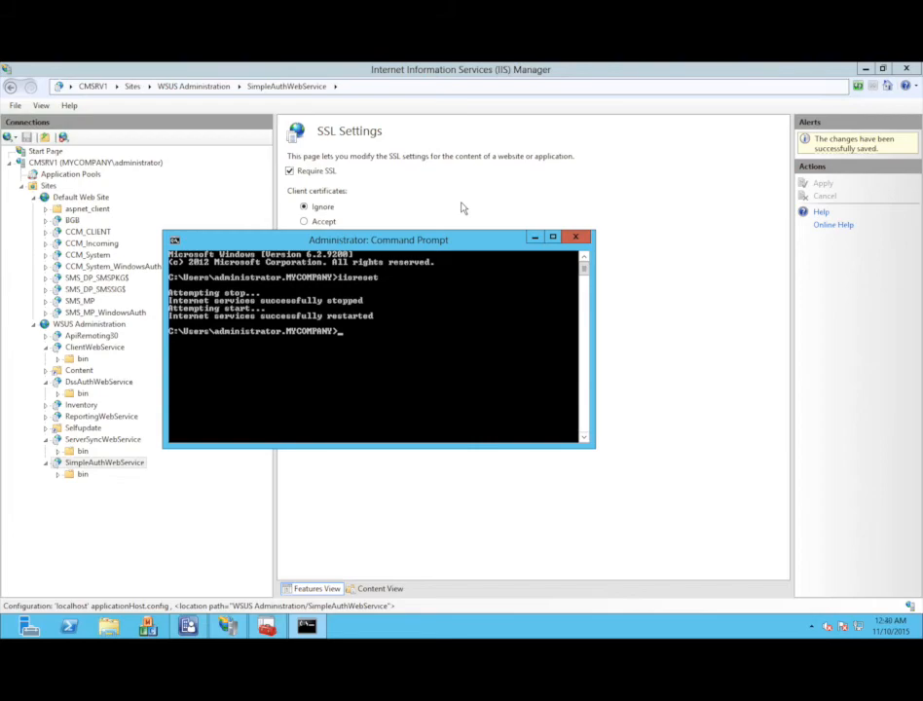
- Check hostname, go to C:\Program Files\Update Services\Tools, and run wsusutil configuressl CMSRV1.mycompany.local
{"action": "type", "text": "hostname"}
{"action": "key", "text": "Return"}
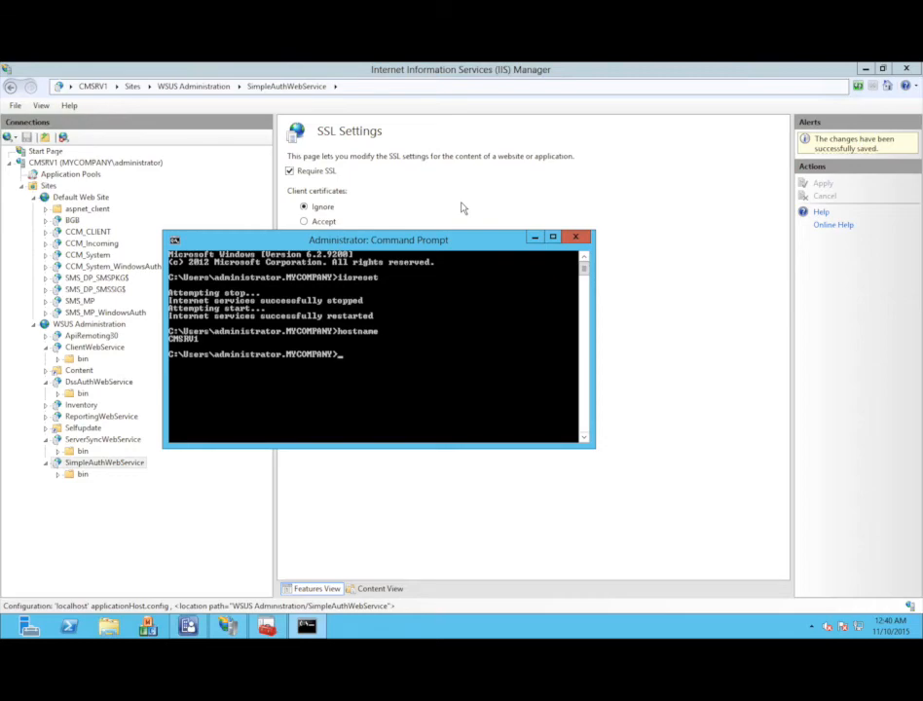
{"action": "type", "text": "cd\\program files"}
{"action": "key", "text": "Return"}
{"action": "type", "text": "cd upda"}
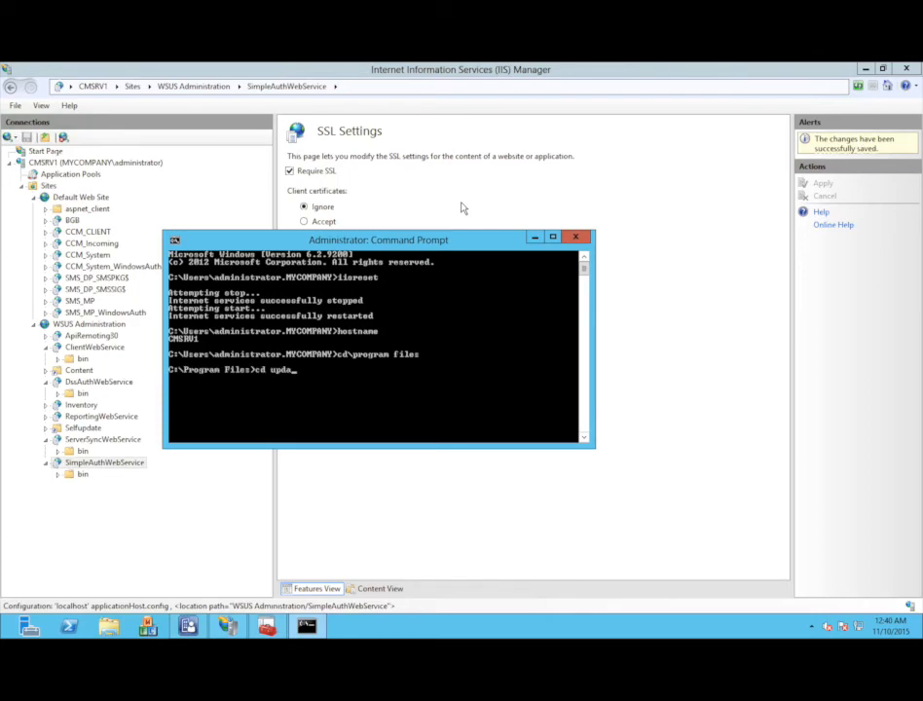
{"action": "key", "text": "Tab"}
{"action": "key", "text": "Return"}
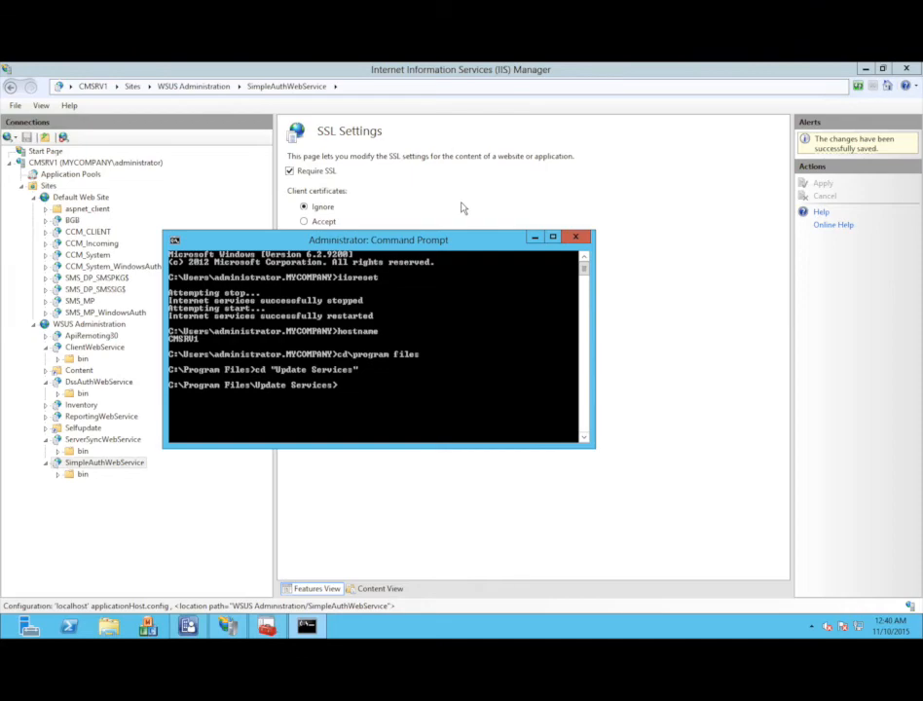
{"action": "type", "text": "cd tools"}
{"action": "key", "text": "Return"}
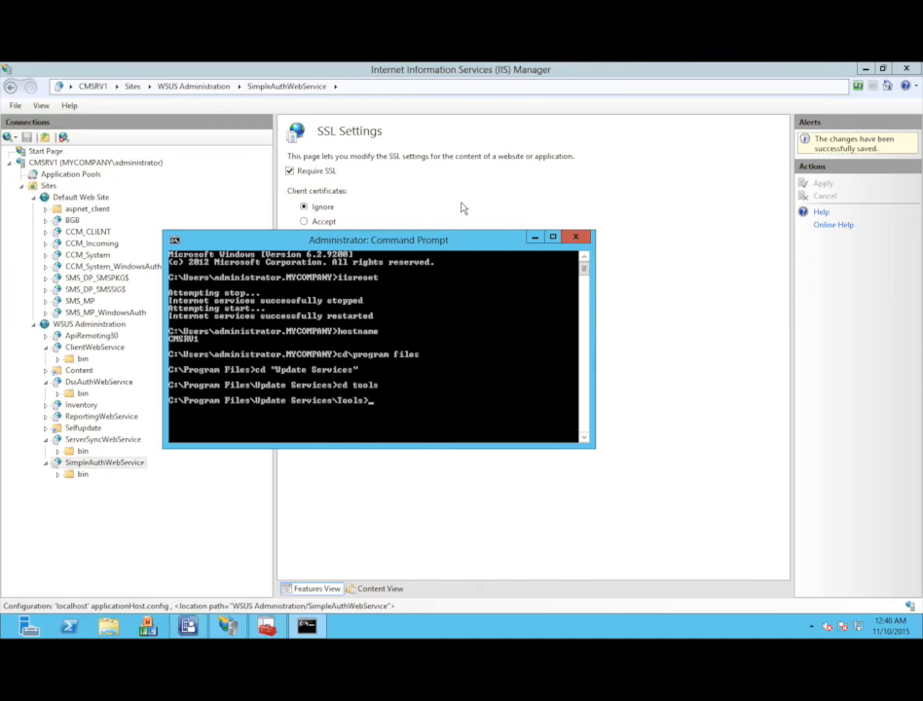
{"action": "type", "text": "wsusutil configuressl"}
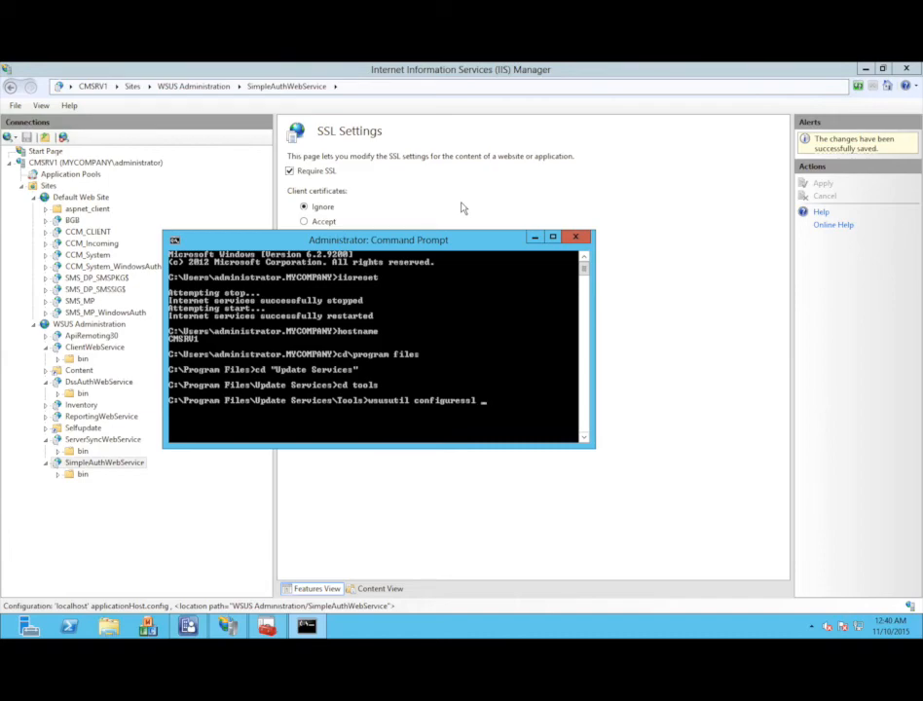
{"action": "type", "text": " CMSRV1.mycompany.local"}
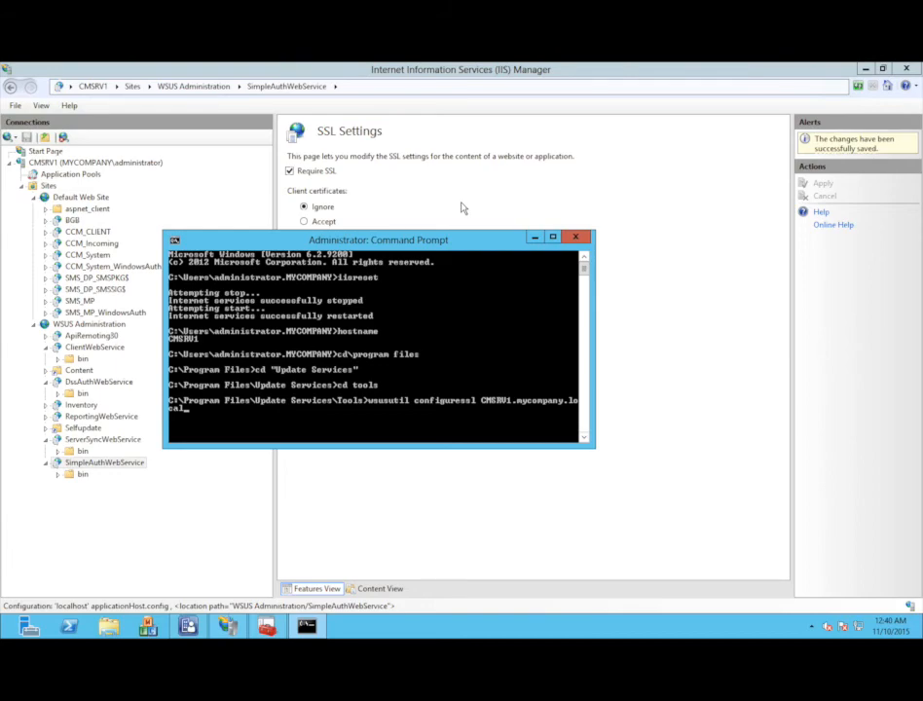
{"action": "key", "text": "Return"}
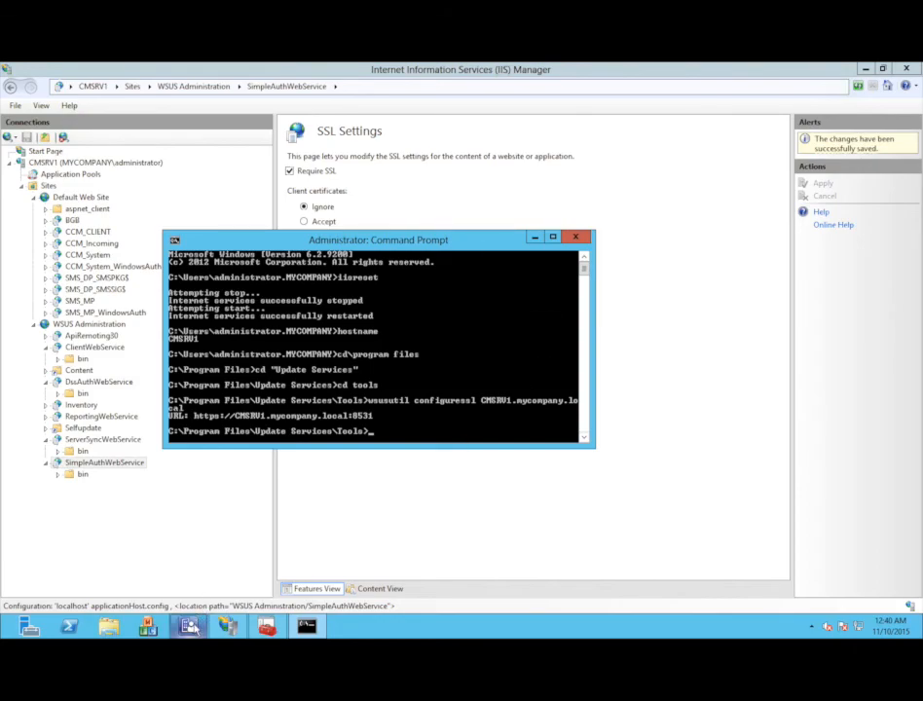
- Open CMSRV1's Software update point properties and tick Require SSL communication to the WSUS server
{"action": "left_click", "coordinate": [190, 627]}
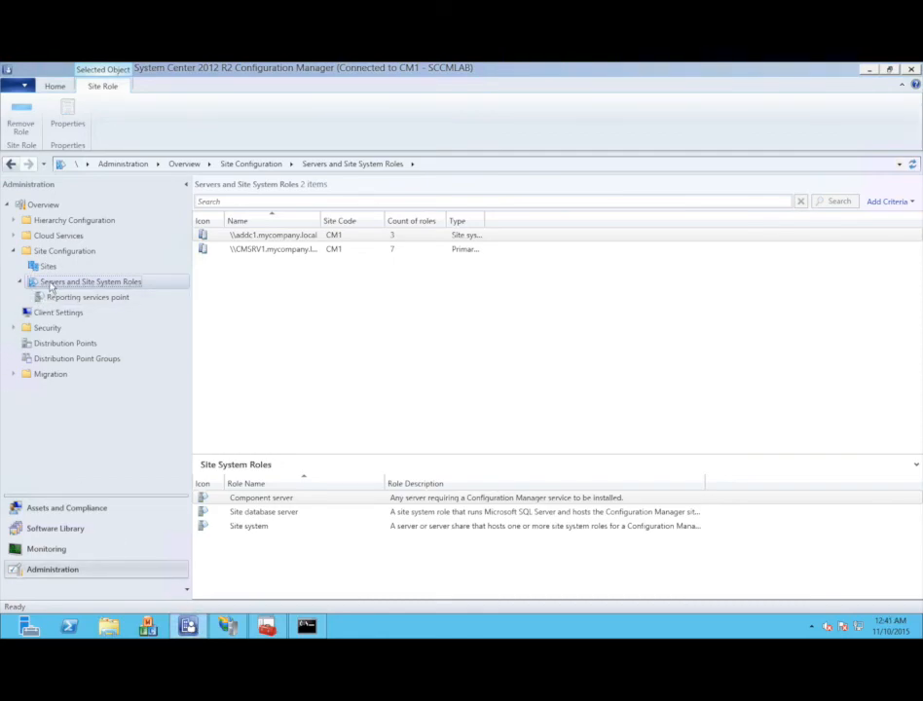
{"action": "left_click", "coordinate": [263, 252]}
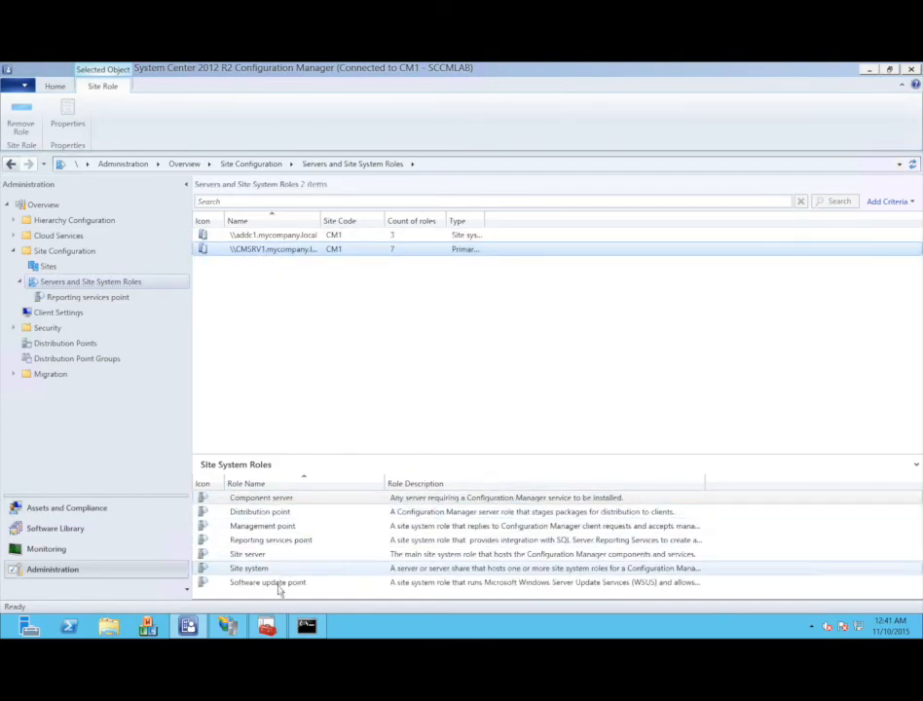
{"action": "left_click", "coordinate": [280, 584]}
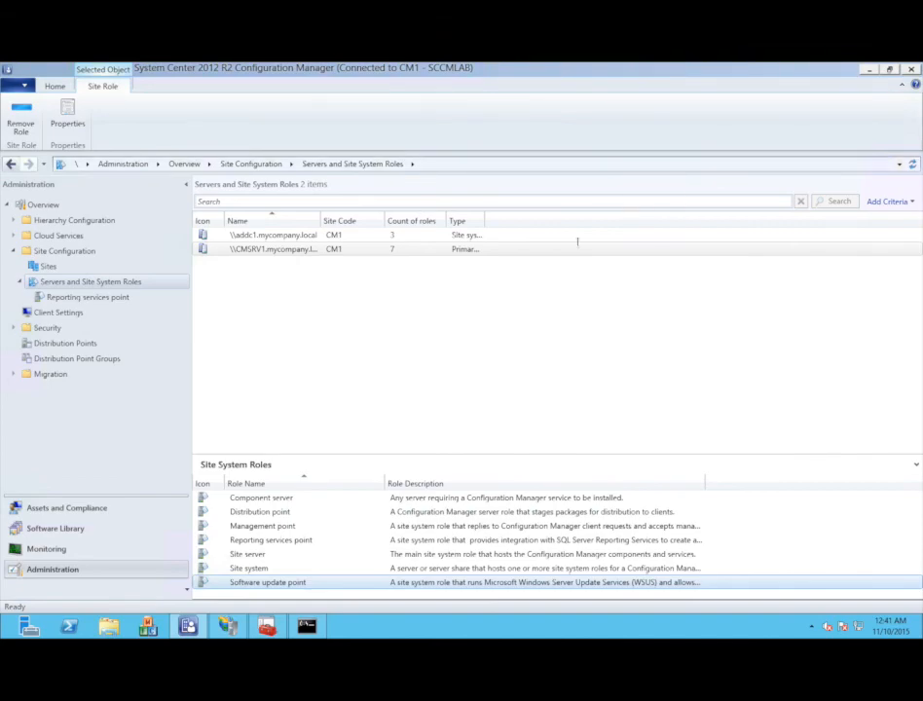
{"action": "right_click", "coordinate": [432, 582]}
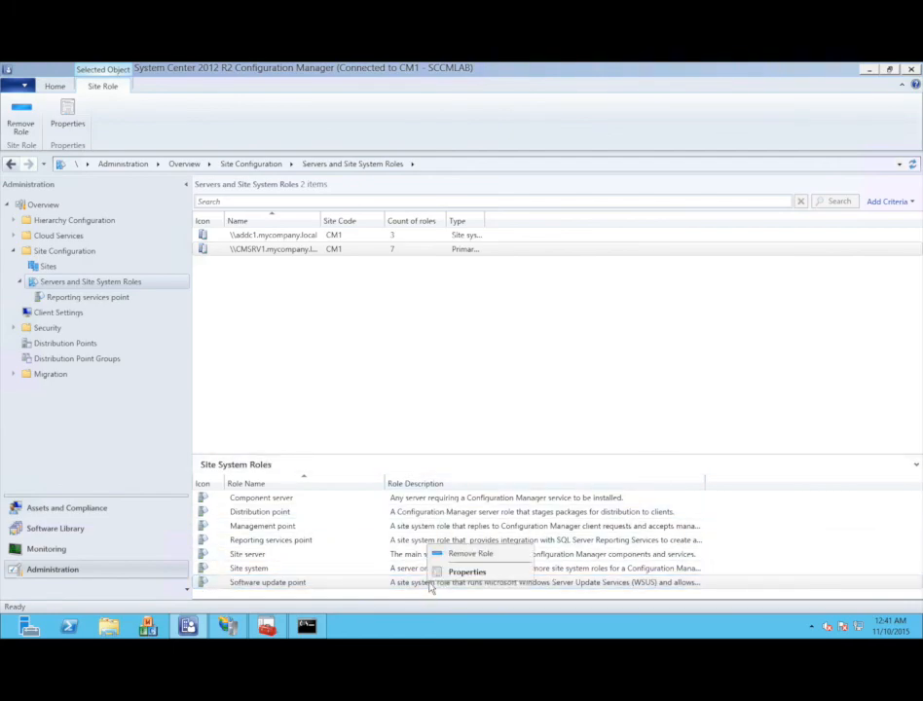
{"action": "left_click", "coordinate": [444, 572]}
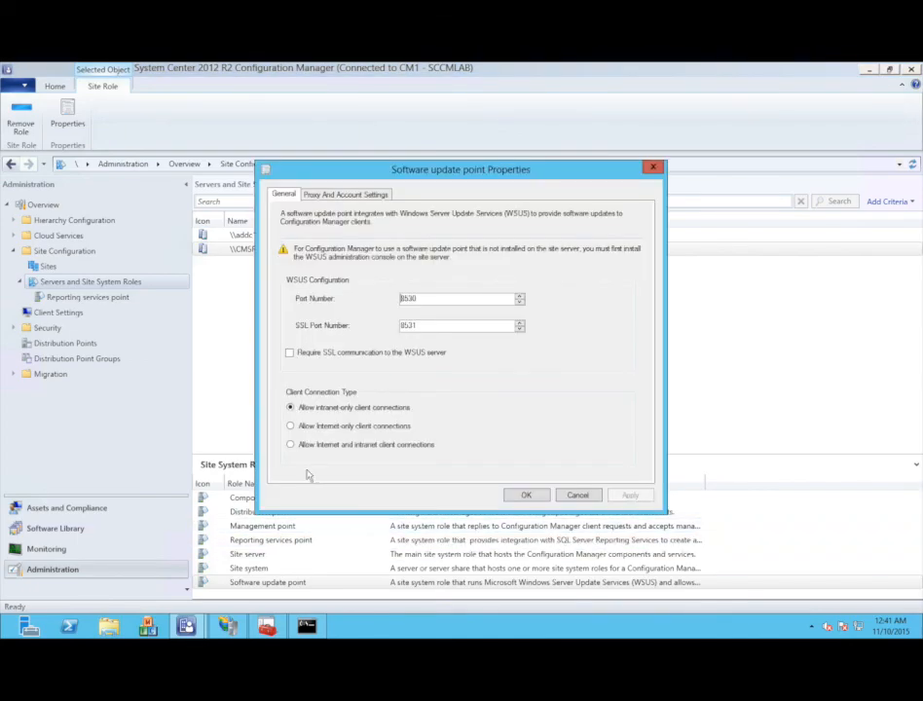
{"action": "left_click", "coordinate": [339, 360]}
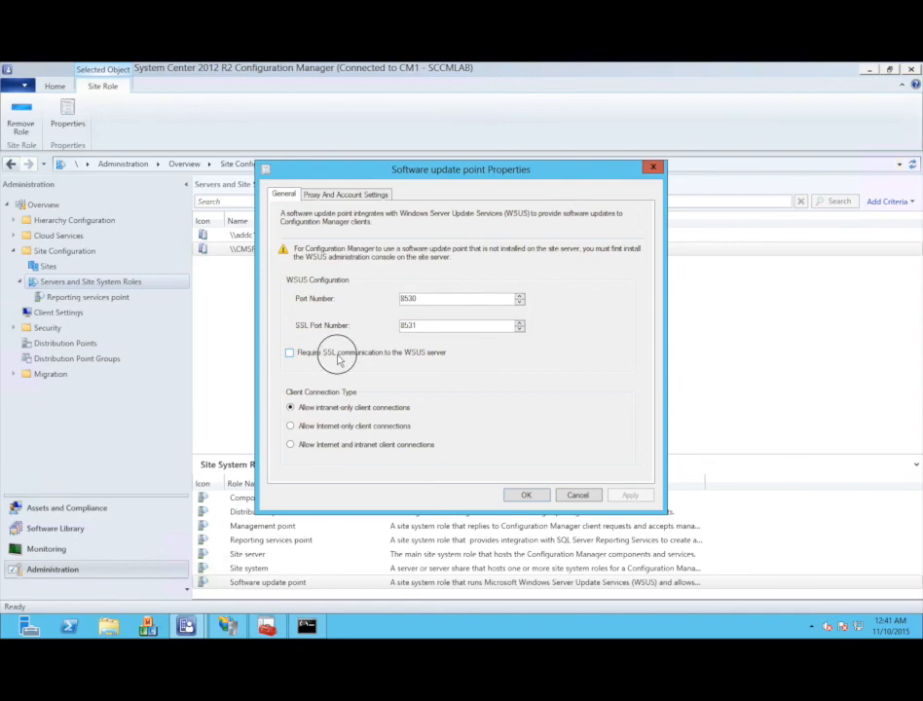